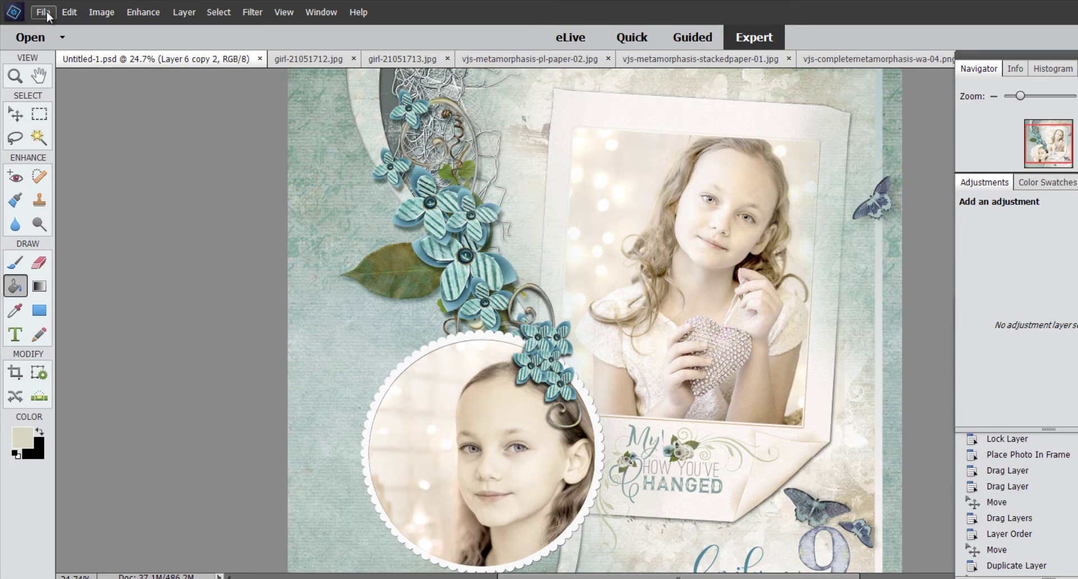
Step: Create a new blank 12 x 12 in, 300 ppi transparent document from the Scrapbooking preset
{"action": "left_click", "coordinate": [43, 15]}
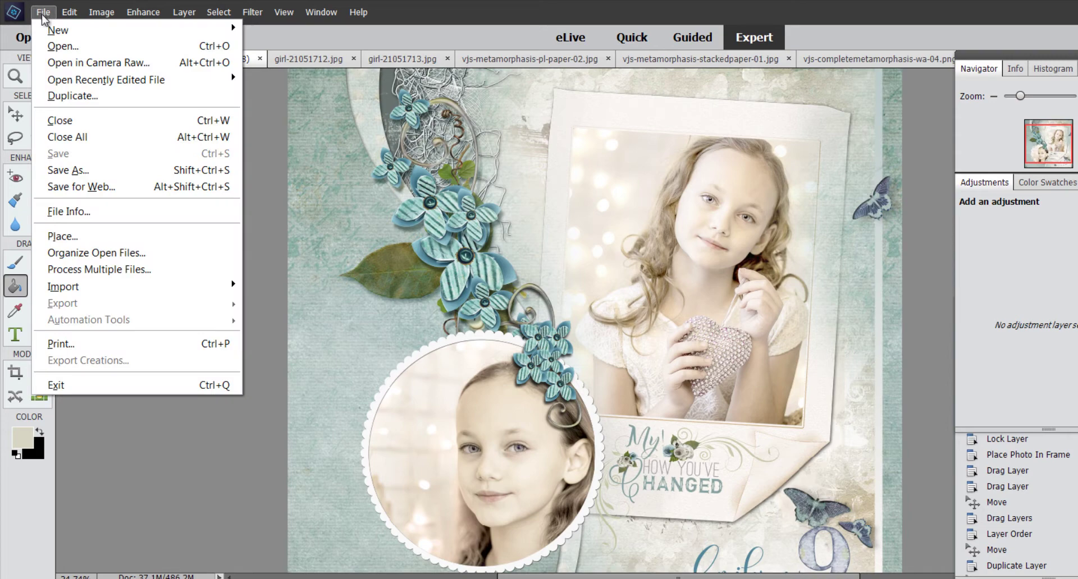
{"action": "mouse_move", "coordinate": [58, 30]}
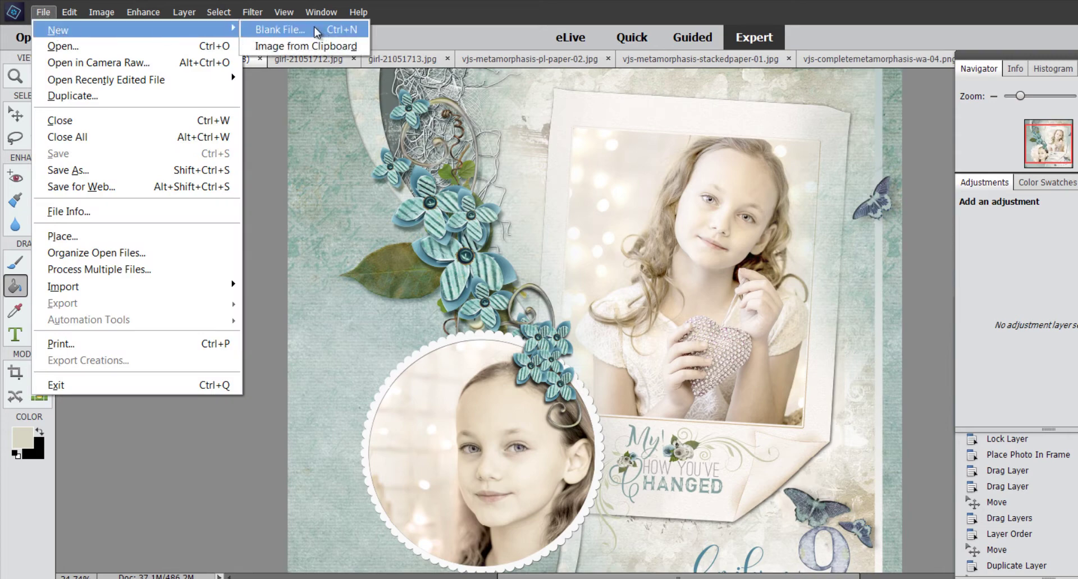
{"action": "left_click", "coordinate": [315, 28]}
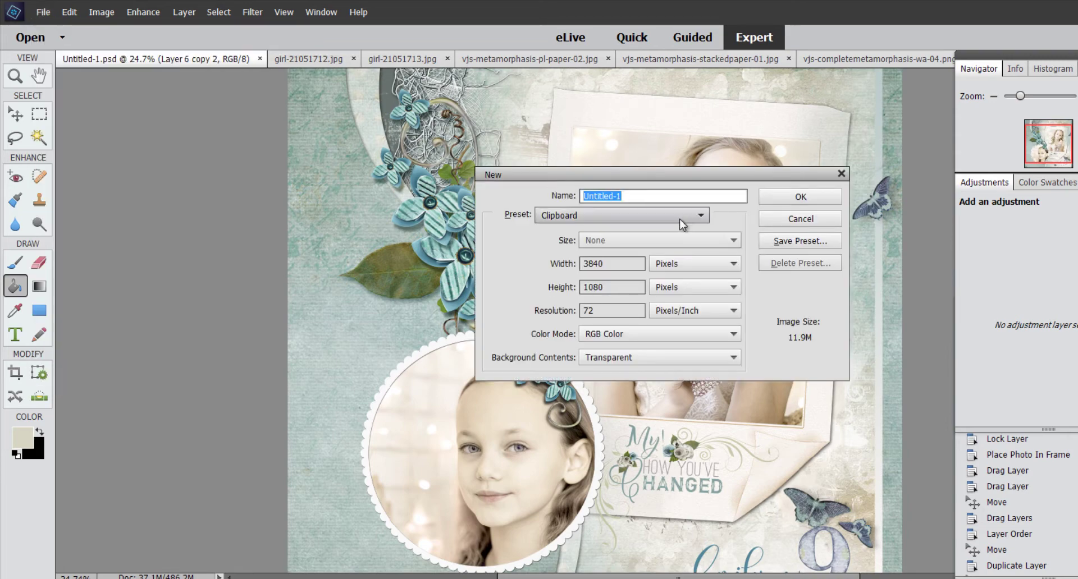
{"action": "left_click", "coordinate": [702, 216]}
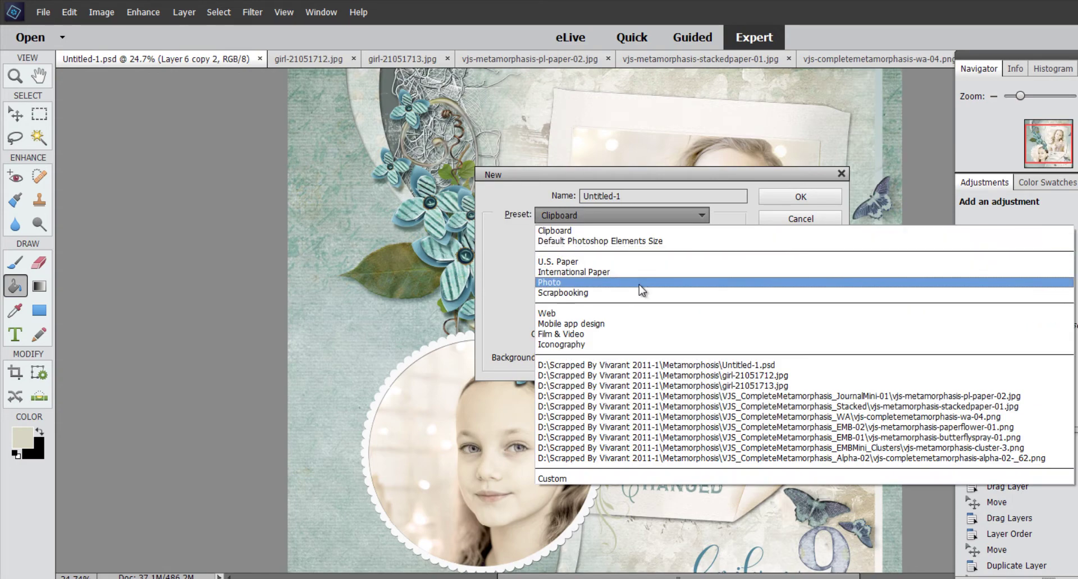
{"action": "left_click", "coordinate": [632, 294]}
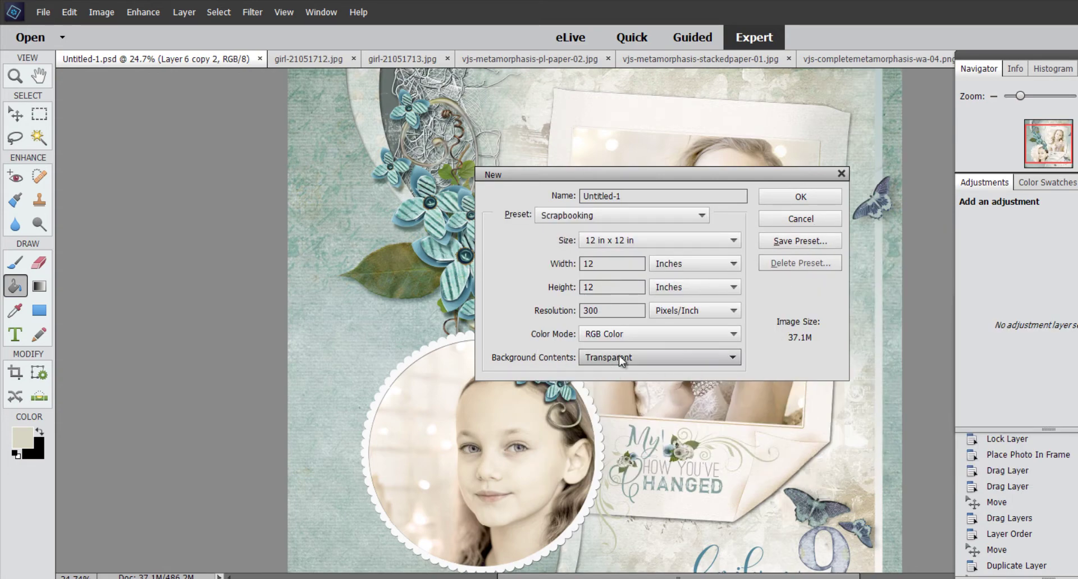
{"action": "left_click", "coordinate": [801, 198]}
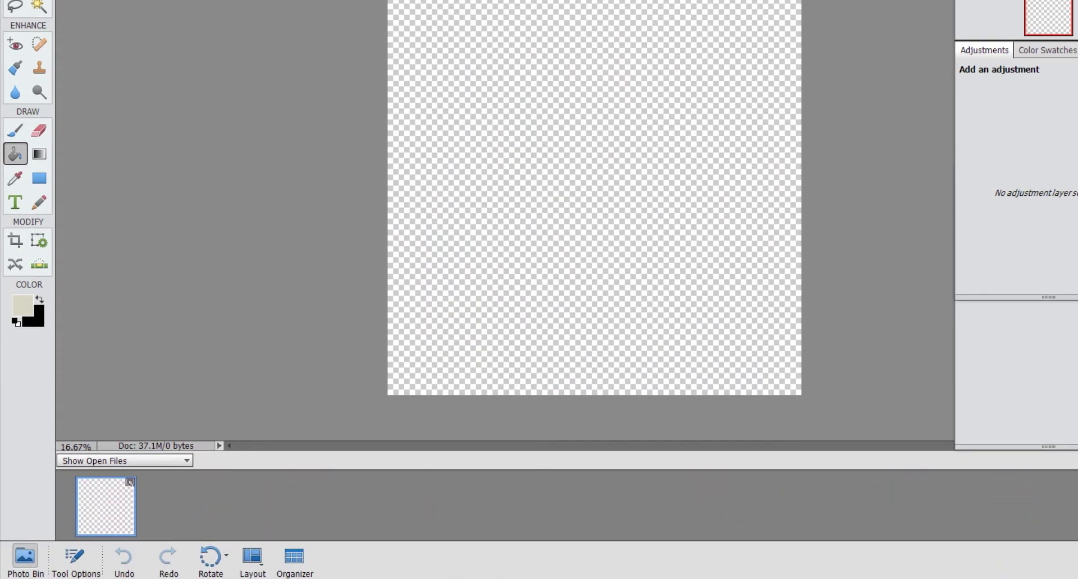
Step: Place the butterfly-patterned paper on the new page, zoom in, then bring up the teal stacked paper
{"action": "left_click_drag", "start_coordinate": [85, 510], "coordinate": [189, 517]}
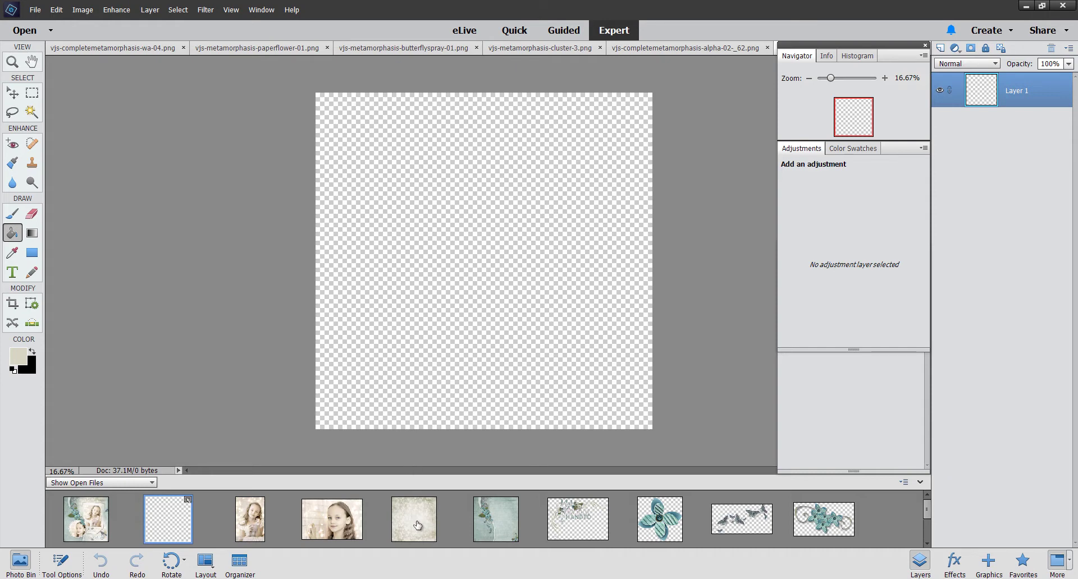
{"action": "left_click_drag", "start_coordinate": [417, 525], "coordinate": [480, 284]}
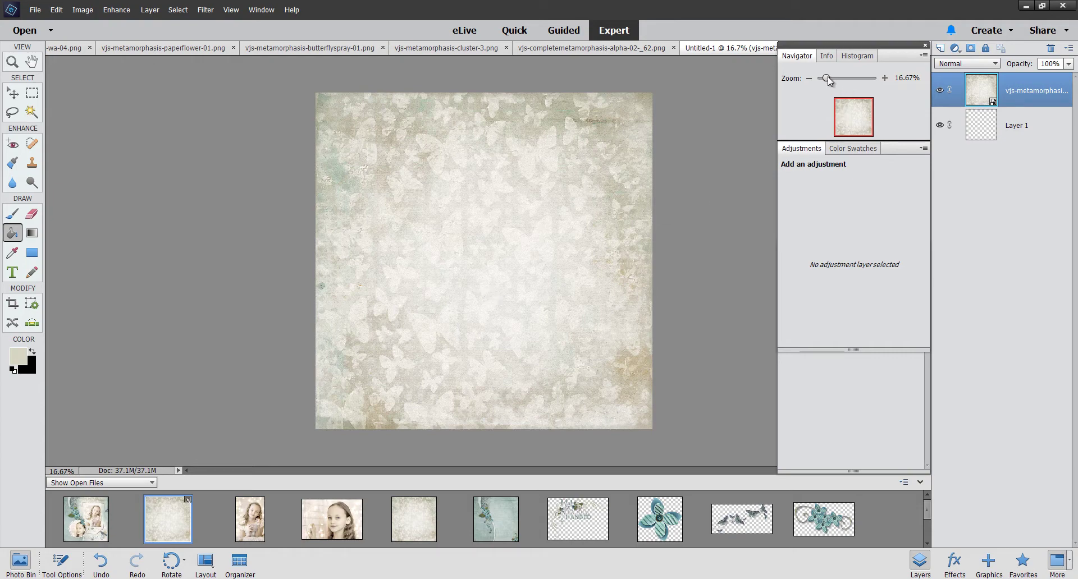
{"action": "left_click_drag", "start_coordinate": [829, 80], "coordinate": [828, 80]}
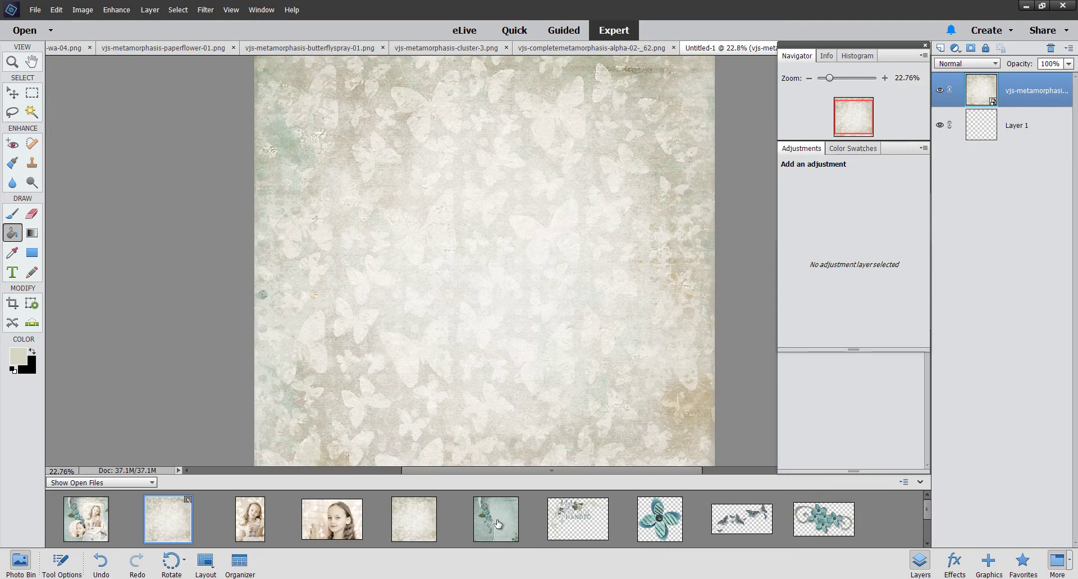
{"action": "left_click", "coordinate": [498, 524]}
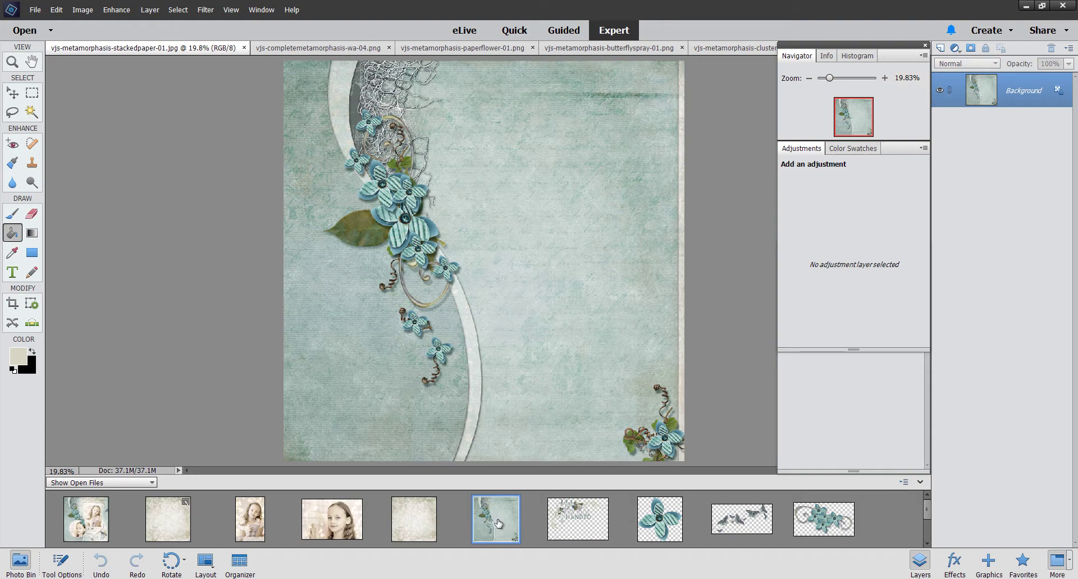
Step: Copy the teal stacked paper into Untitled-1, hide that layer, and show the Frames graphics
{"action": "left_click_drag", "start_coordinate": [499, 525], "coordinate": [435, 234]}
{"action": "left_click", "coordinate": [168, 516]}
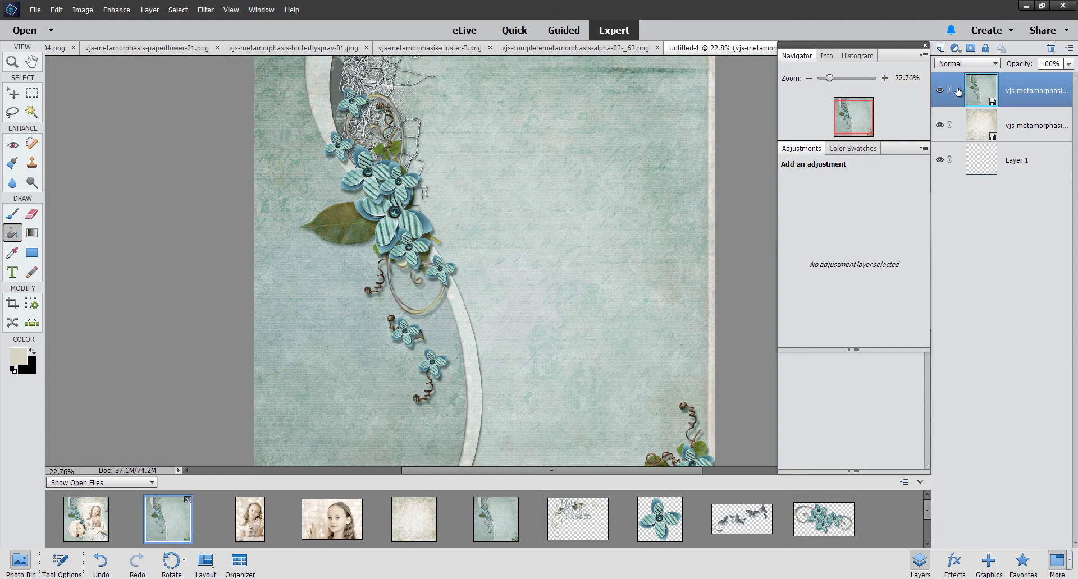
{"action": "left_click", "coordinate": [941, 93]}
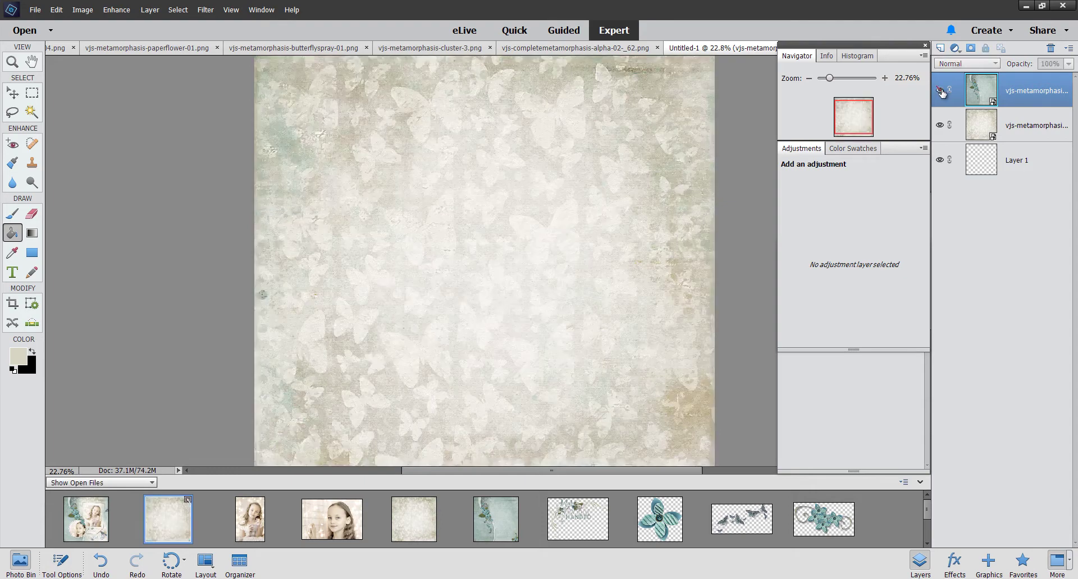
{"action": "left_click", "coordinate": [1005, 562]}
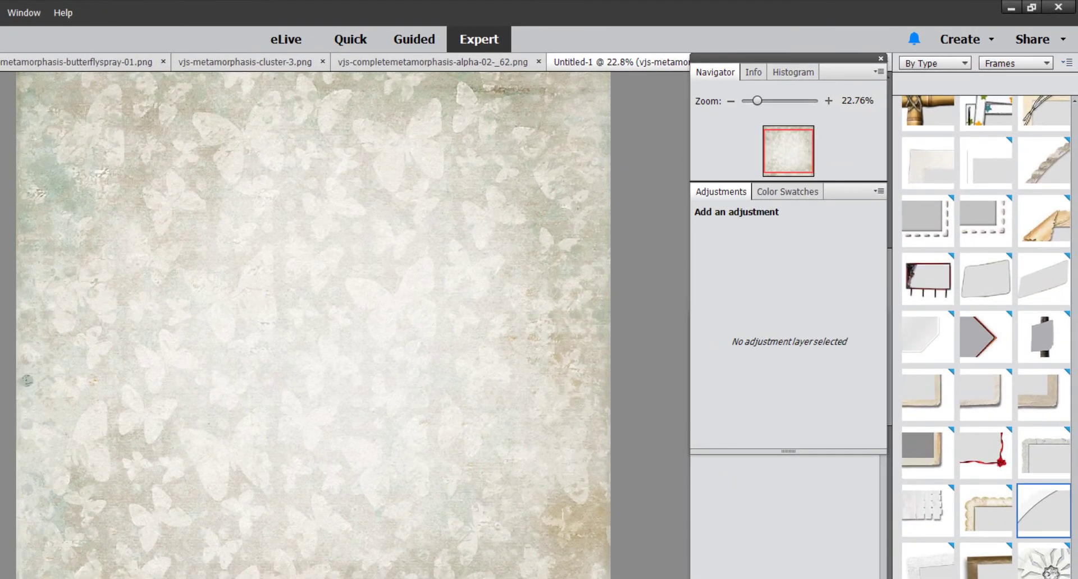
Step: Look at the options for the curled-corner frame in the Frames library
{"action": "right_click", "coordinate": [927, 157]}
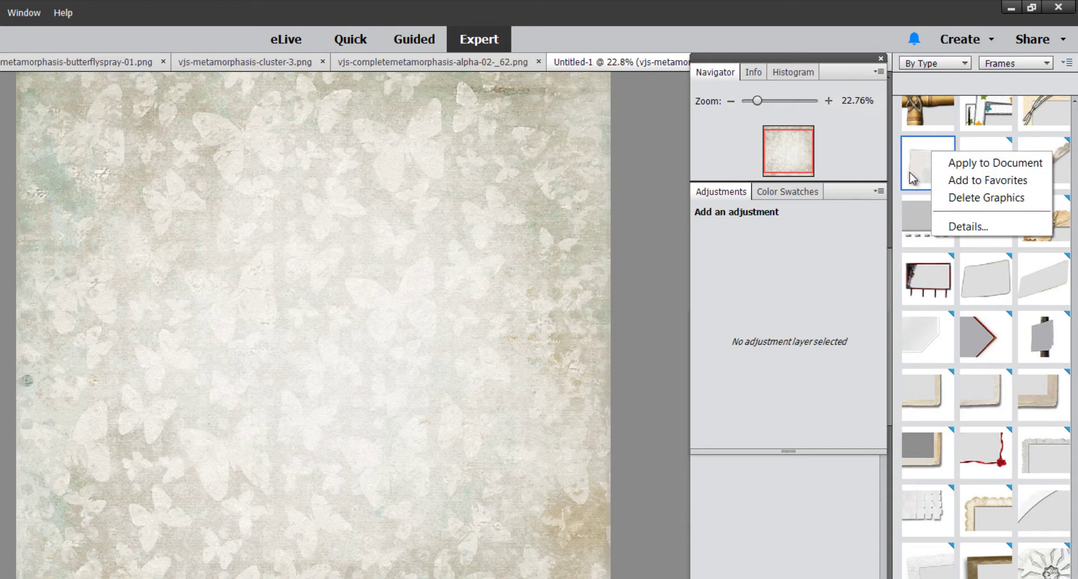
{"action": "left_click", "coordinate": [867, 210]}
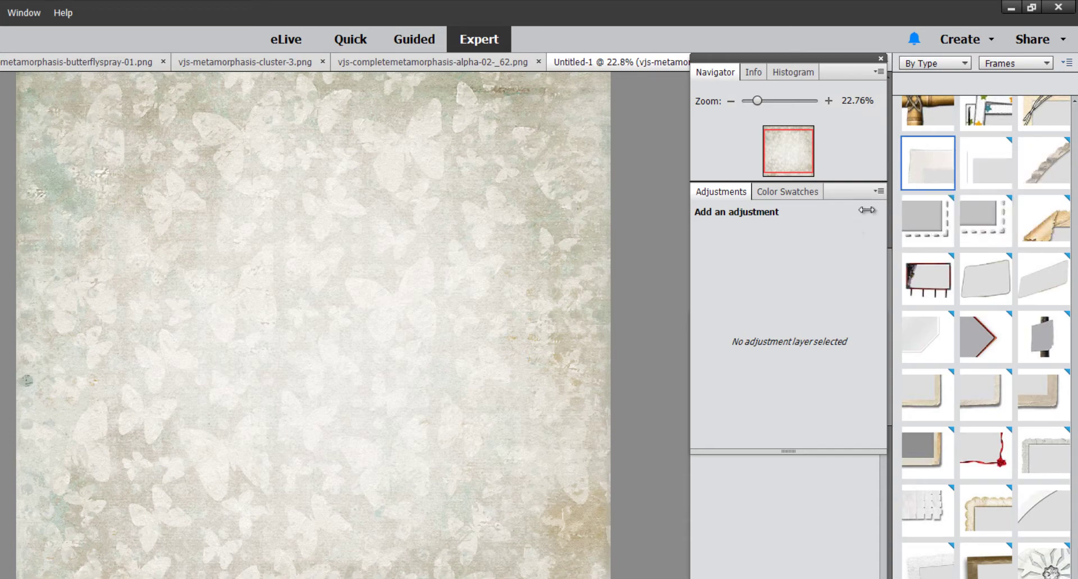
{"action": "right_click", "coordinate": [927, 163]}
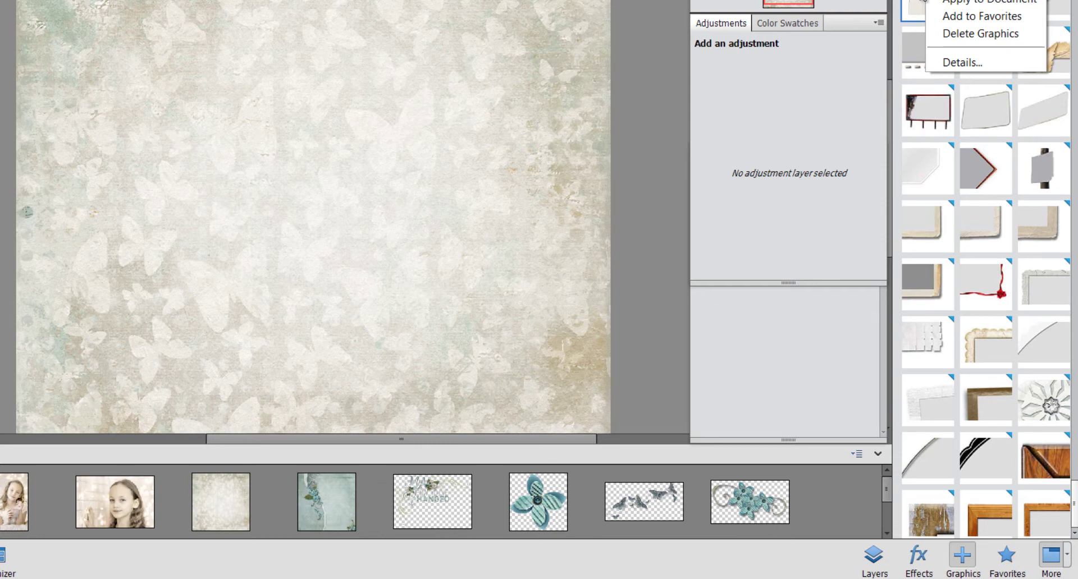
{"action": "left_click", "coordinate": [977, 1]}
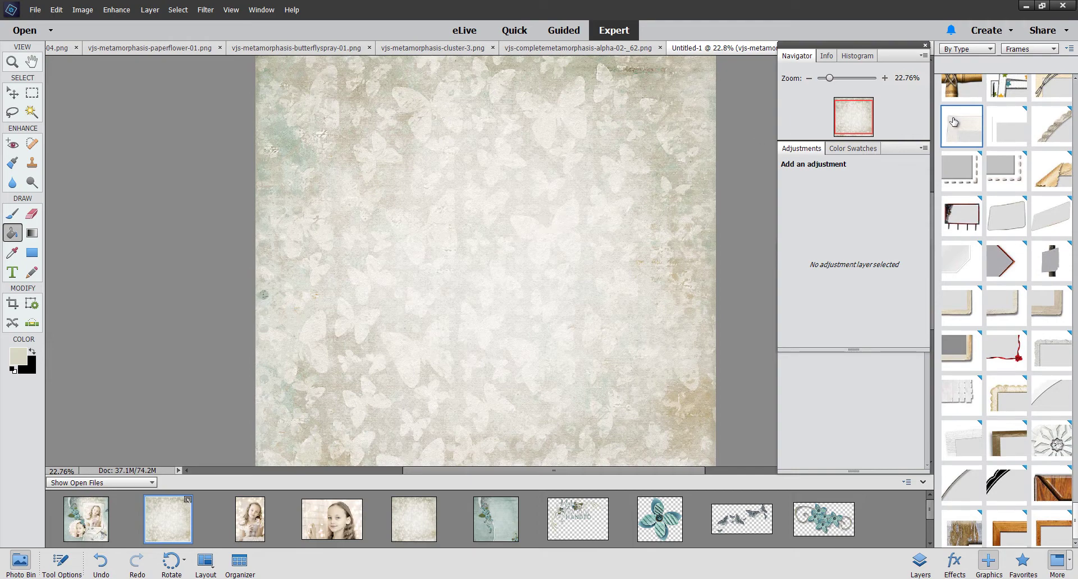
Step: Place the curled-corner frame near the top centre and resize it to 124.36% by 150.61%
{"action": "left_click_drag", "start_coordinate": [954, 122], "coordinate": [611, 197]}
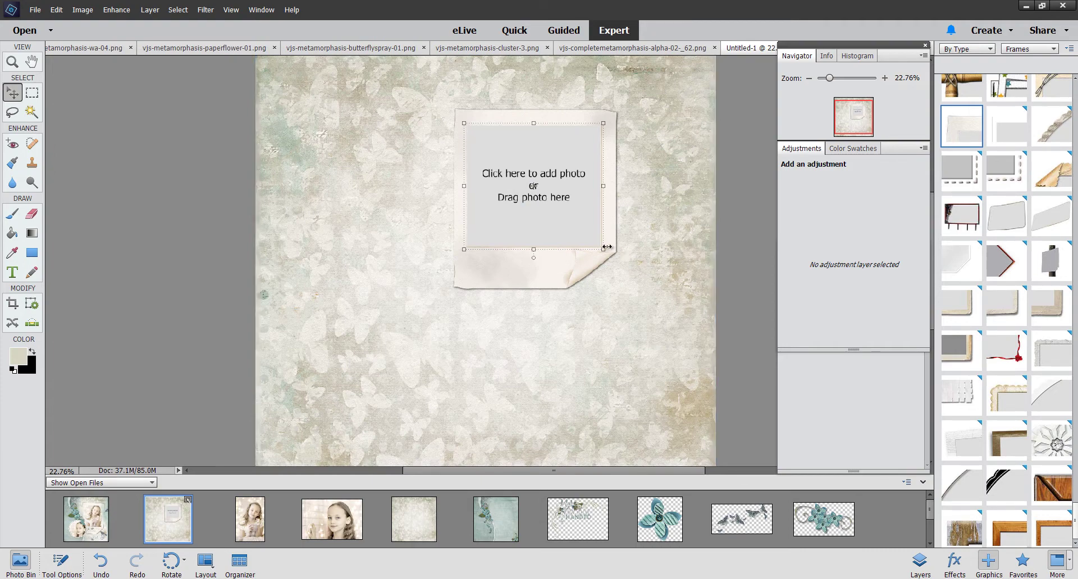
{"action": "left_click_drag", "start_coordinate": [601, 249], "coordinate": [637, 280]}
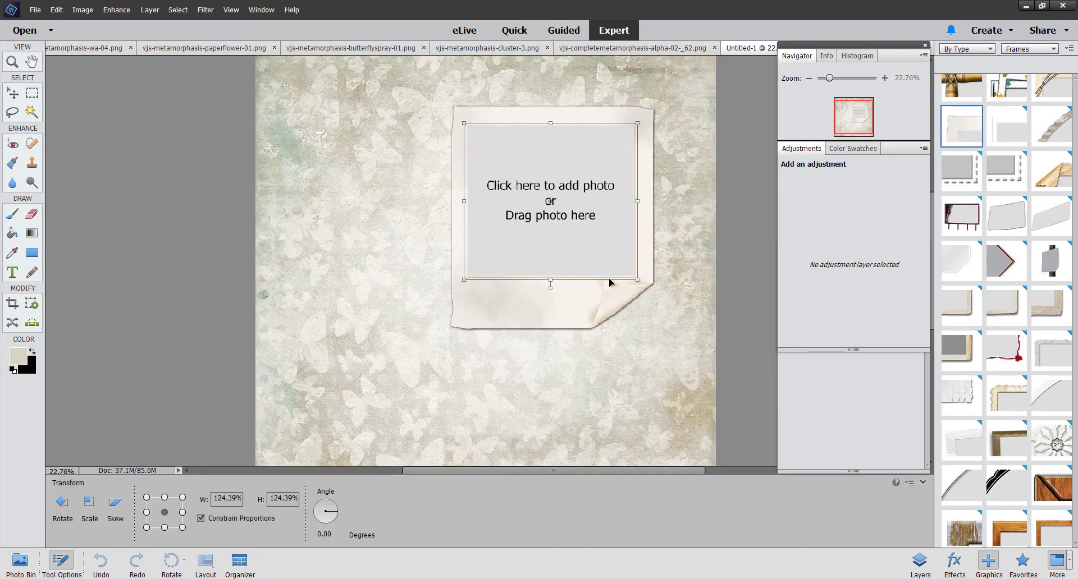
{"action": "left_click_drag", "start_coordinate": [552, 282], "coordinate": [556, 313]}
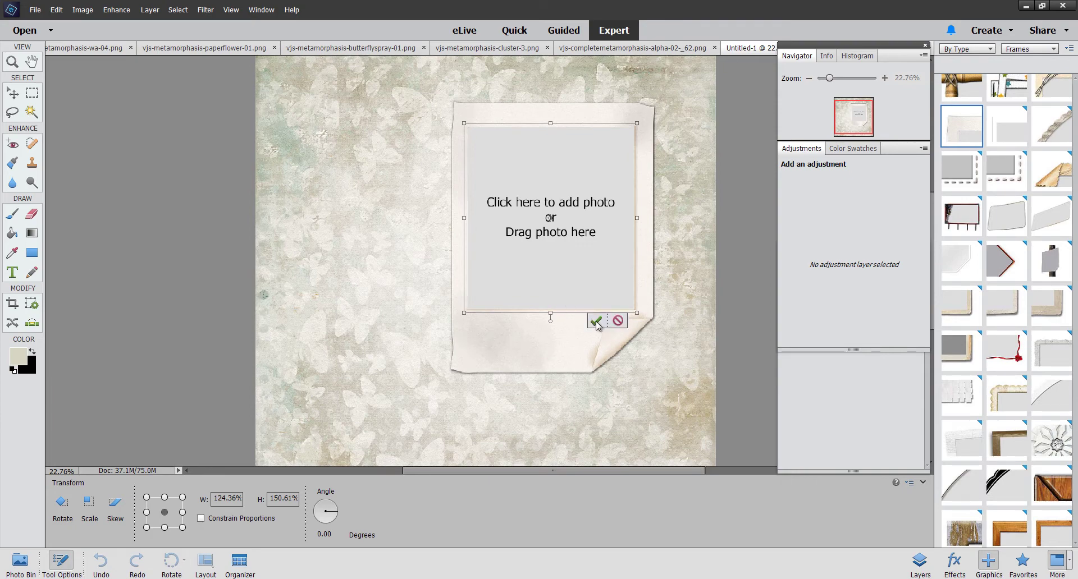
{"action": "left_click", "coordinate": [596, 322]}
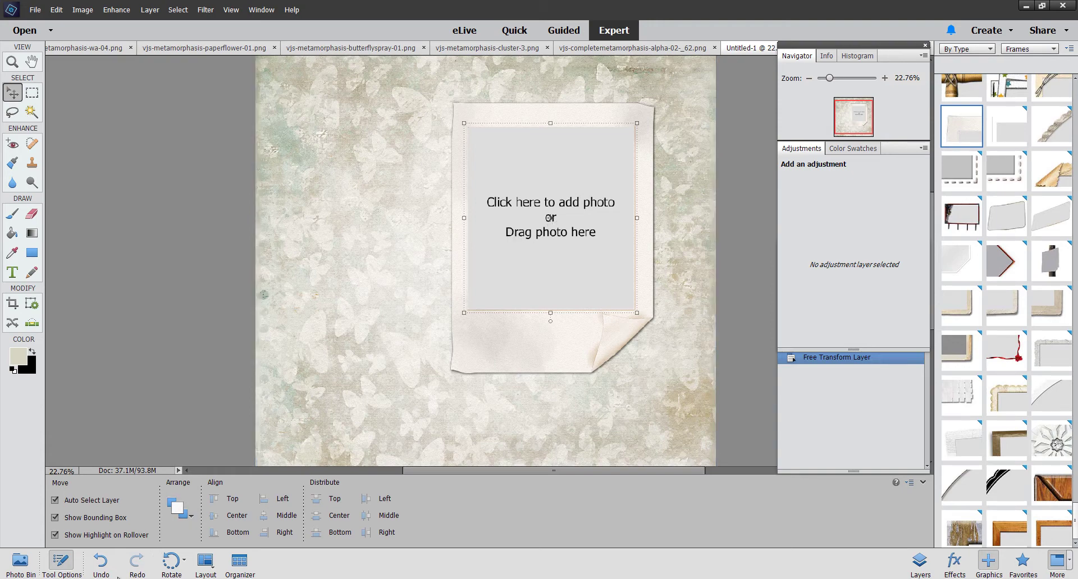
Step: Drop the girl's photo with the sparkly heart into the frame's placeholder
{"action": "left_click", "coordinate": [21, 565]}
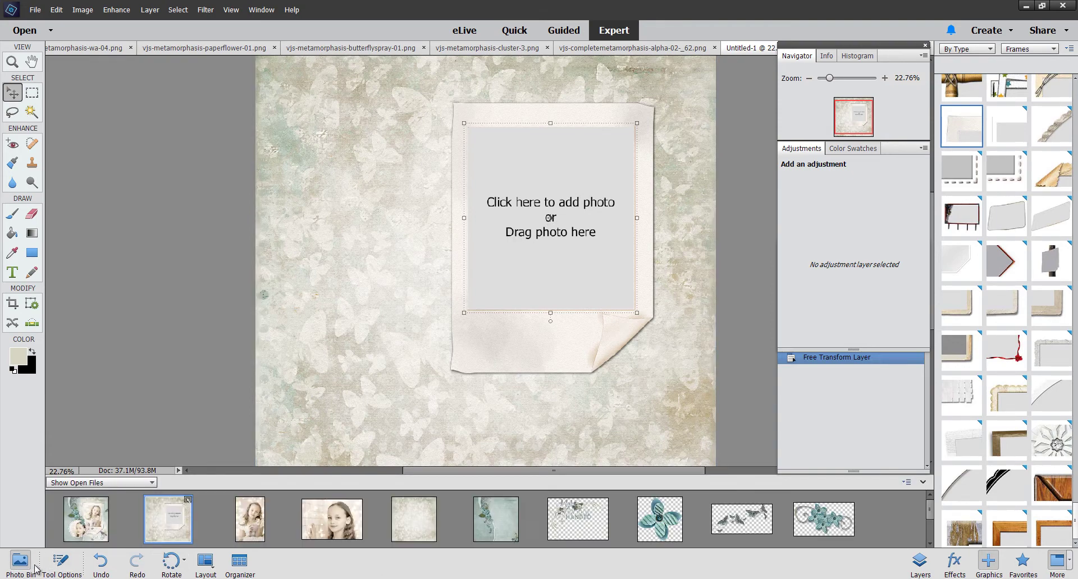
{"action": "left_click_drag", "start_coordinate": [251, 528], "coordinate": [573, 259]}
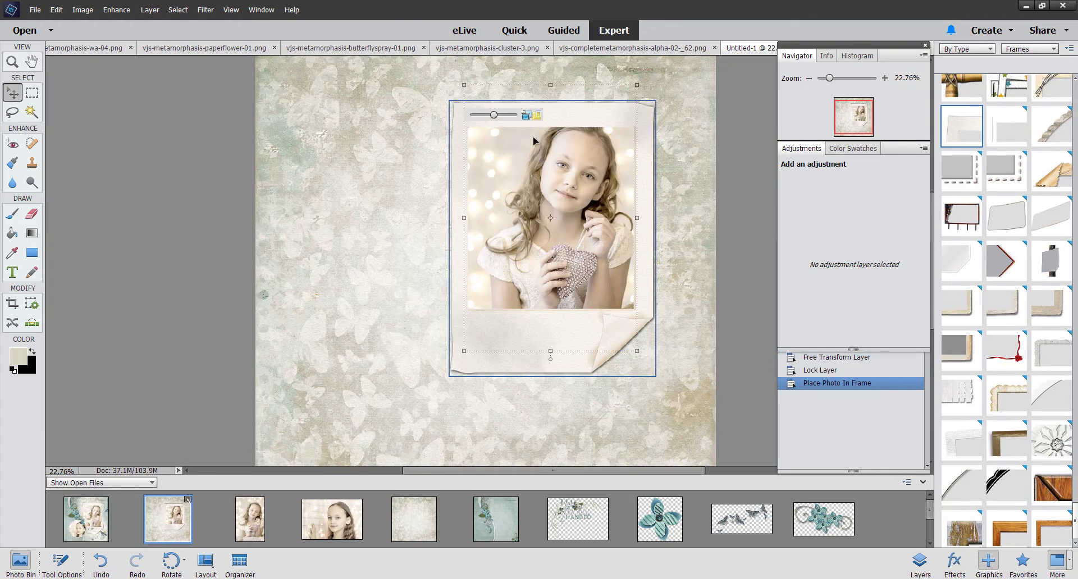
{"action": "left_click_drag", "start_coordinate": [831, 83], "coordinate": [838, 82]}
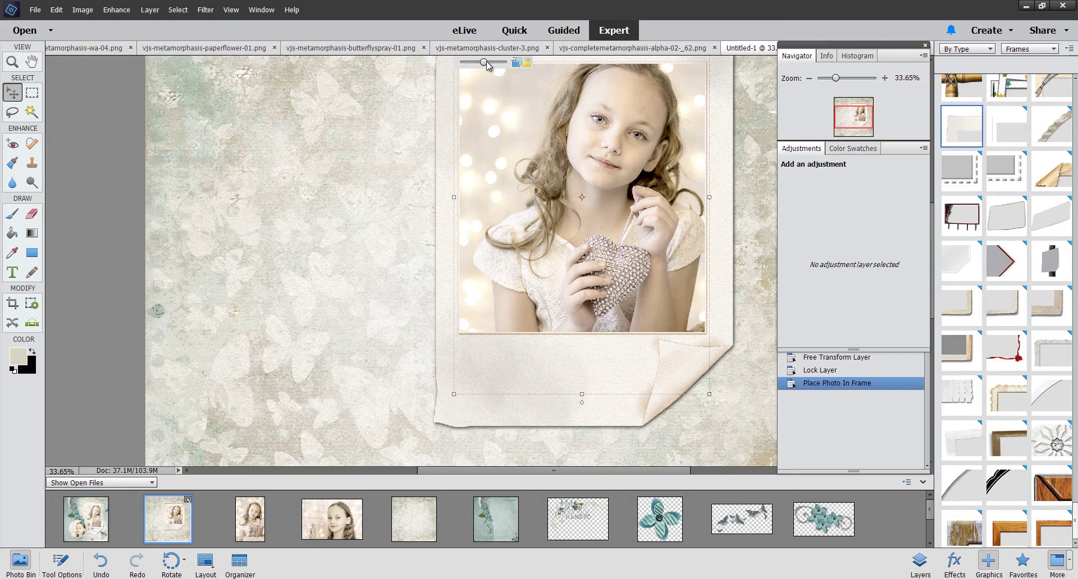
Step: Scale and reposition the girl's photo to fit the frame, then show the Layers panel
{"action": "left_click_drag", "start_coordinate": [486, 60], "coordinate": [485, 63]}
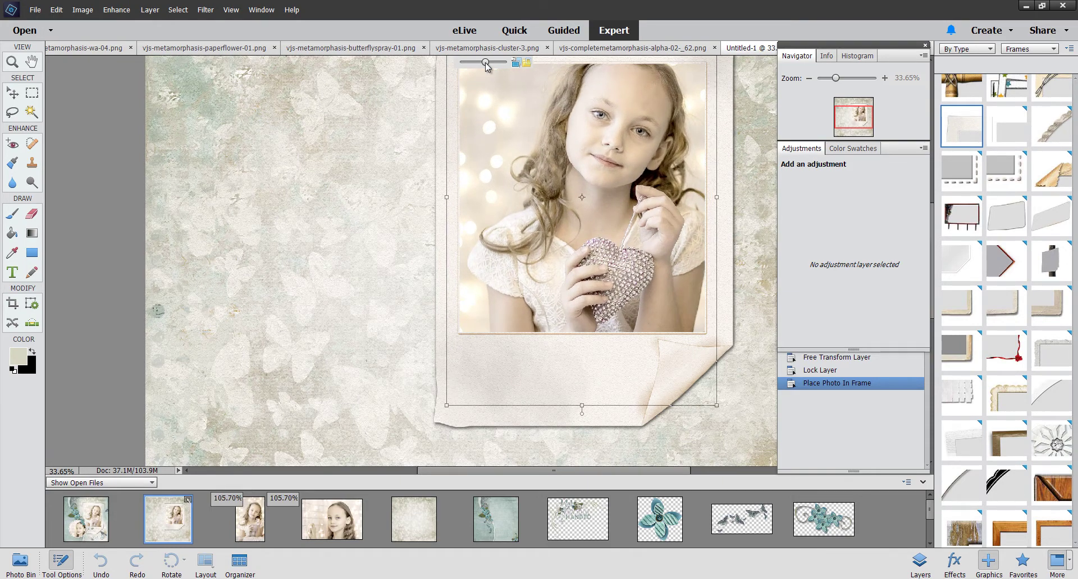
{"action": "left_click", "coordinate": [486, 63]}
{"action": "left_click_drag", "start_coordinate": [599, 145], "coordinate": [599, 167]}
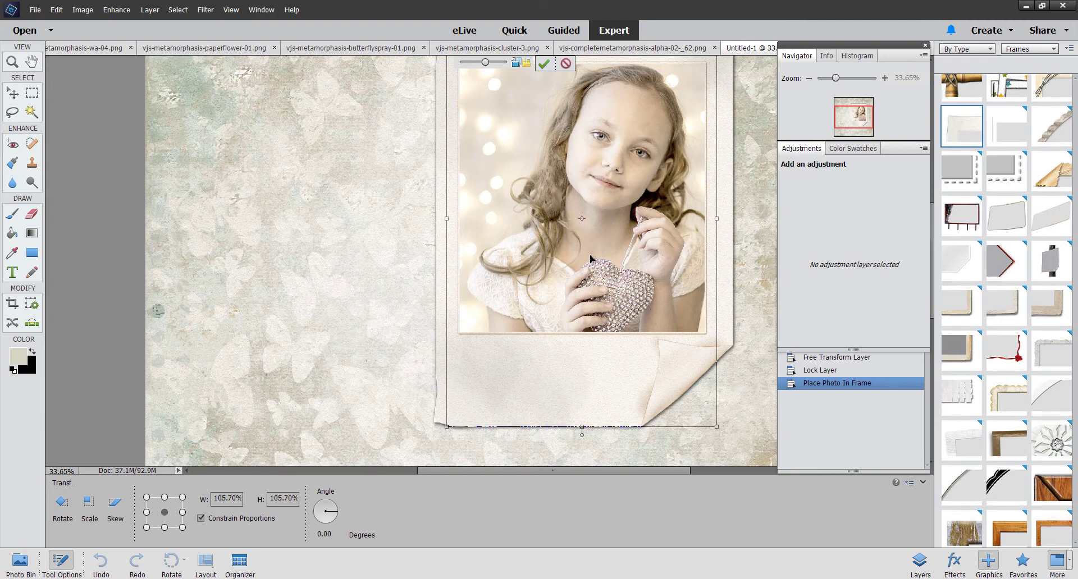
{"action": "mouse_move", "coordinate": [591, 256]}
{"action": "left_mouse_down"}
{"action": "mouse_move", "coordinate": [593, 230]}
{"action": "mouse_move", "coordinate": [589, 246]}
{"action": "left_mouse_up"}
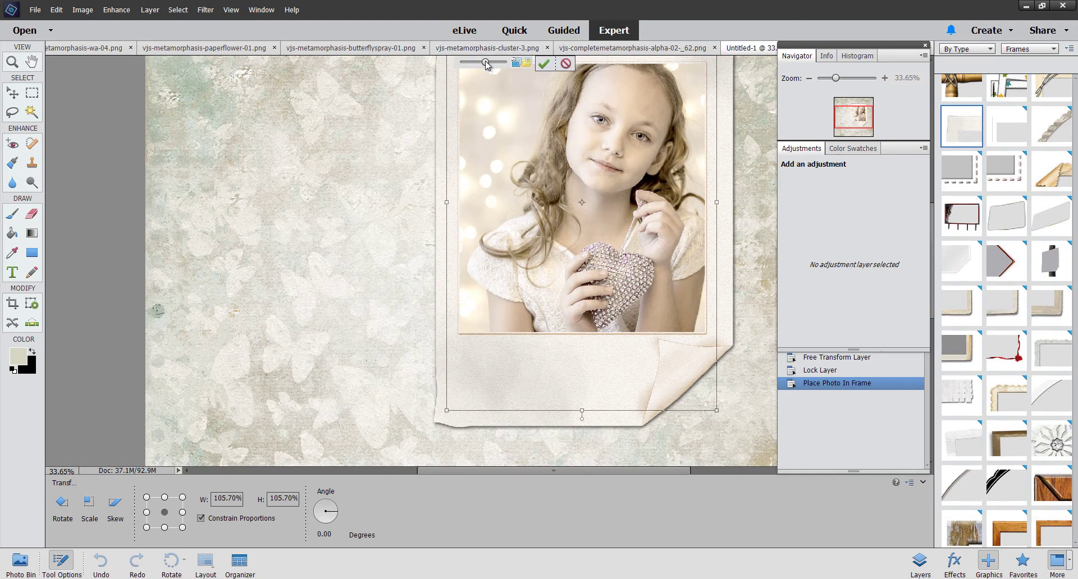
{"action": "left_click_drag", "start_coordinate": [486, 62], "coordinate": [484, 65]}
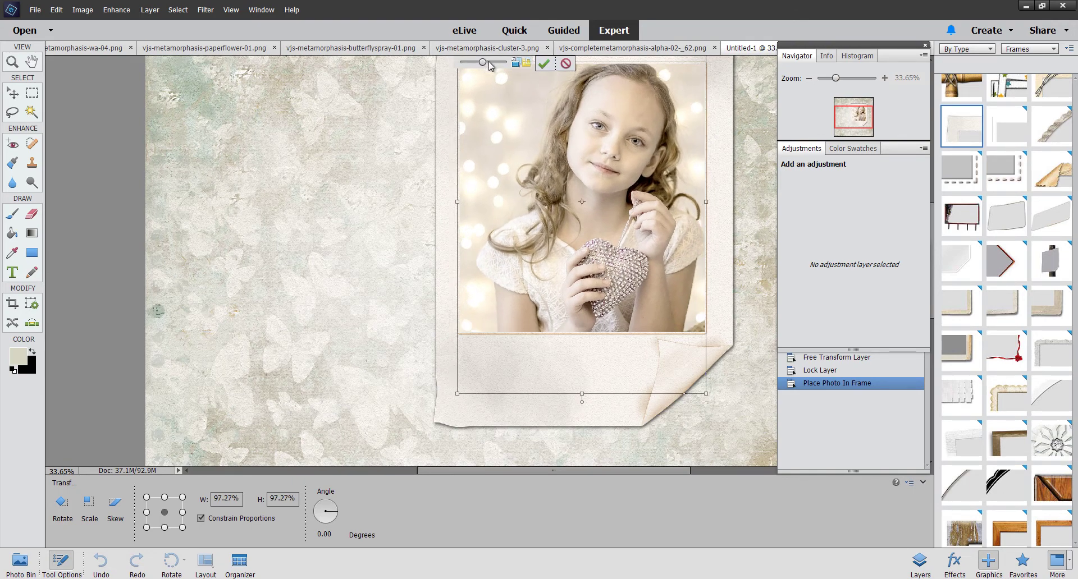
{"action": "left_click", "coordinate": [543, 63]}
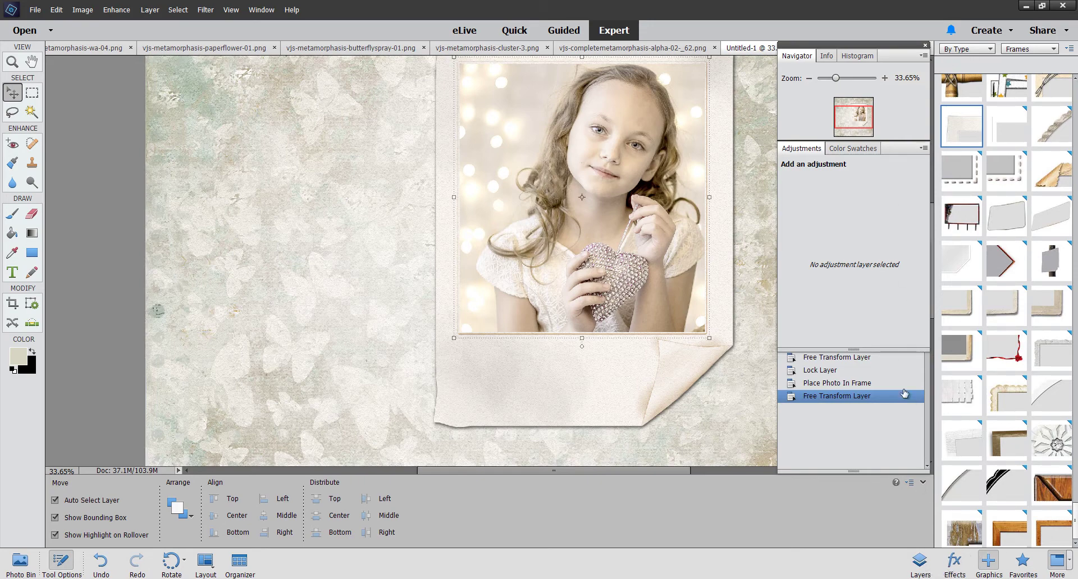
{"action": "left_click", "coordinate": [920, 564]}
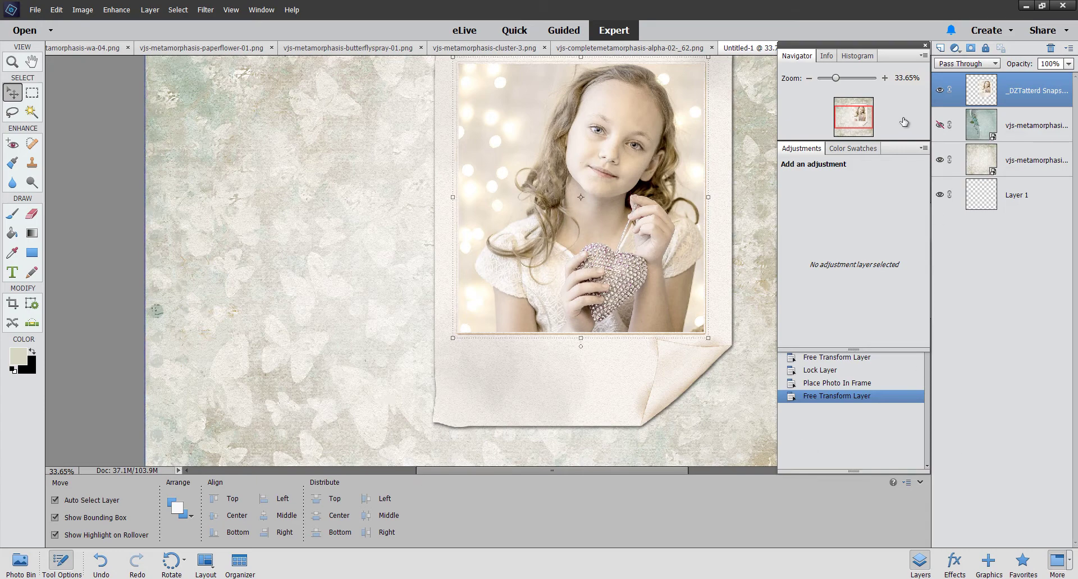
Step: Try placing the paper flower into the photo frame
{"action": "left_click", "coordinate": [18, 570]}
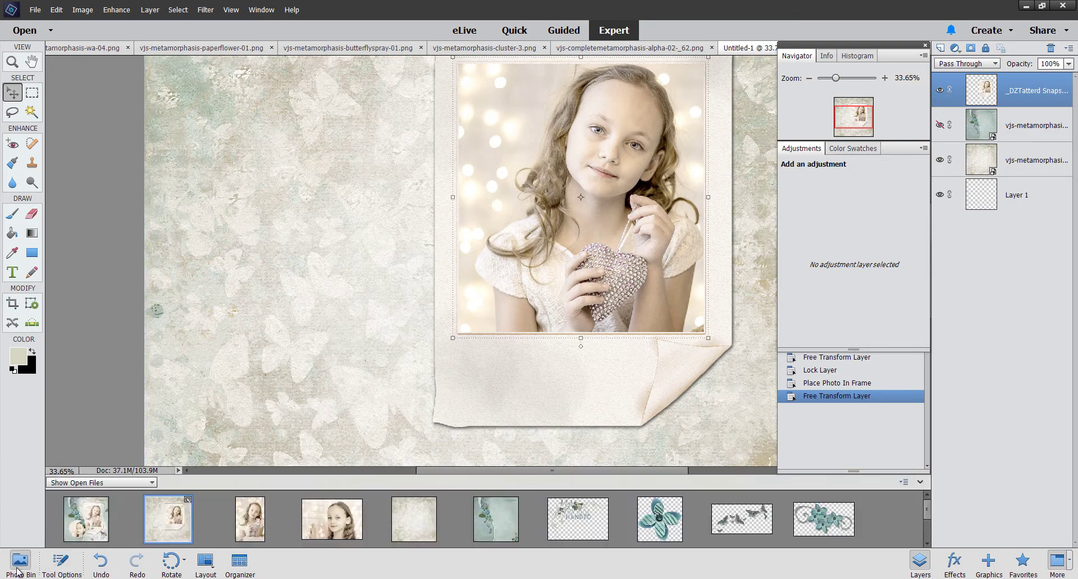
{"action": "left_click", "coordinate": [663, 531]}
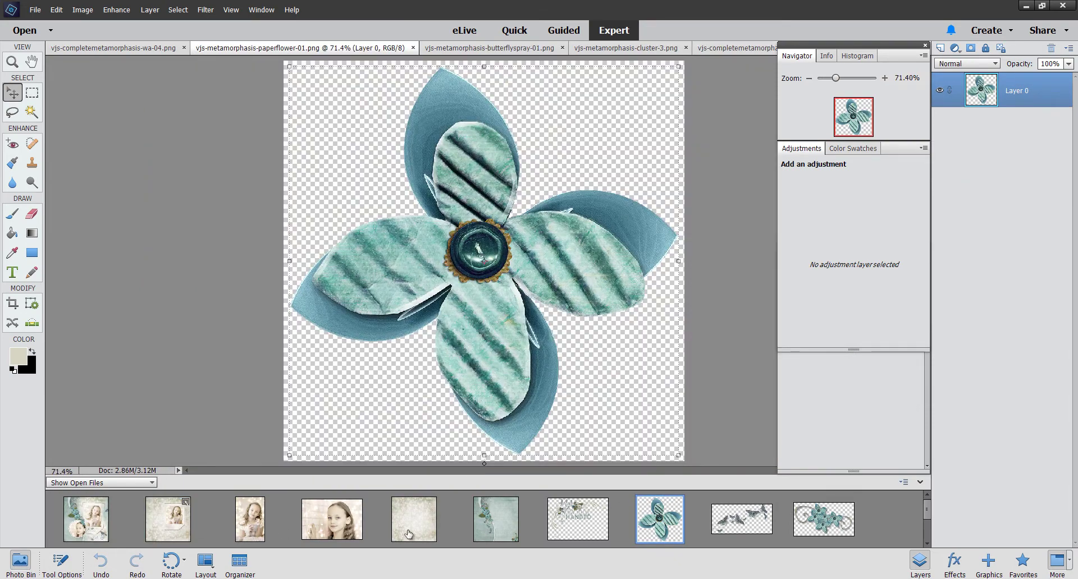
{"action": "left_click", "coordinate": [163, 520]}
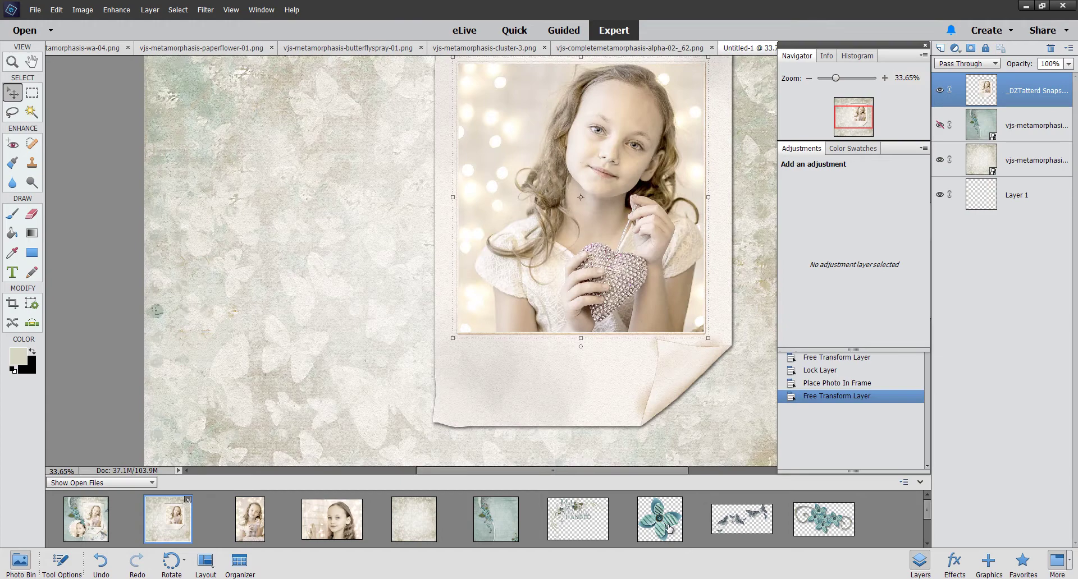
{"action": "left_click_drag", "start_coordinate": [660, 519], "coordinate": [547, 206]}
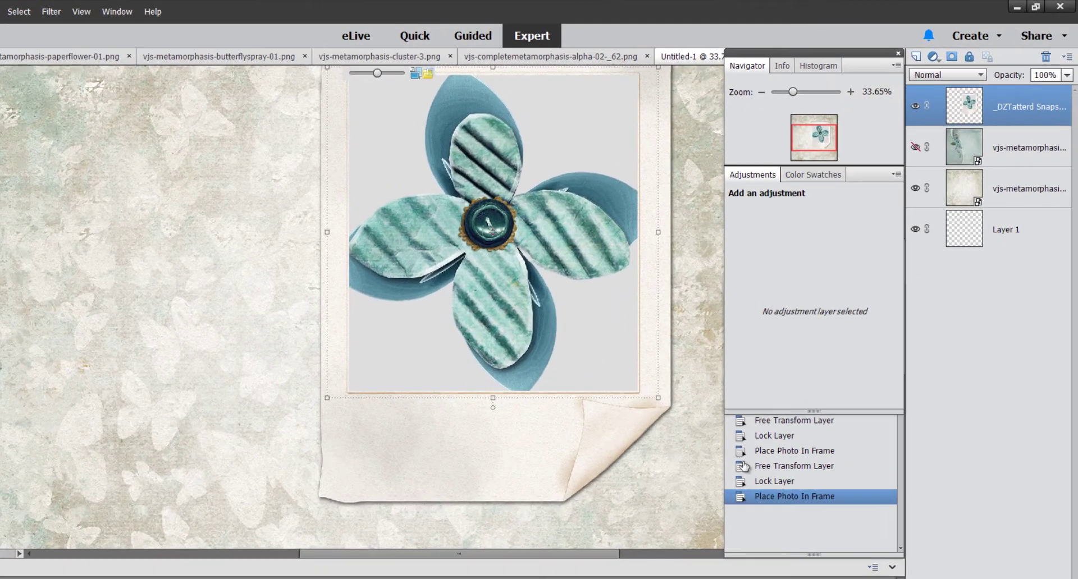
{"action": "left_click", "coordinate": [539, 396]}
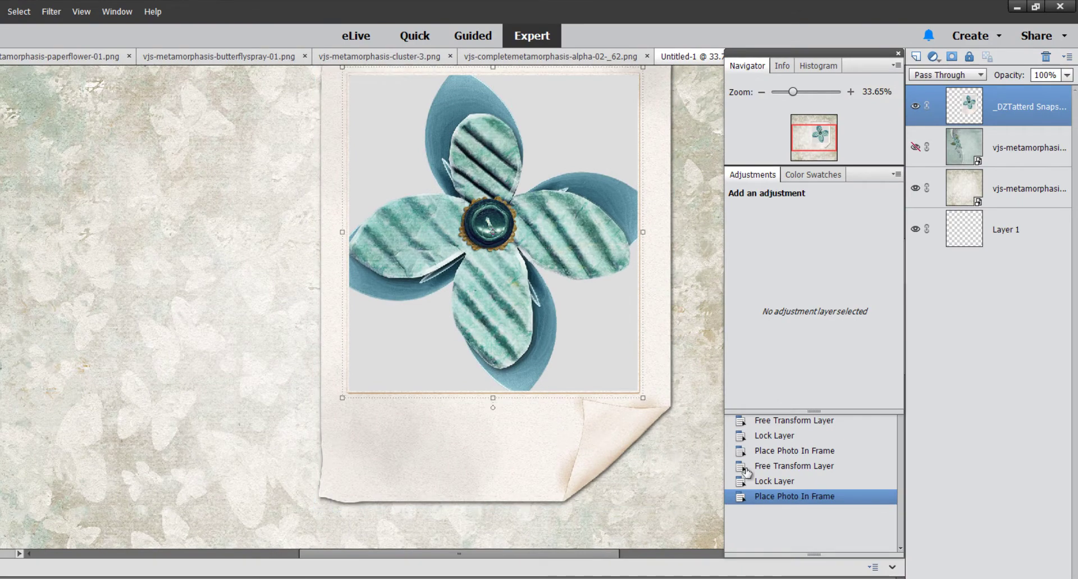
Step: Step back through History so the frame holds the girl's fitted photo again
{"action": "left_click", "coordinate": [775, 482]}
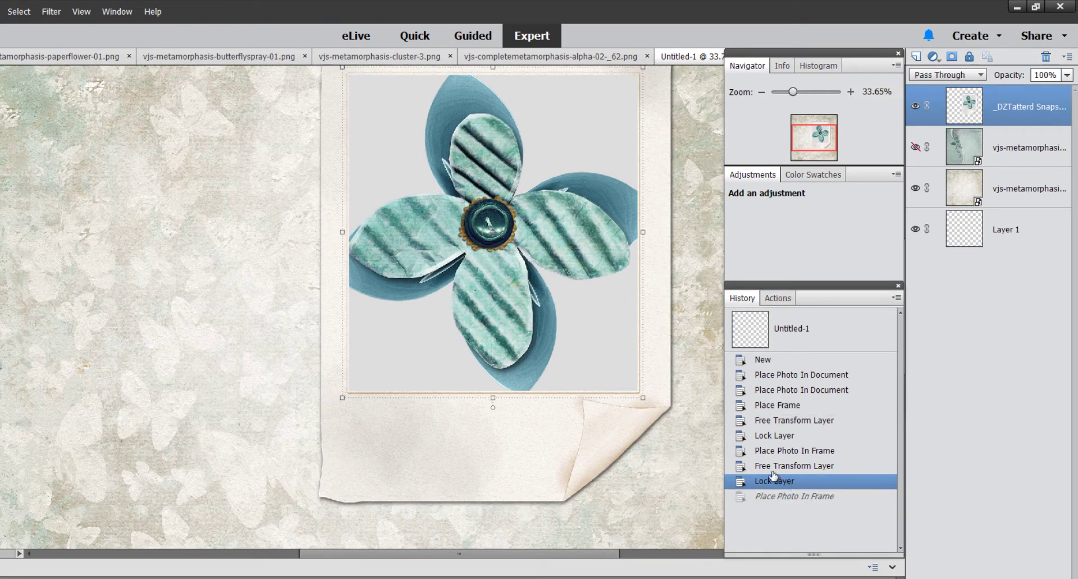
{"action": "left_click", "coordinate": [809, 466]}
{"action": "left_click", "coordinate": [808, 451]}
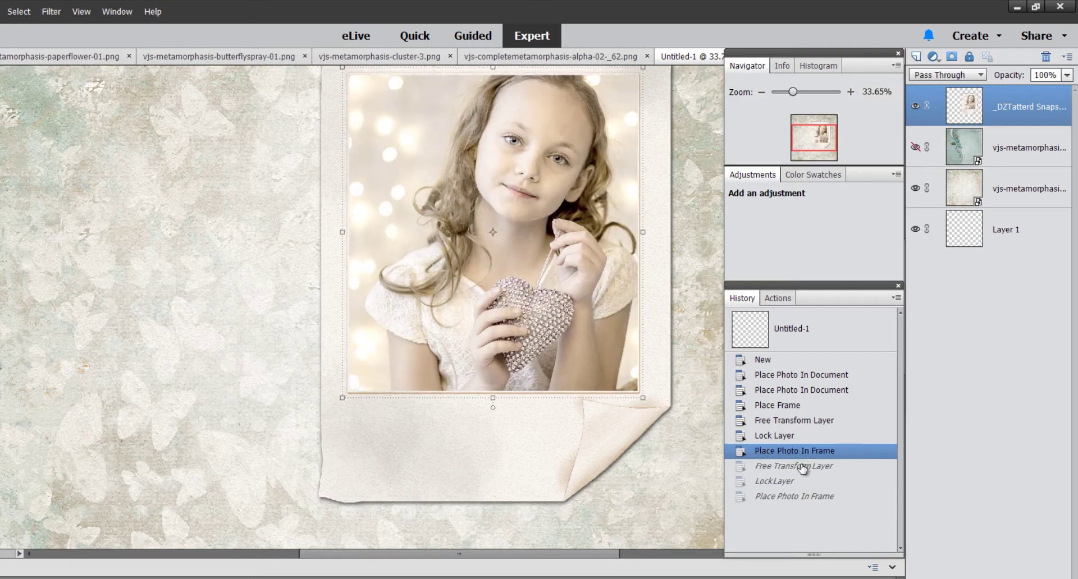
{"action": "left_click", "coordinate": [805, 468]}
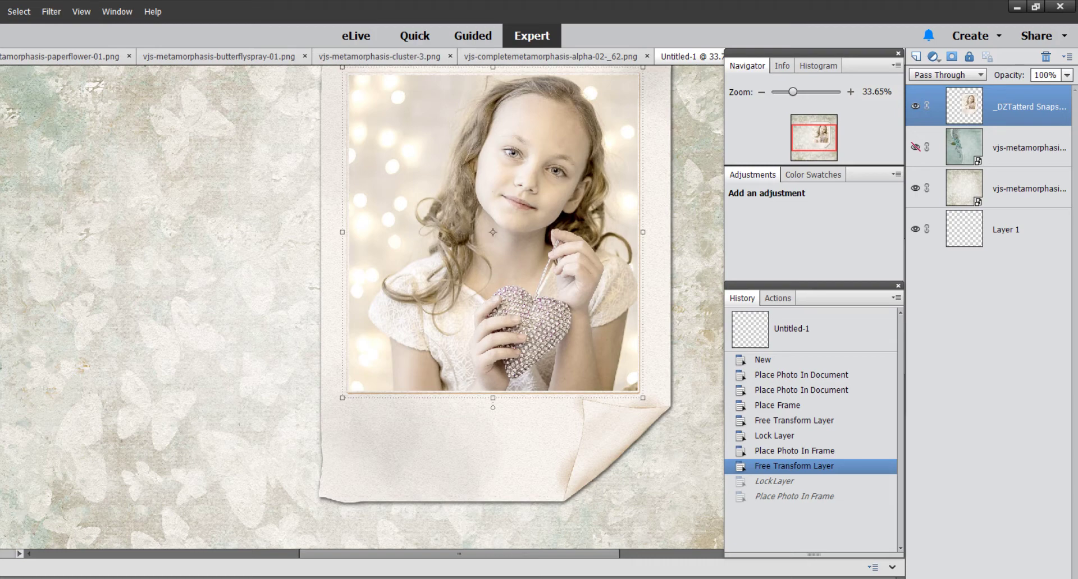
{"action": "key", "text": "alt+e"}
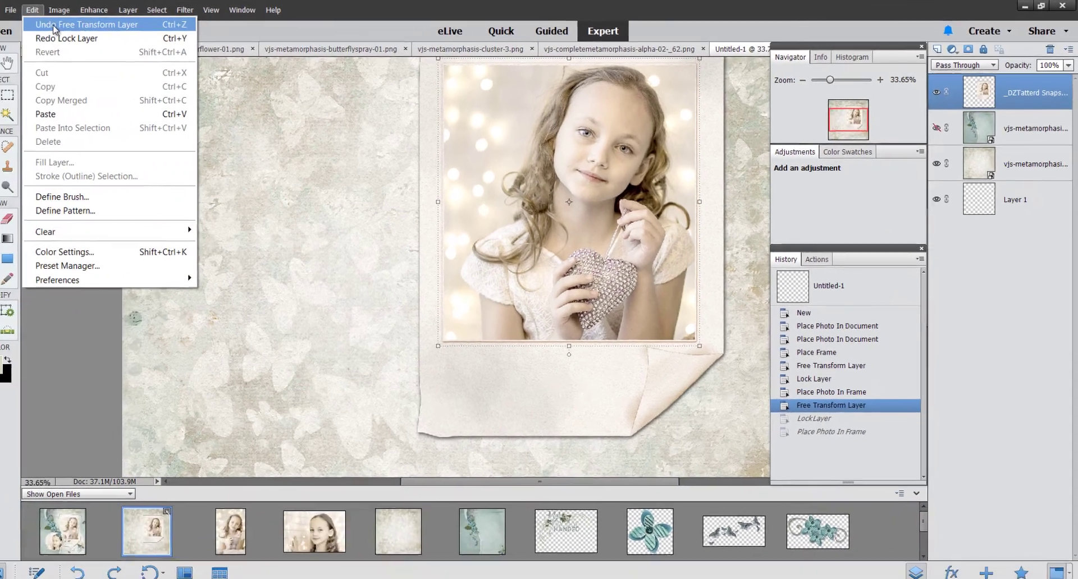
{"action": "key", "text": "Escape"}
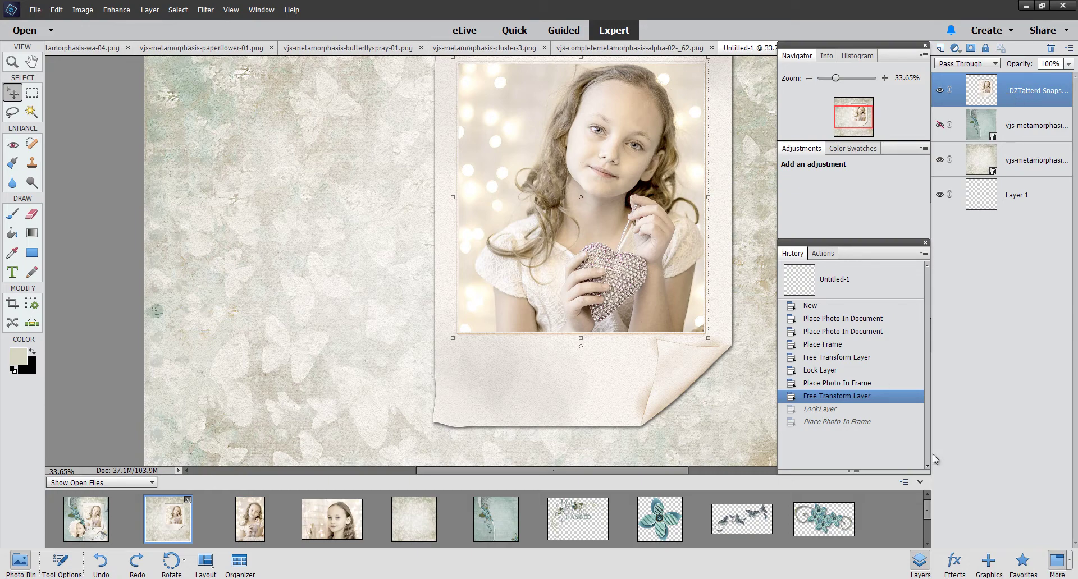
Step: Add a new empty layer and merge the framed photo layer into it as Layer 2
{"action": "left_click", "coordinate": [941, 47]}
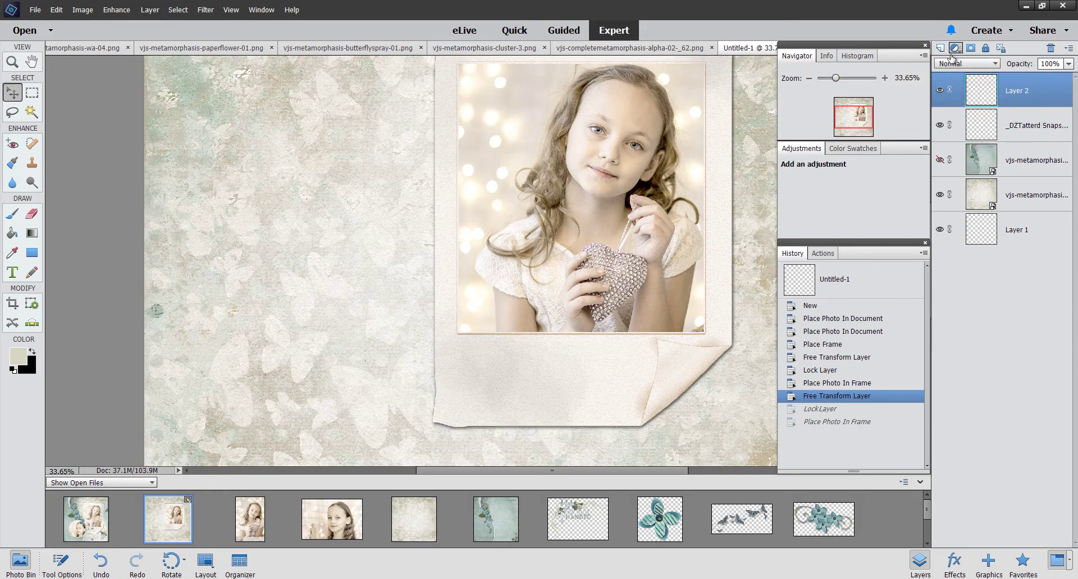
{"action": "left_click", "coordinate": [1018, 122], "text": "shift"}
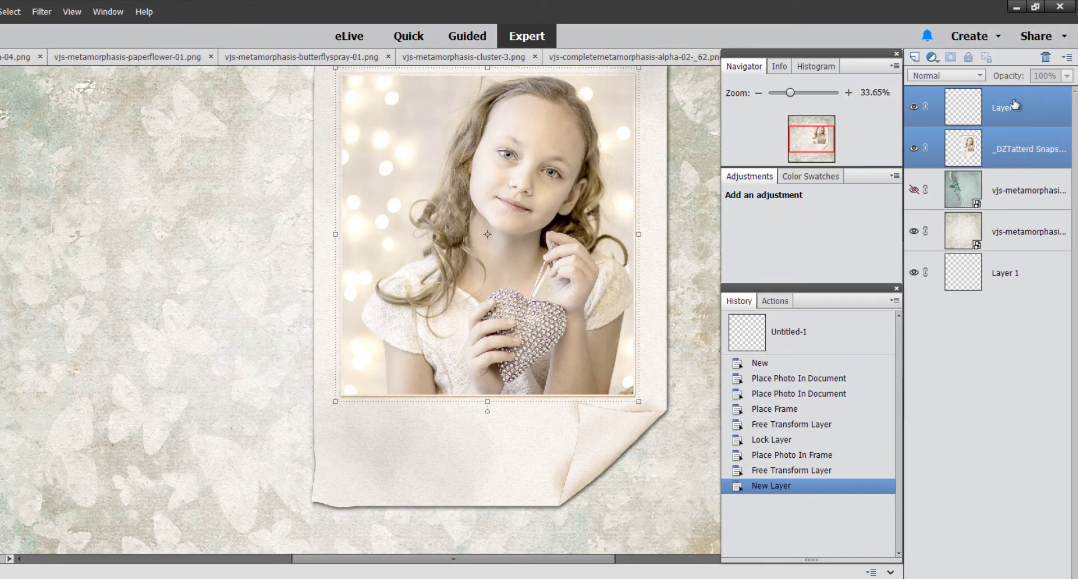
{"action": "right_click", "coordinate": [1015, 140]}
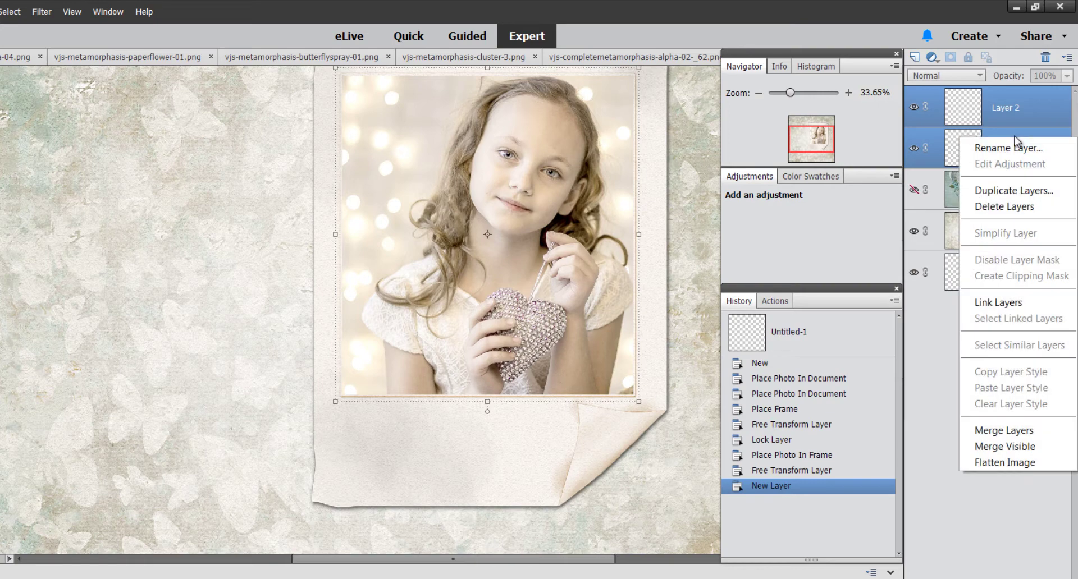
{"action": "left_click", "coordinate": [1012, 431]}
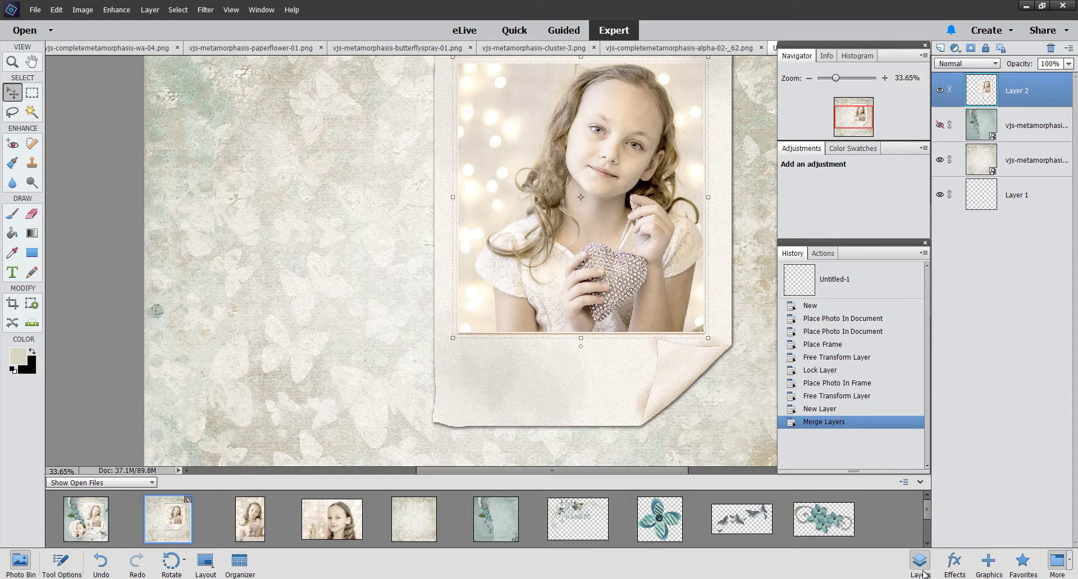
{"action": "scroll", "coordinate": [927, 512], "scroll_direction": "down", "scroll_amount": 1}
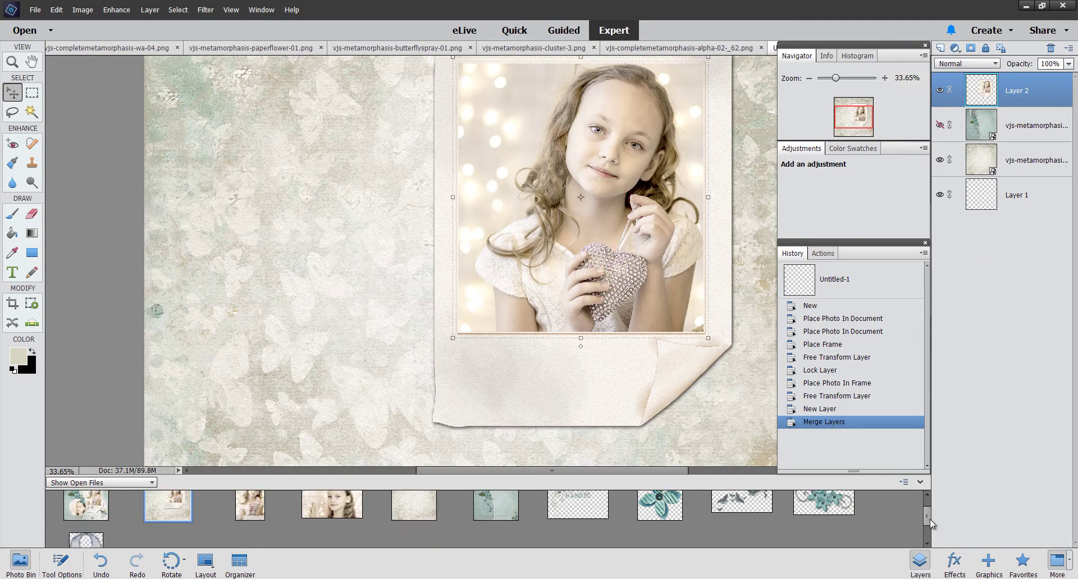
{"action": "scroll", "coordinate": [928, 511], "scroll_direction": "up", "scroll_amount": 1}
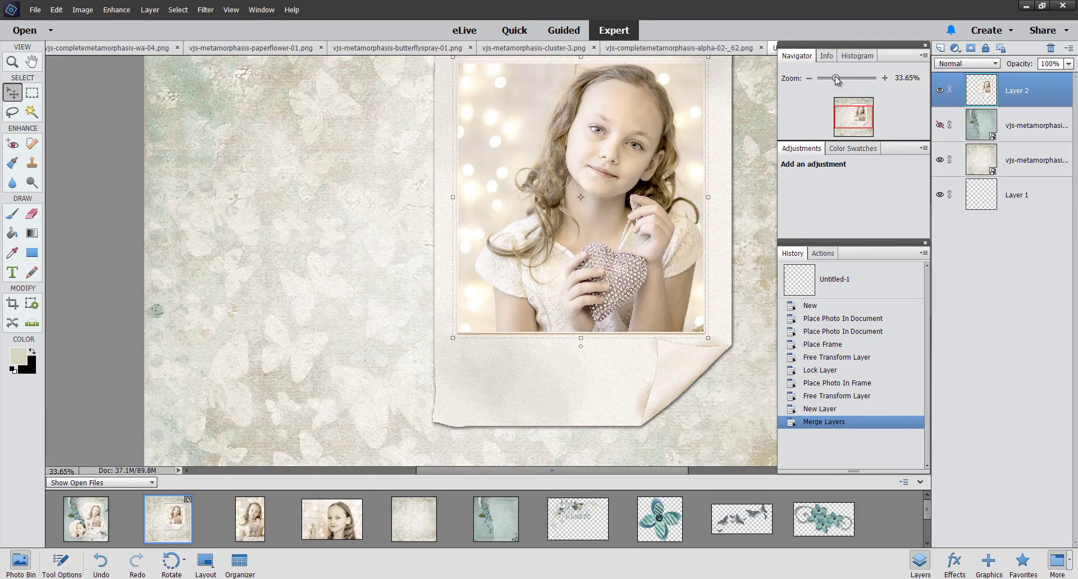
Step: Rotate the framed photo about 2 degrees and make the teal floral layer visible
{"action": "left_click_drag", "start_coordinate": [837, 79], "coordinate": [829, 80]}
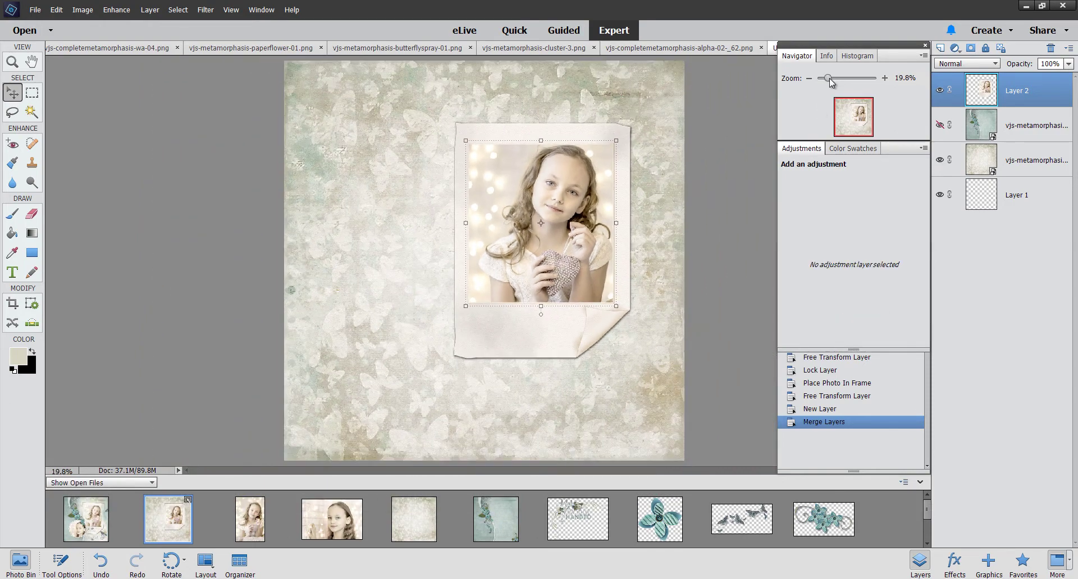
{"action": "key", "text": "v"}
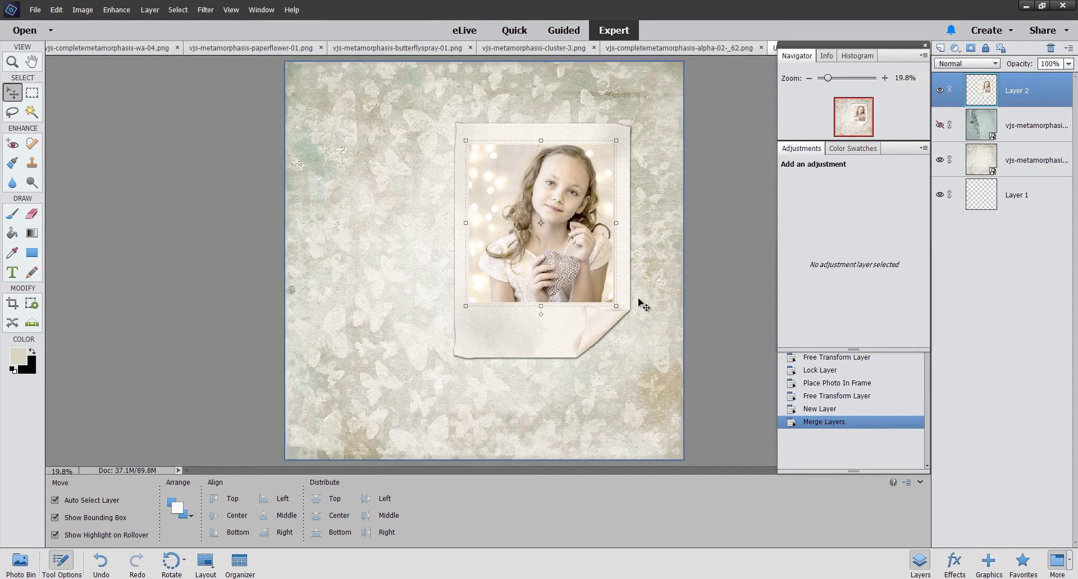
{"action": "left_click_drag", "start_coordinate": [620, 307], "coordinate": [633, 371]}
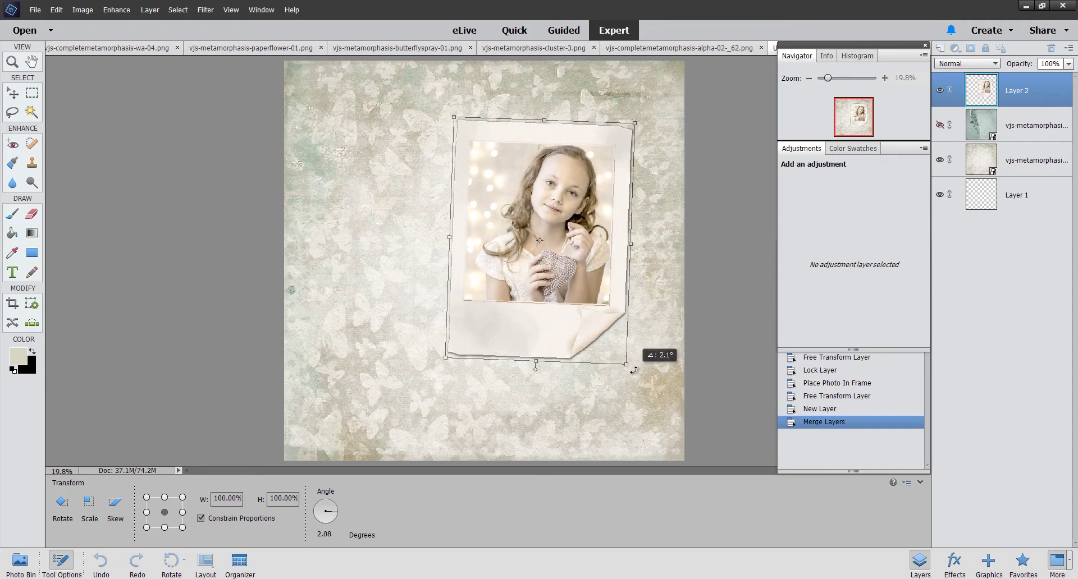
{"action": "left_click", "coordinate": [585, 372]}
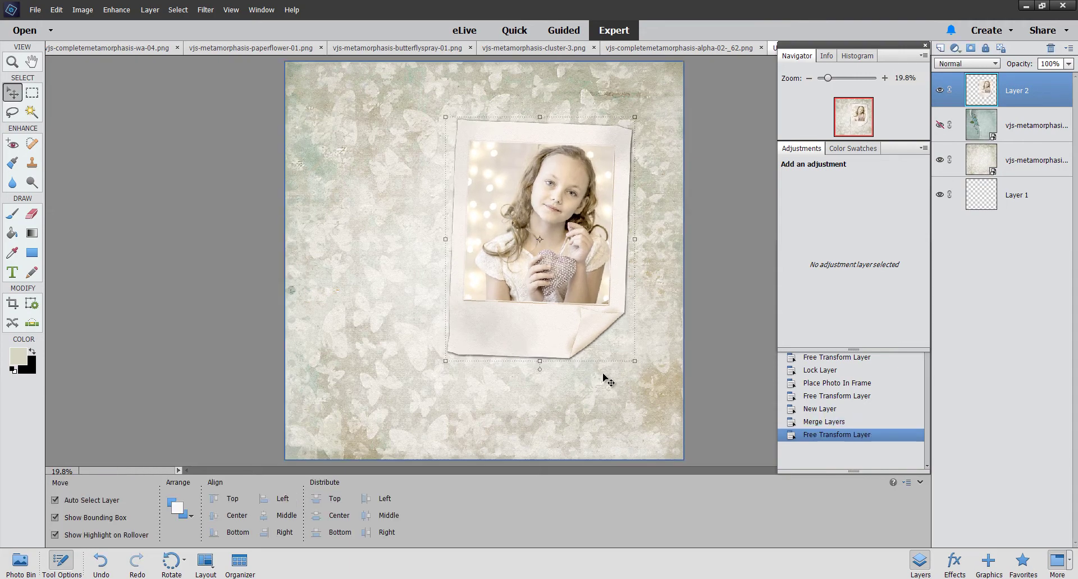
{"action": "left_click", "coordinate": [940, 127]}
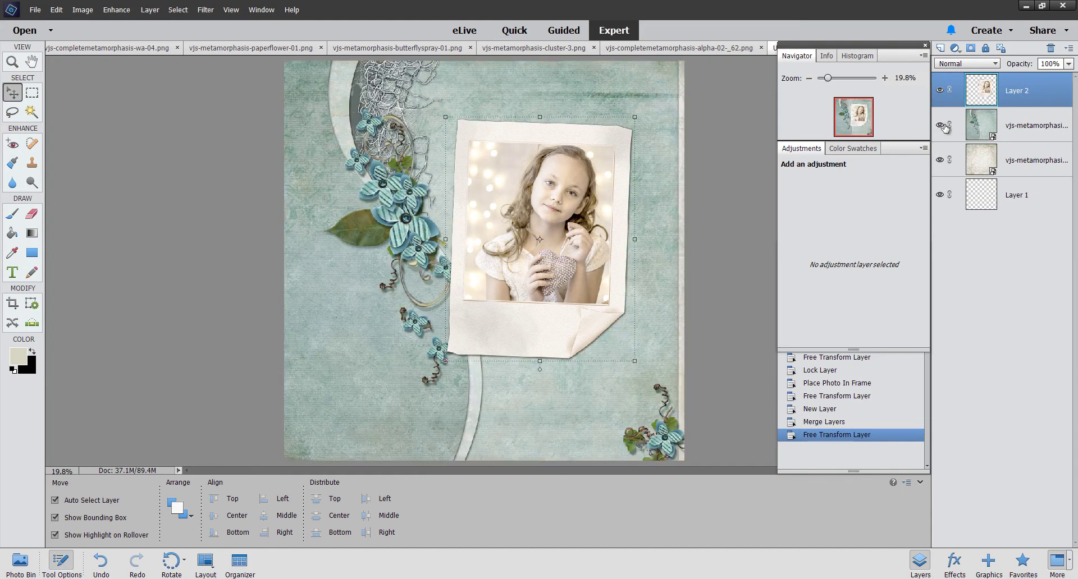
Step: Simplify the teal stacked-paper layer into an ordinary pixel layer
{"action": "right_click", "coordinate": [1020, 135]}
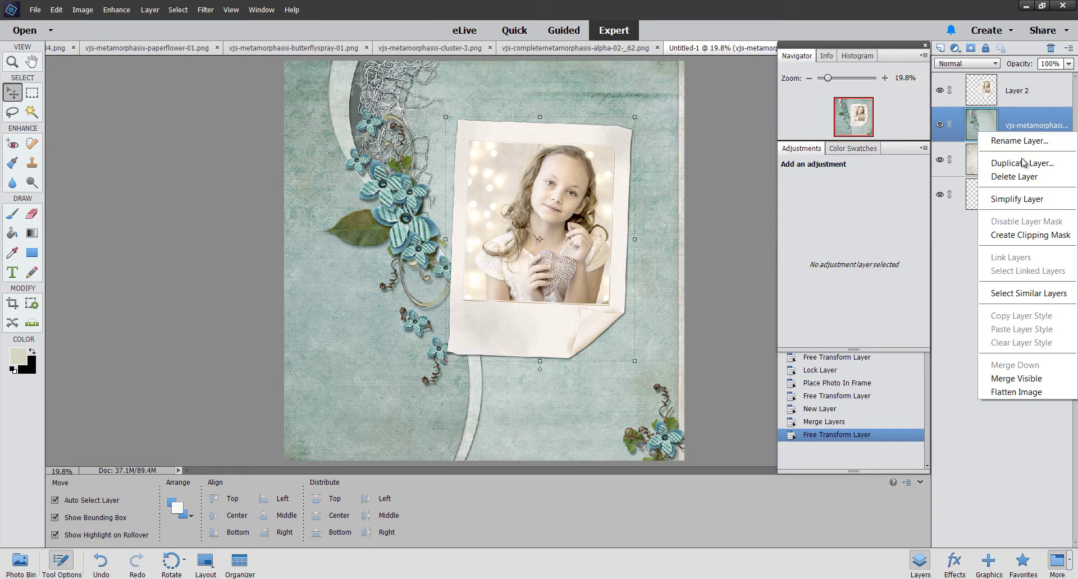
{"action": "left_click", "coordinate": [1025, 199]}
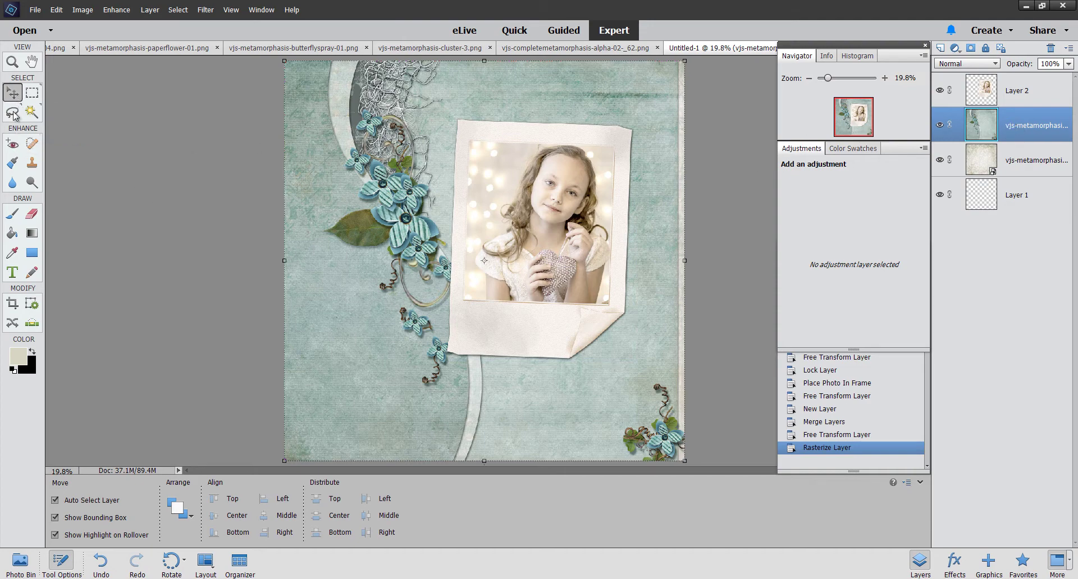
Step: Set the Eraser to a 300 px soft round brush and enlarge it
{"action": "left_click", "coordinate": [32, 215]}
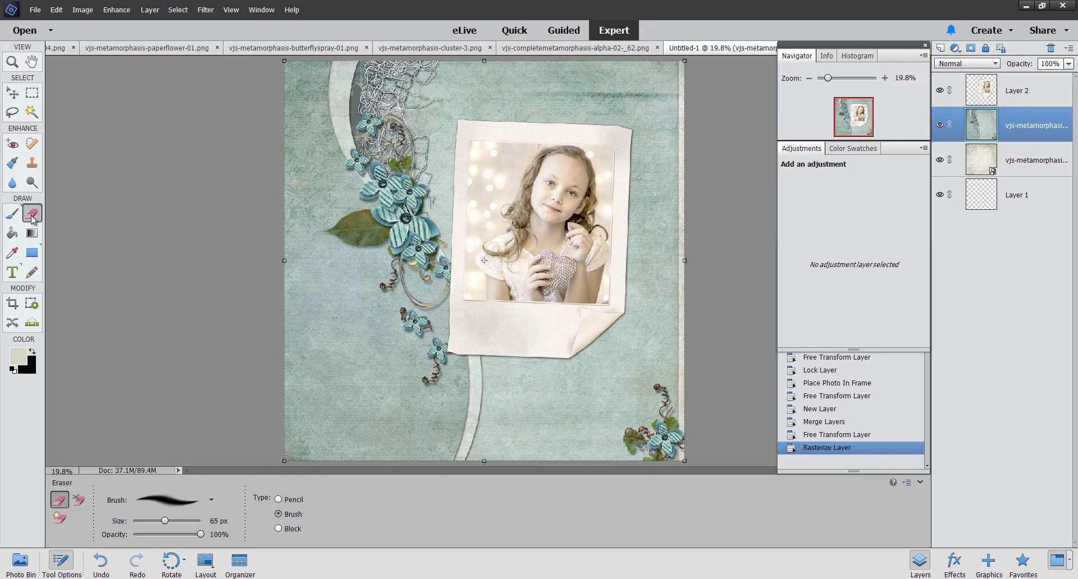
{"action": "left_click", "coordinate": [211, 500]}
{"action": "scroll", "coordinate": [236, 423], "scroll_direction": "down", "scroll_amount": 5}
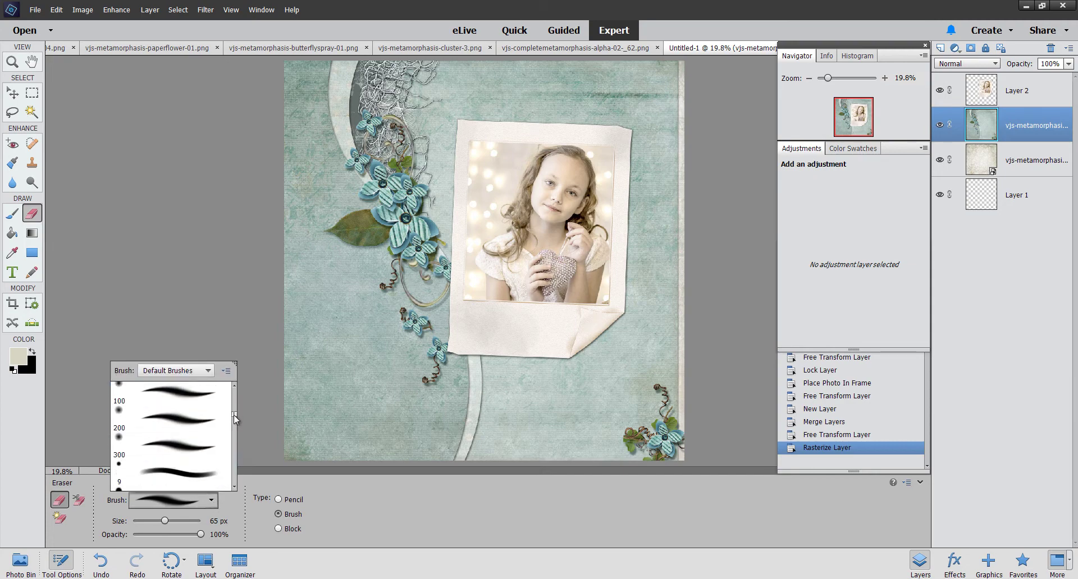
{"action": "scroll", "coordinate": [236, 422], "scroll_direction": "down", "scroll_amount": 3}
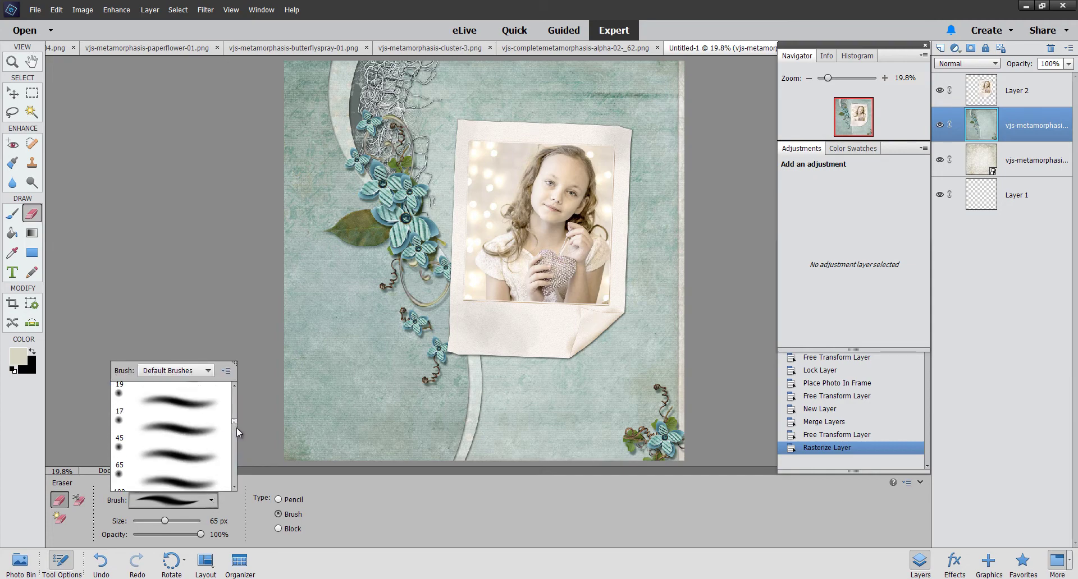
{"action": "scroll", "coordinate": [234, 432], "scroll_direction": "down", "scroll_amount": 5}
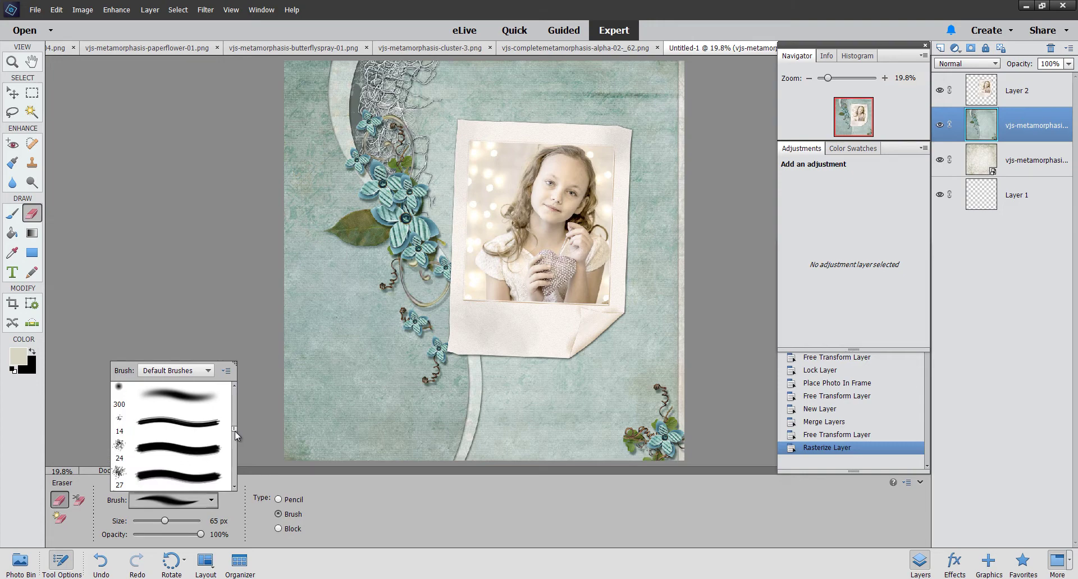
{"action": "left_click", "coordinate": [178, 410]}
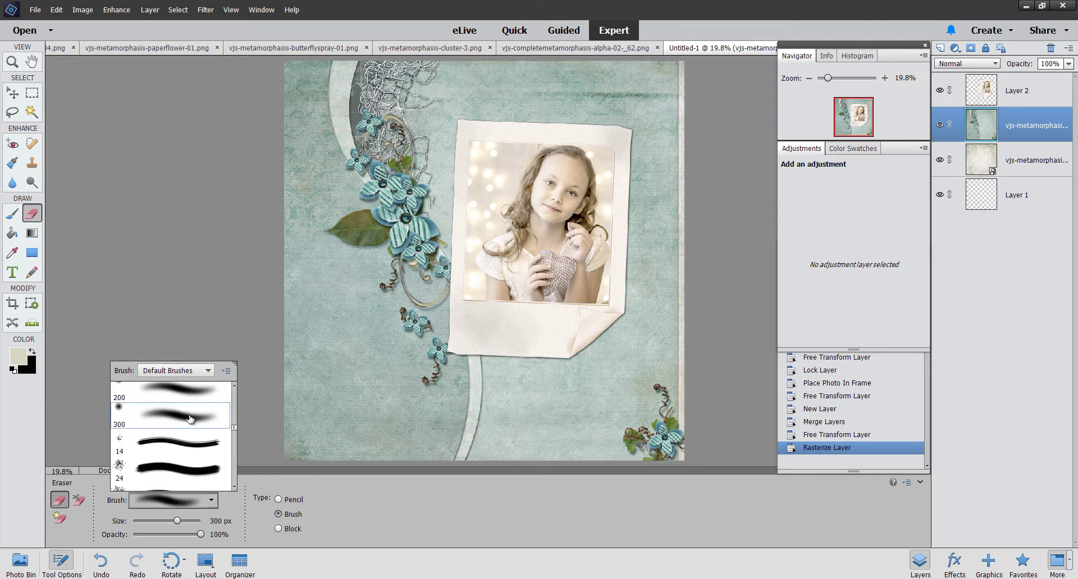
{"action": "left_click_drag", "start_coordinate": [177, 521], "coordinate": [184, 520]}
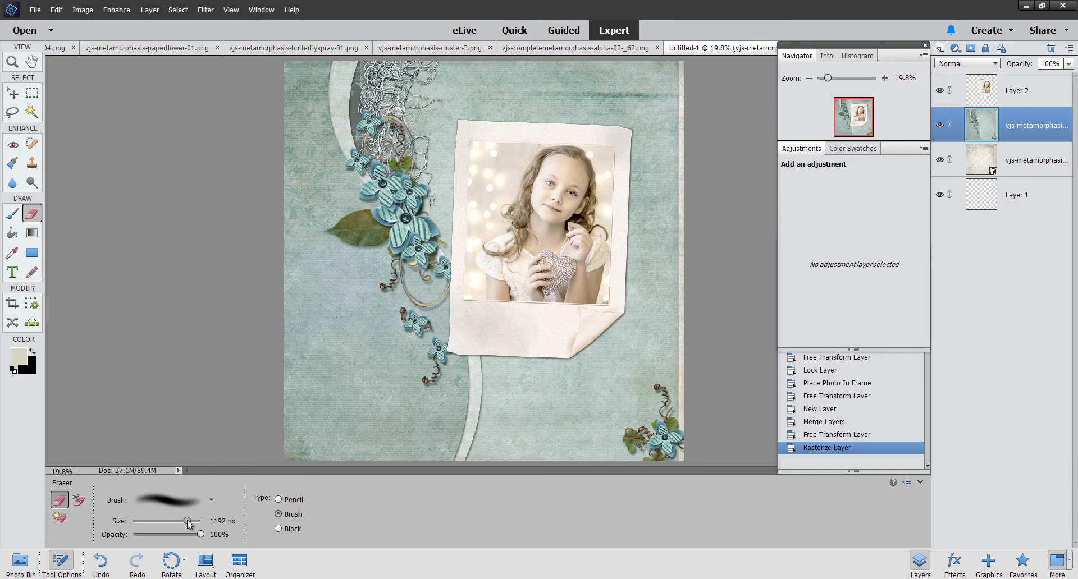
Step: Move the paper layer above Layer 2 and erase its centre to reveal the framed photo
{"action": "mouse_move", "coordinate": [517, 233]}
{"action": "left_mouse_down"}
{"action": "mouse_move", "coordinate": [528, 205]}
{"action": "mouse_move", "coordinate": [519, 191]}
{"action": "mouse_move", "coordinate": [531, 197]}
{"action": "left_mouse_up"}
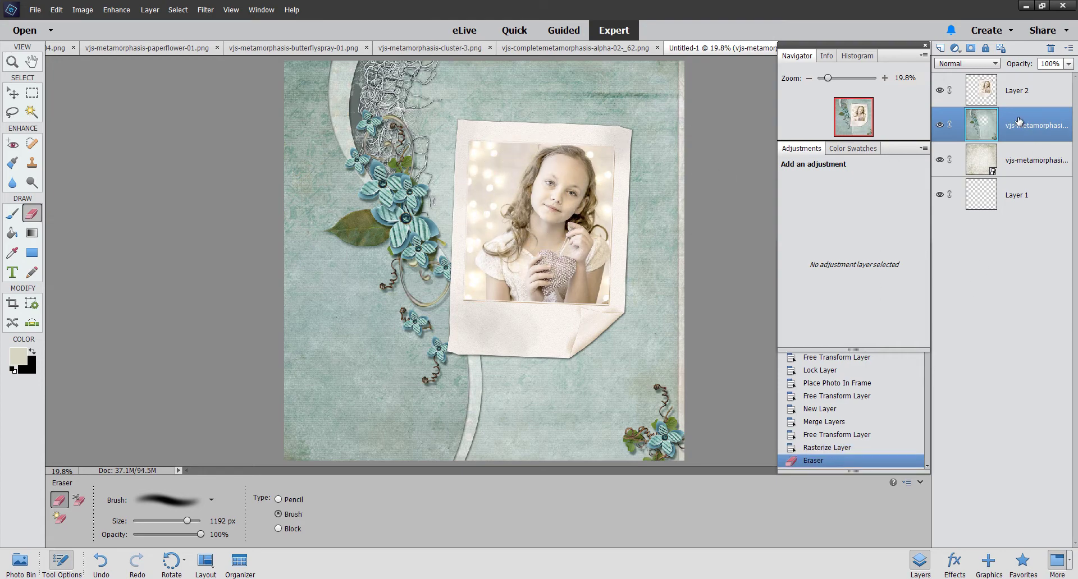
{"action": "left_click_drag", "start_coordinate": [1018, 123], "coordinate": [1003, 75]}
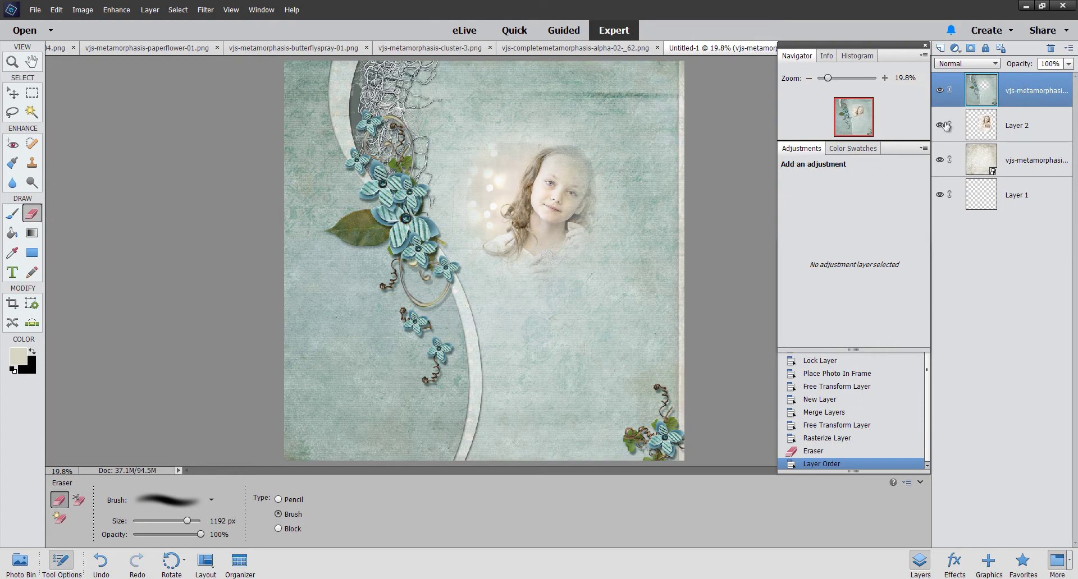
{"action": "mouse_move", "coordinate": [500, 195]}
{"action": "left_mouse_down"}
{"action": "mouse_move", "coordinate": [493, 111]}
{"action": "mouse_move", "coordinate": [508, 108]}
{"action": "mouse_move", "coordinate": [483, 115]}
{"action": "mouse_move", "coordinate": [528, 225]}
{"action": "mouse_move", "coordinate": [529, 131]}
{"action": "mouse_move", "coordinate": [549, 96]}
{"action": "mouse_move", "coordinate": [519, 233]}
{"action": "mouse_move", "coordinate": [553, 337]}
{"action": "mouse_move", "coordinate": [503, 112]}
{"action": "mouse_move", "coordinate": [517, 97]}
{"action": "mouse_move", "coordinate": [528, 105]}
{"action": "mouse_move", "coordinate": [494, 113]}
{"action": "left_mouse_up"}
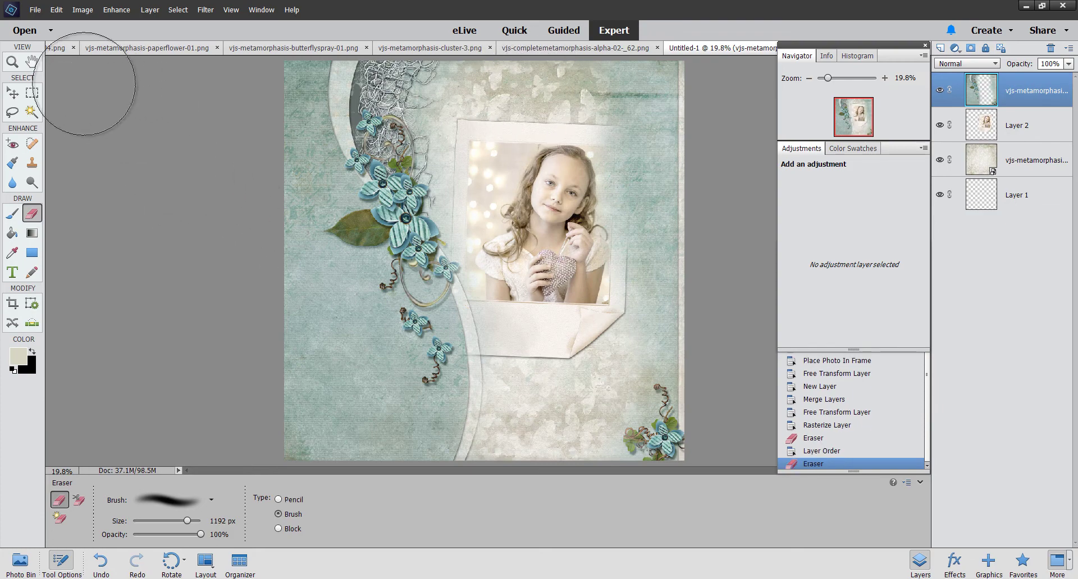
Step: Cut the left part of the teal paper onto a new Layer 3 and shift it left
{"action": "left_click", "coordinate": [32, 92]}
{"action": "left_click_drag", "start_coordinate": [273, 58], "coordinate": [555, 481]}
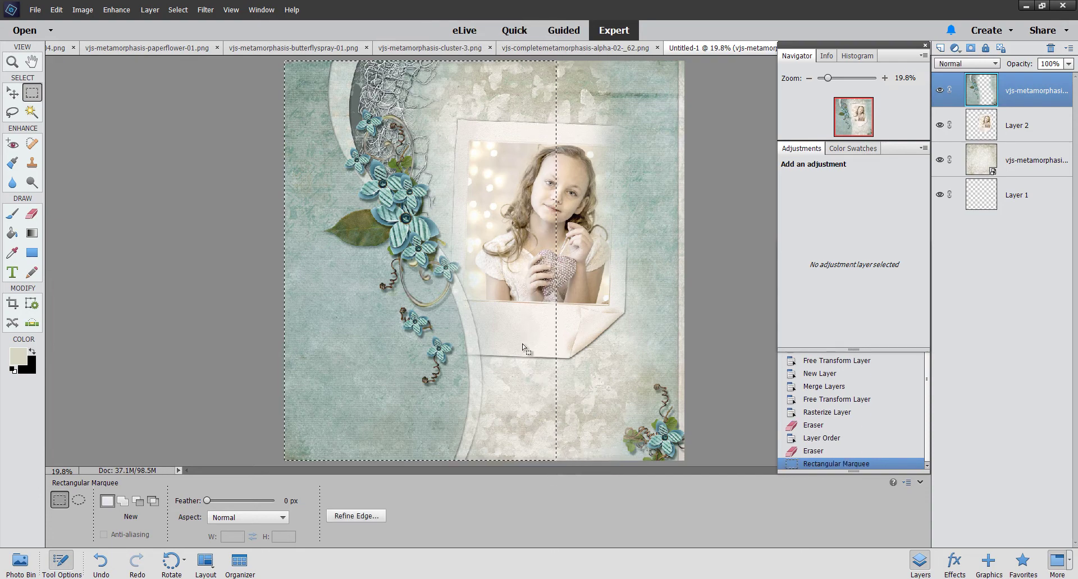
{"action": "right_click", "coordinate": [419, 317]}
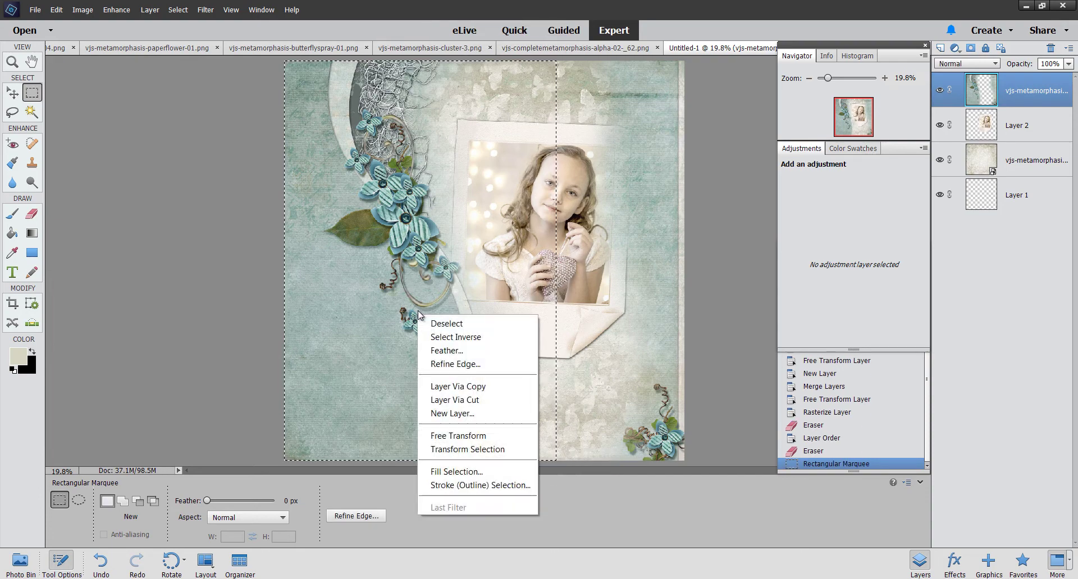
{"action": "left_click", "coordinate": [483, 400]}
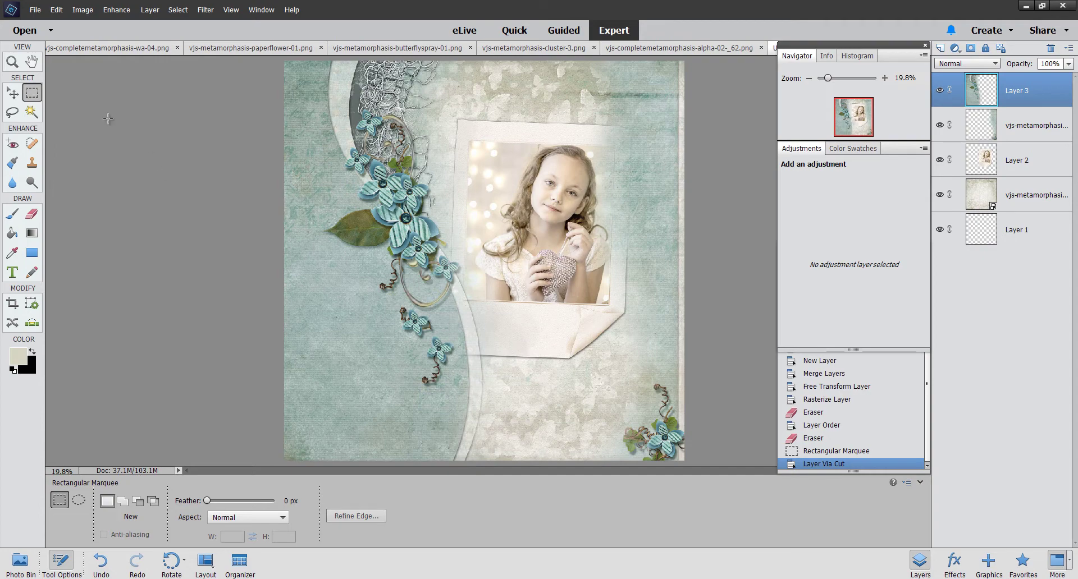
{"action": "left_click", "coordinate": [13, 94]}
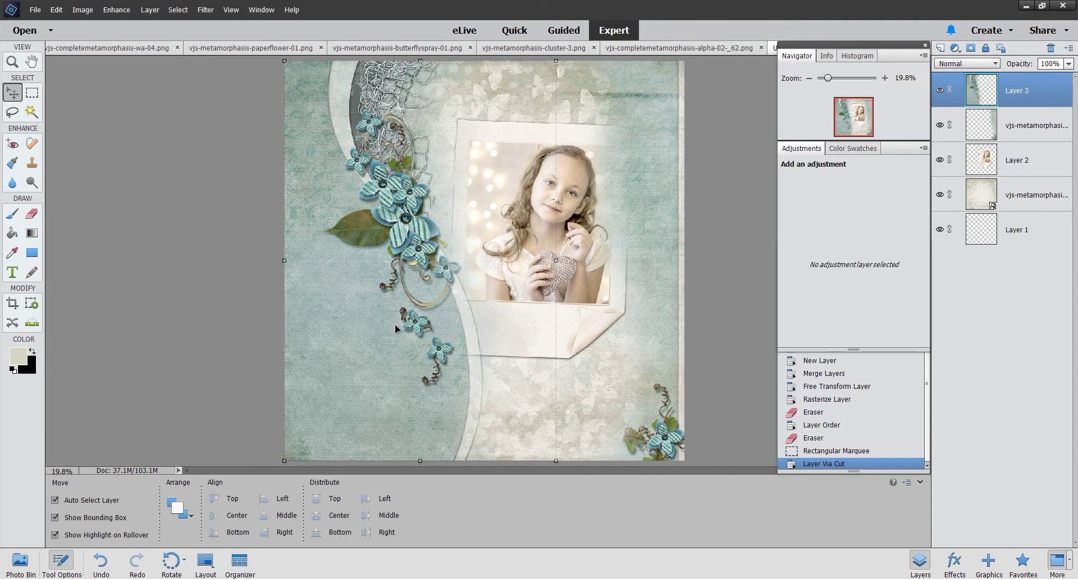
{"action": "left_click_drag", "start_coordinate": [396, 324], "coordinate": [337, 329]}
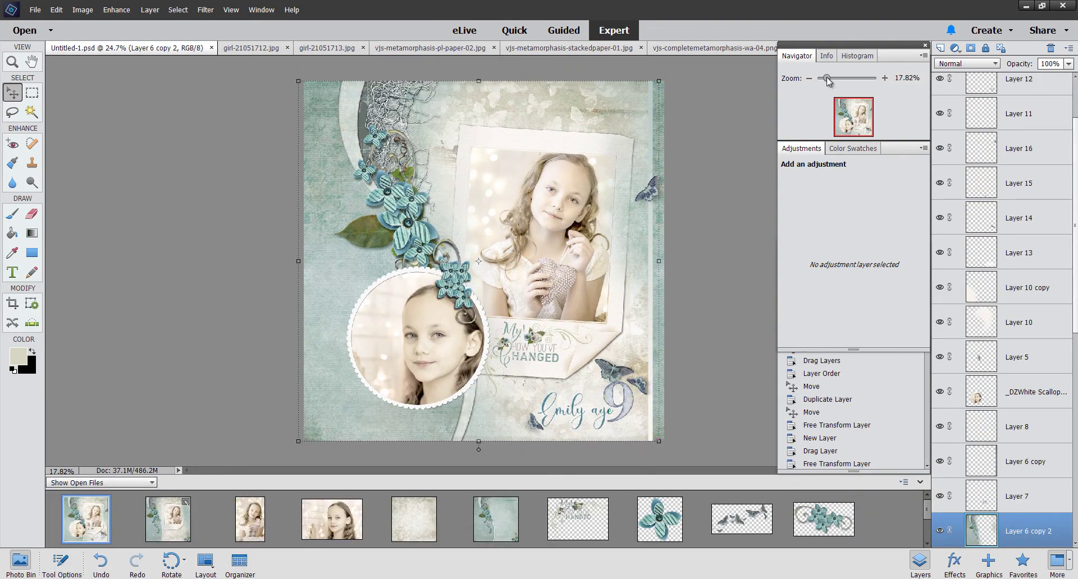
Step: Return to the working scrapbook page and nudge the cut paper piece slightly right
{"action": "left_click", "coordinate": [171, 525]}
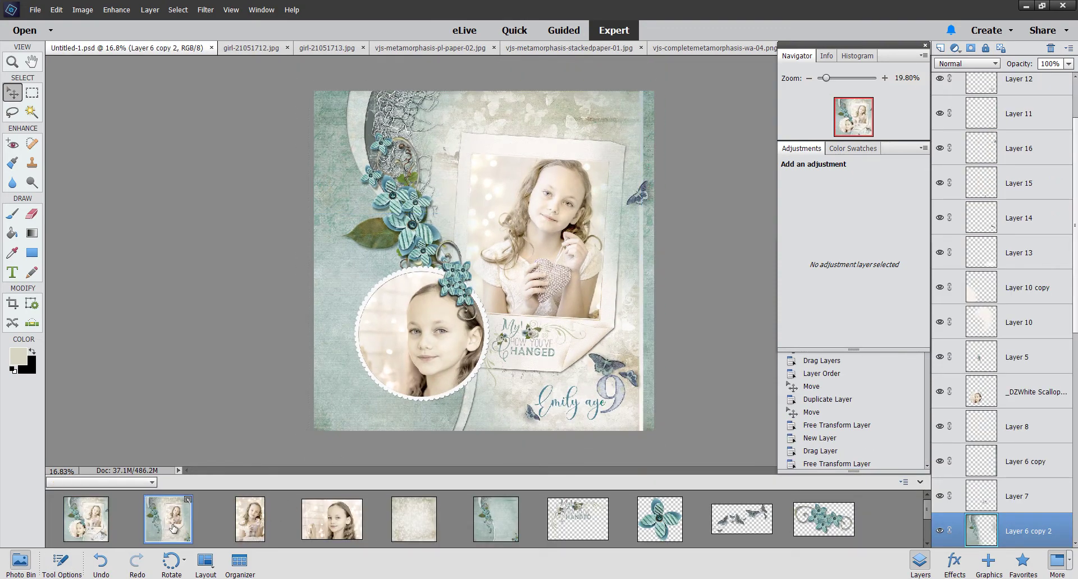
{"action": "left_click_drag", "start_coordinate": [396, 361], "coordinate": [402, 362]}
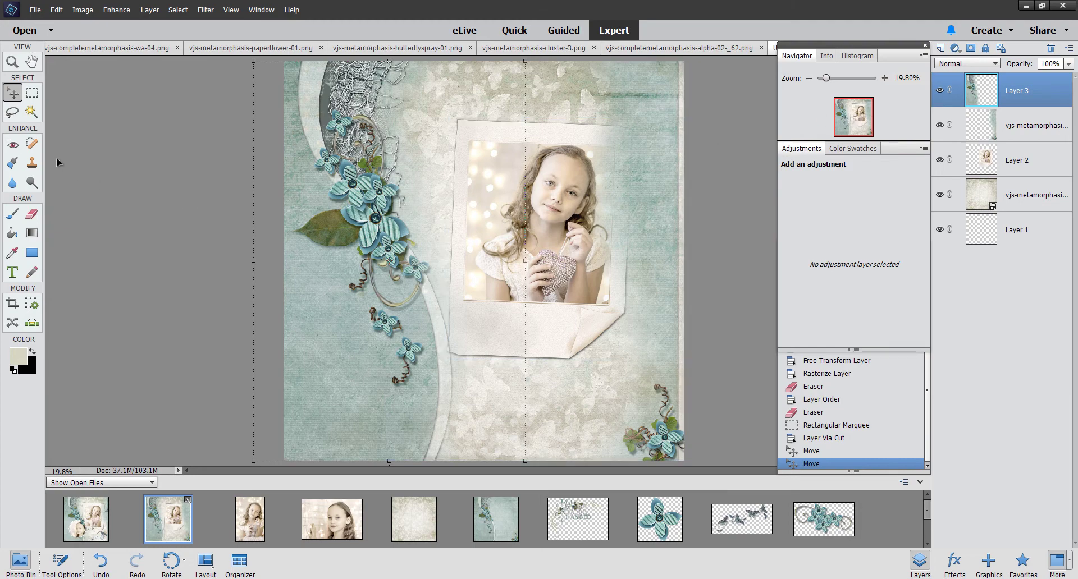
Step: Add an empty Layer 4 and marquee a thin strip down the page's entire right edge
{"action": "left_click", "coordinate": [32, 92]}
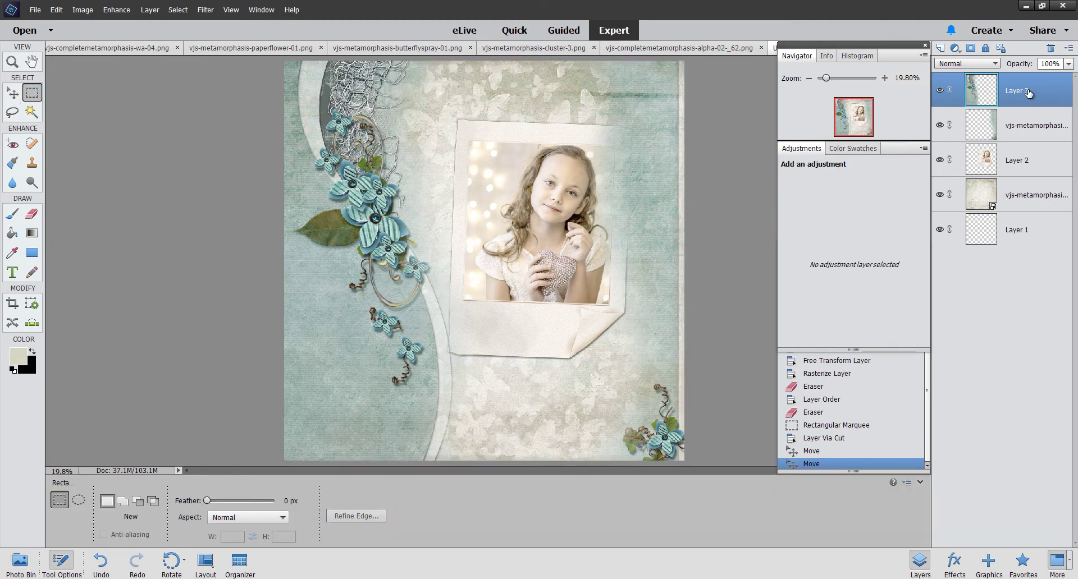
{"action": "left_click", "coordinate": [940, 48]}
{"action": "left_click_drag", "start_coordinate": [665, 66], "coordinate": [672, 70]}
{"action": "left_click_drag", "start_coordinate": [673, 138], "coordinate": [676, 423]}
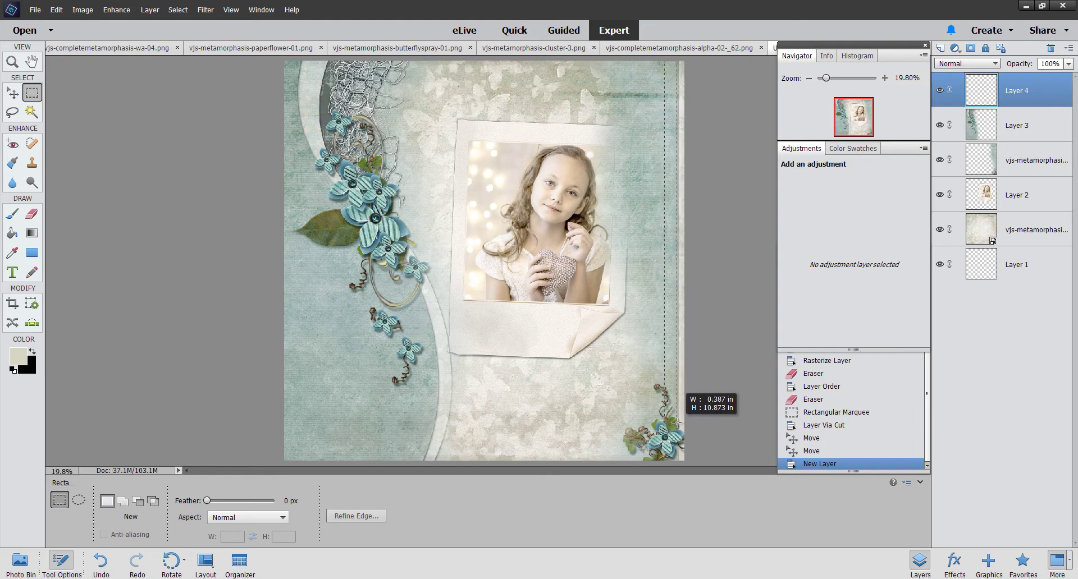
{"action": "left_click_drag", "start_coordinate": [676, 425], "coordinate": [678, 430]}
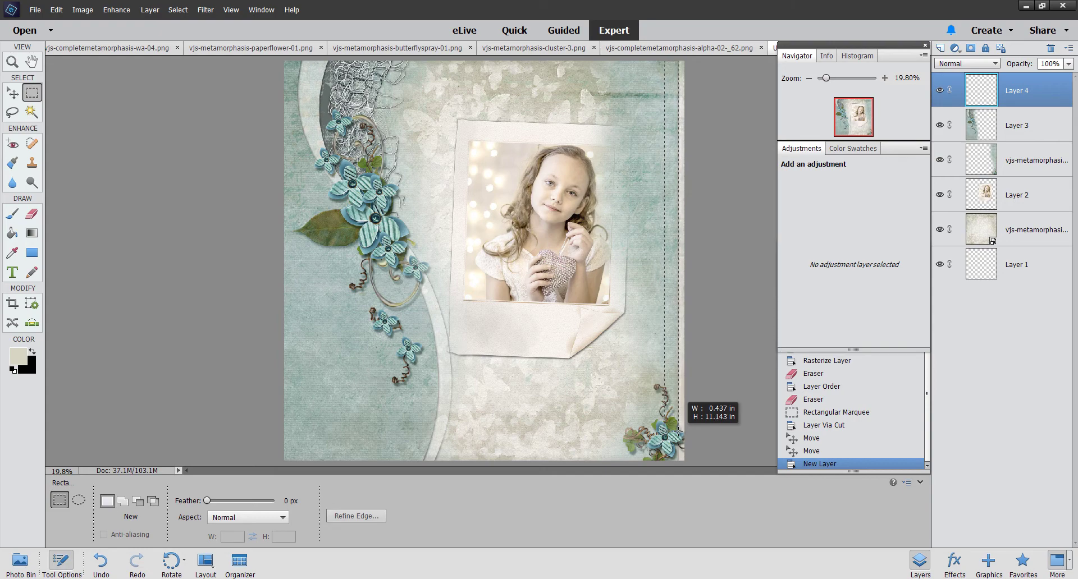
{"action": "left_click_drag", "start_coordinate": [679, 432], "coordinate": [679, 432]}
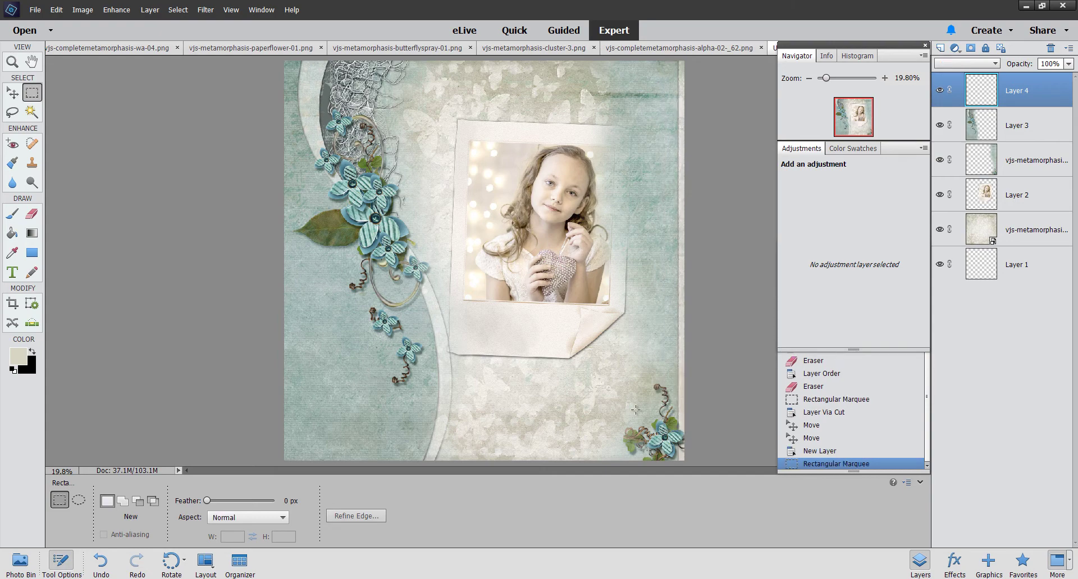
{"action": "left_click", "coordinate": [32, 233]}
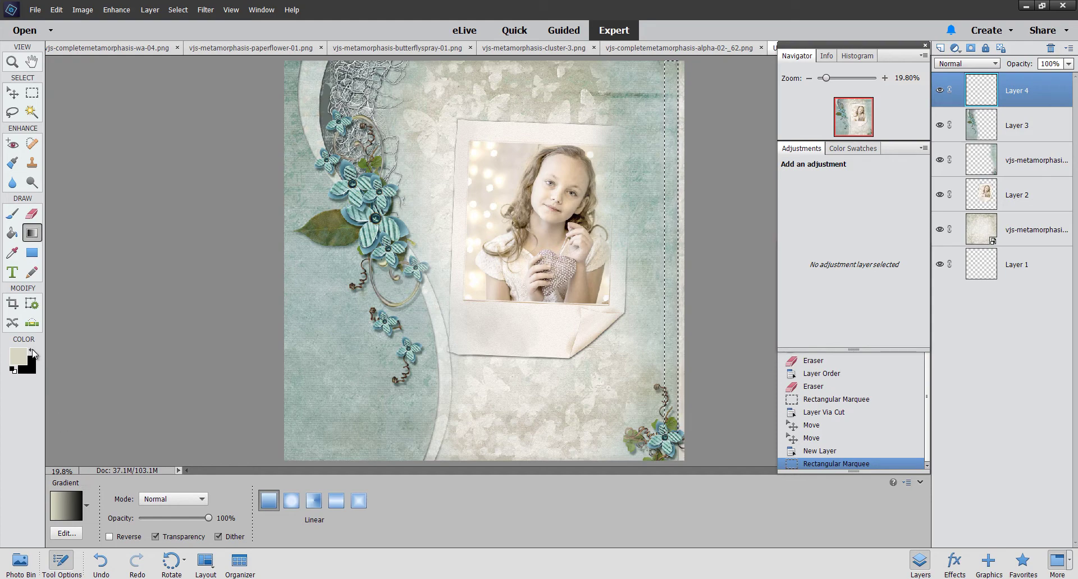
Step: Set the background colour to a teal sampled from the page
{"action": "left_click", "coordinate": [33, 370]}
{"action": "left_click", "coordinate": [406, 225]}
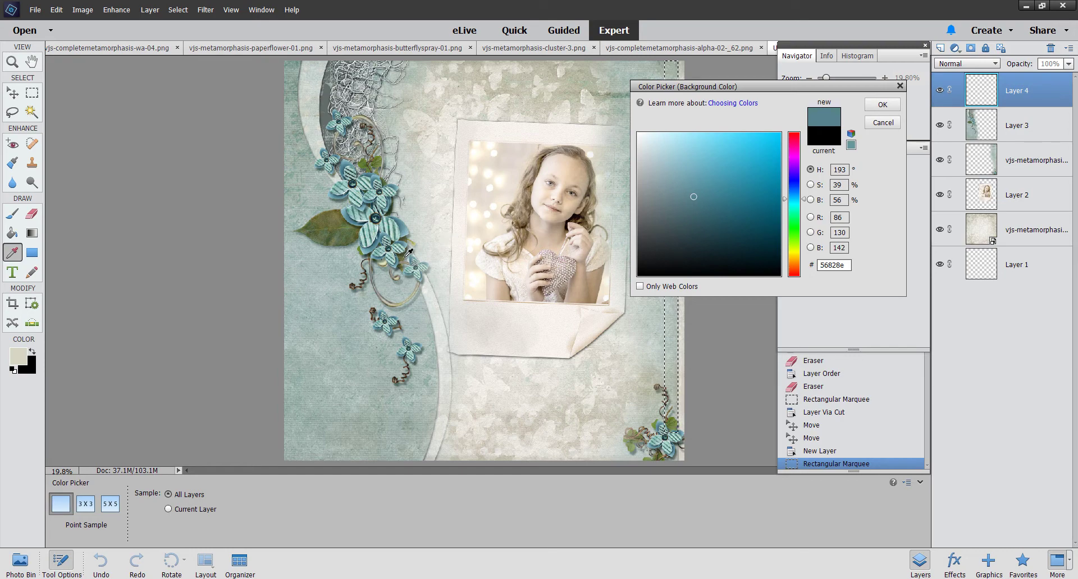
{"action": "left_click", "coordinate": [408, 226]}
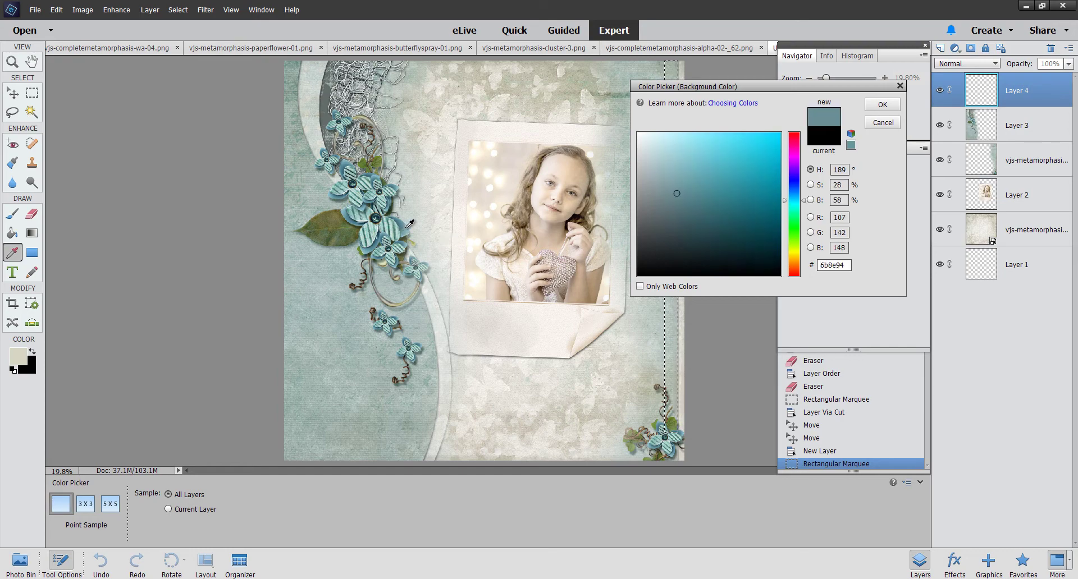
{"action": "left_click", "coordinate": [882, 104]}
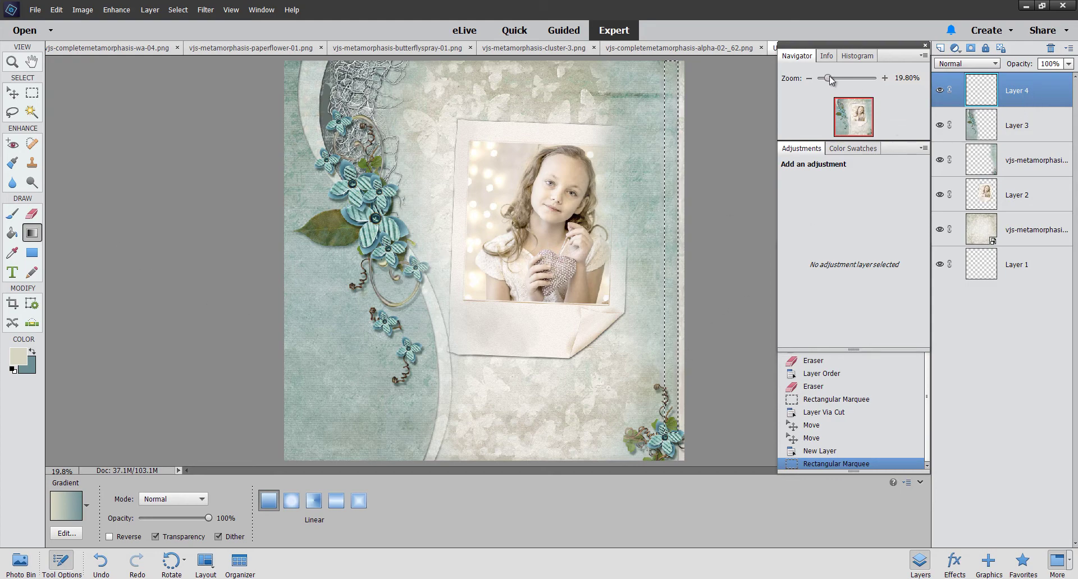
Step: Fill the right-edge strip with a top-to-bottom light-to-teal gradient, then deselect
{"action": "left_click_drag", "start_coordinate": [830, 76], "coordinate": [836, 77]}
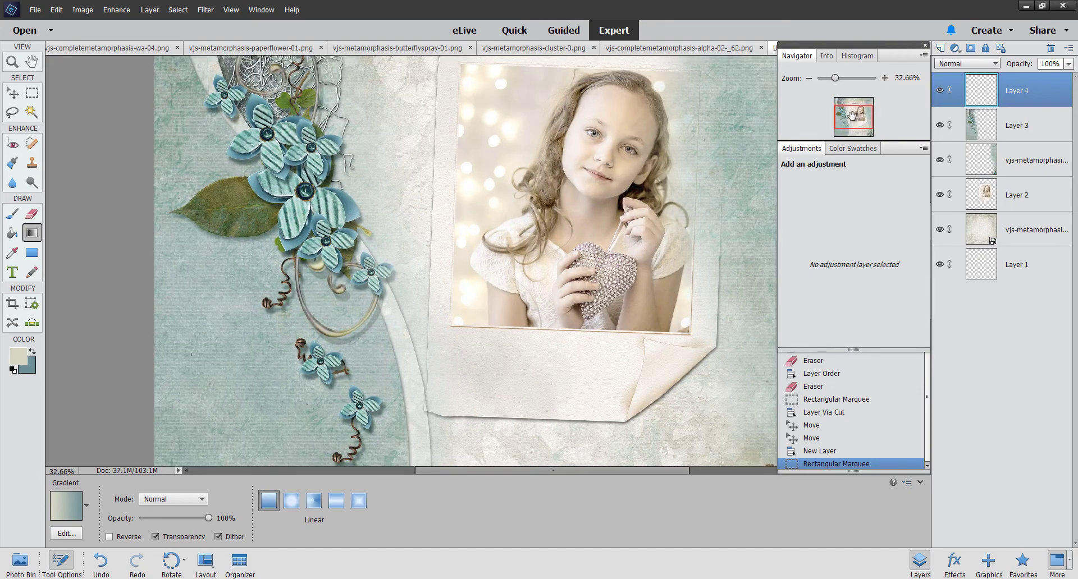
{"action": "left_click_drag", "start_coordinate": [858, 118], "coordinate": [866, 116]}
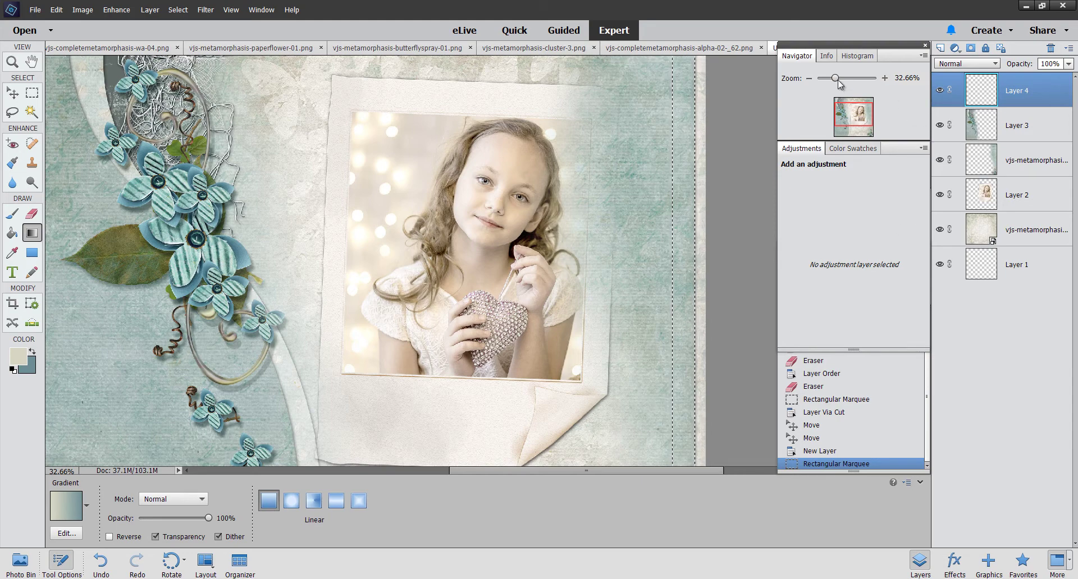
{"action": "left_click_drag", "start_coordinate": [835, 78], "coordinate": [834, 80]}
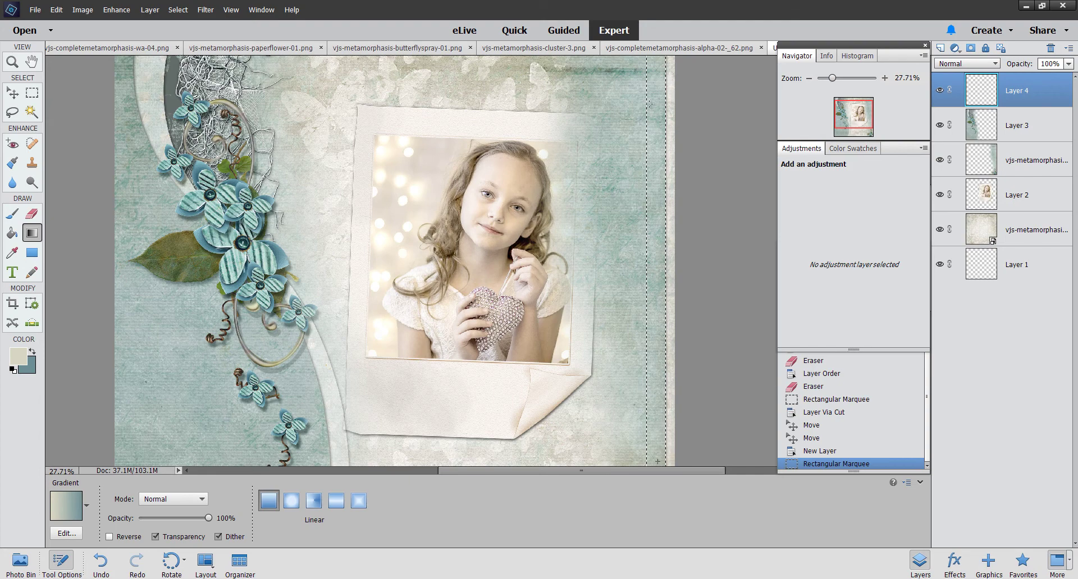
{"action": "left_click_drag", "start_coordinate": [665, 75], "coordinate": [664, 99]}
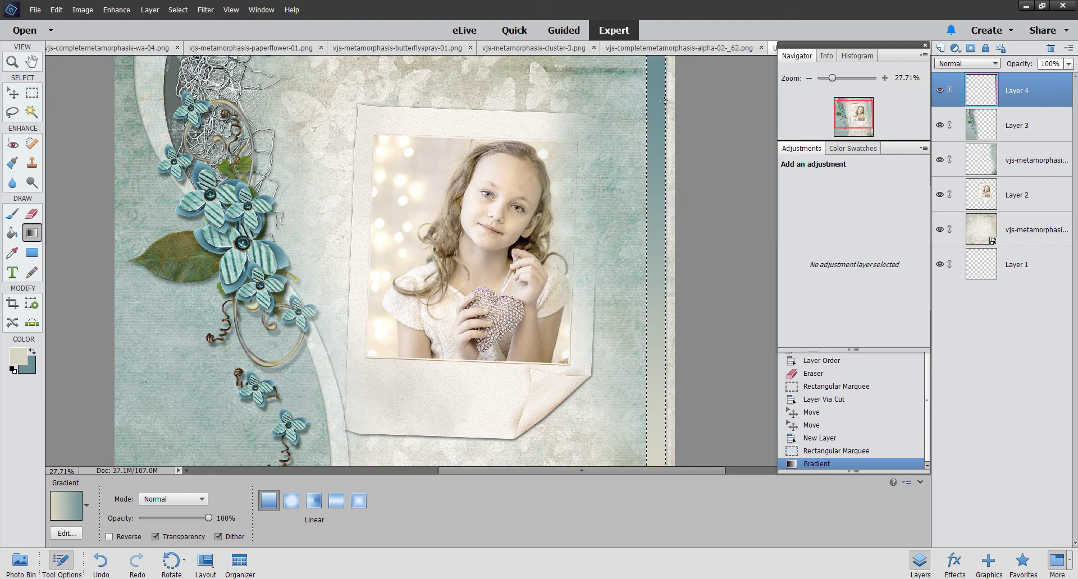
{"action": "left_click_drag", "start_coordinate": [832, 78], "coordinate": [830, 82]}
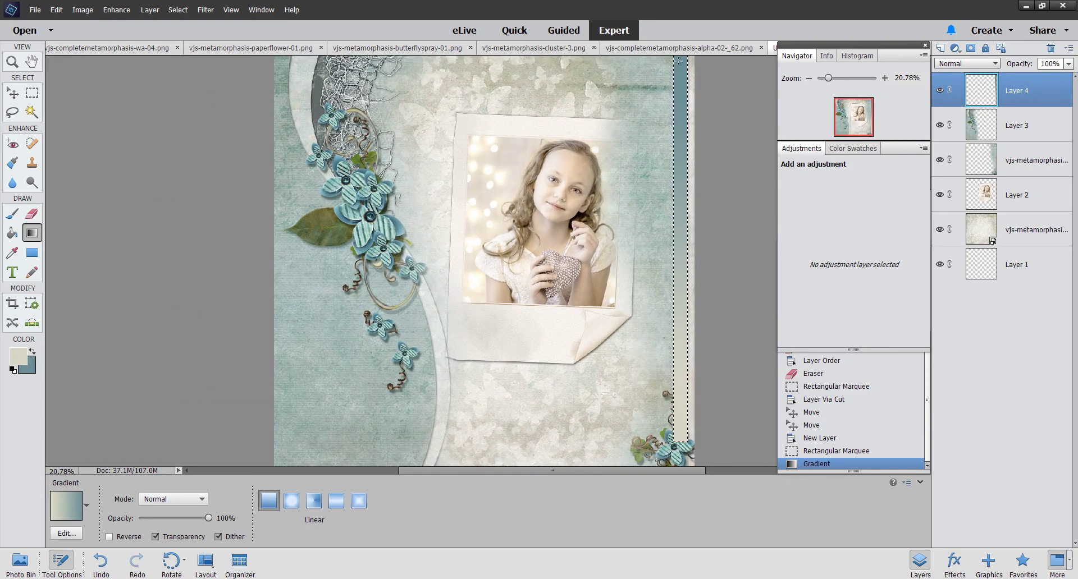
{"action": "left_click_drag", "start_coordinate": [675, 420], "coordinate": [695, 435]}
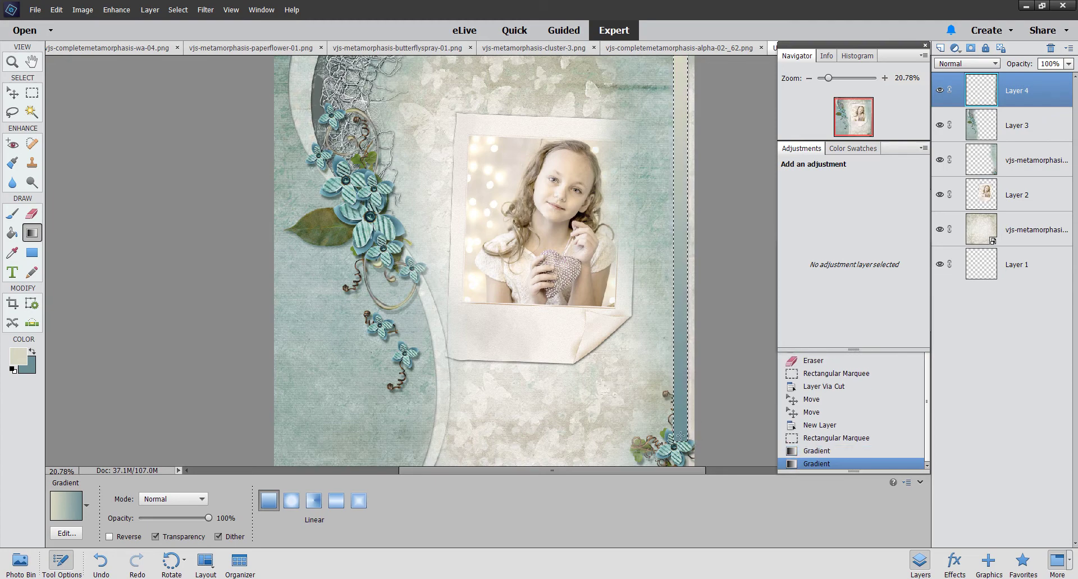
{"action": "left_click_drag", "start_coordinate": [681, 55], "coordinate": [681, 441]}
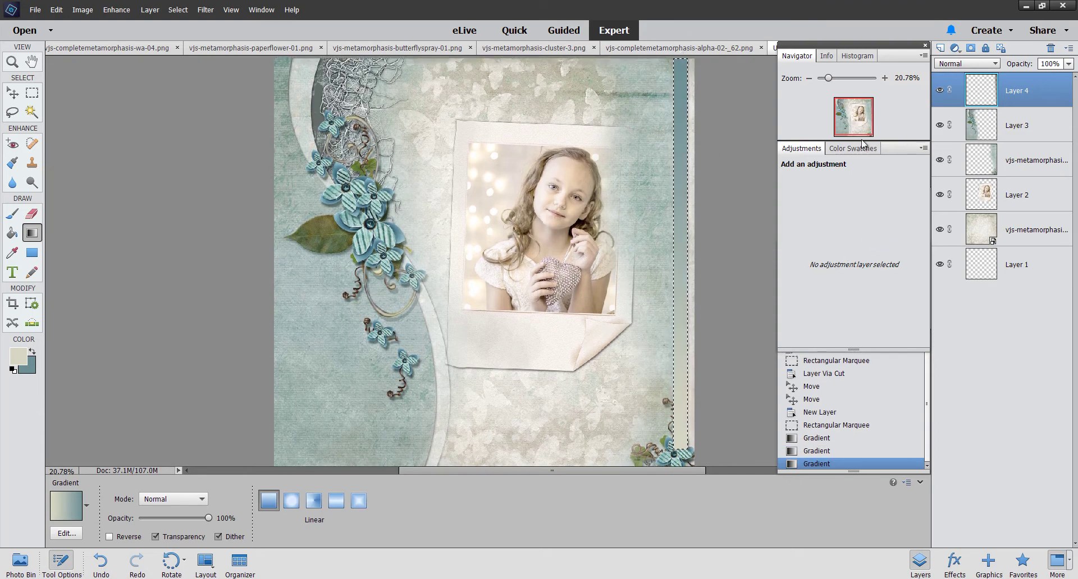
{"action": "left_click", "coordinate": [177, 10]}
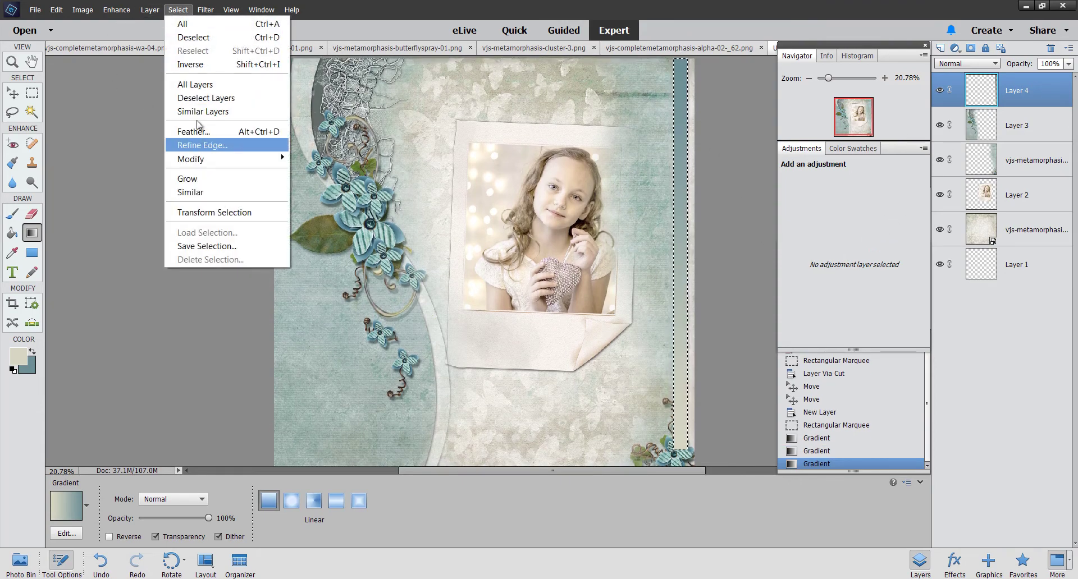
{"action": "left_click", "coordinate": [213, 42]}
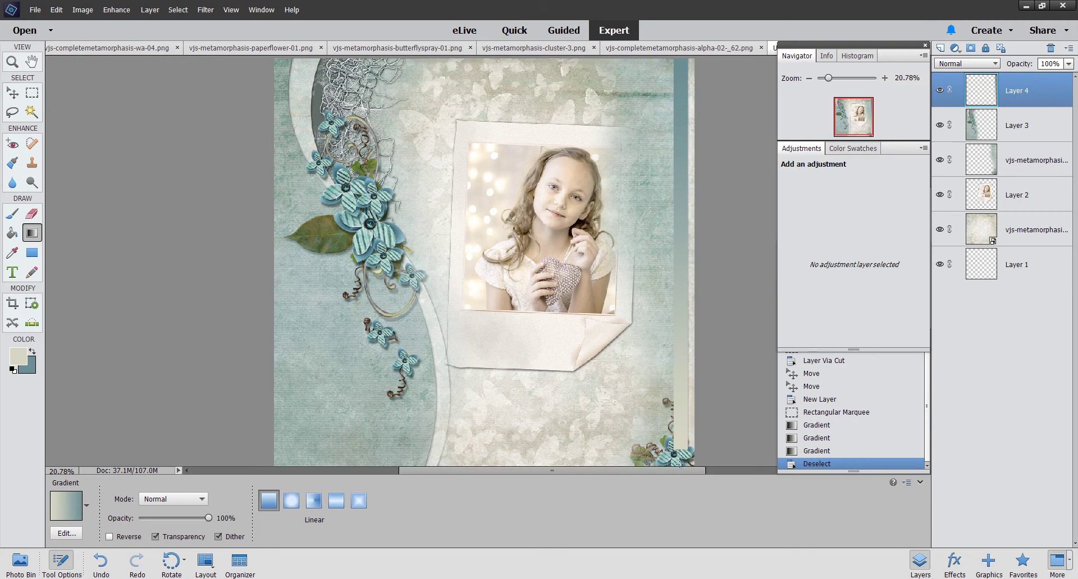
Step: Erase the gradient around the lower-right vine with a small 25 px eraser, undoing the final stroke
{"action": "left_click", "coordinate": [32, 214]}
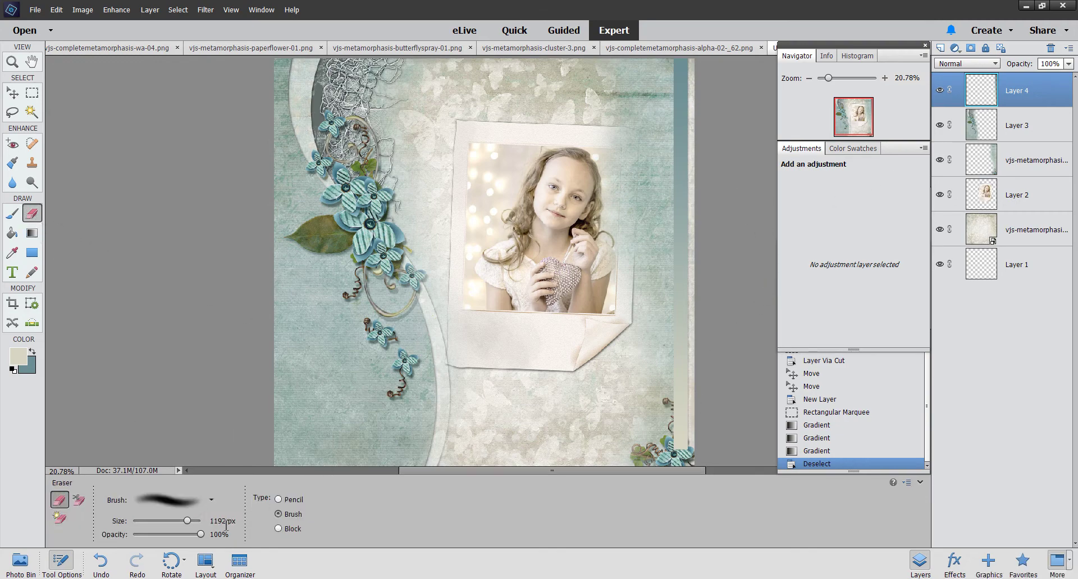
{"action": "left_click_drag", "start_coordinate": [187, 521], "coordinate": [174, 526]}
{"action": "left_click", "coordinate": [674, 452]}
{"action": "left_click", "coordinate": [880, 78]}
{"action": "left_click", "coordinate": [880, 77]}
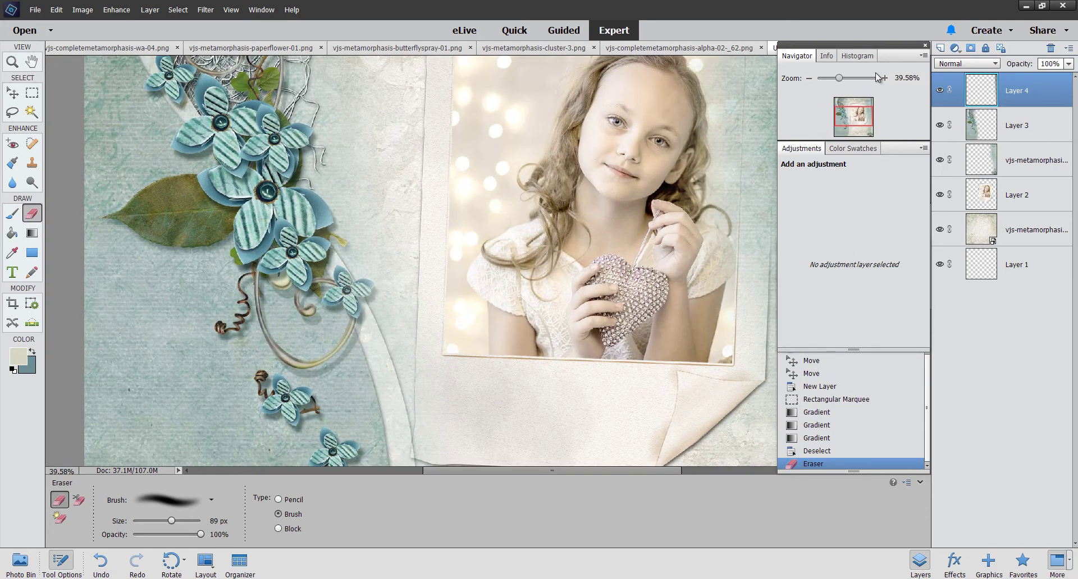
{"action": "left_click_drag", "start_coordinate": [860, 110], "coordinate": [880, 137]}
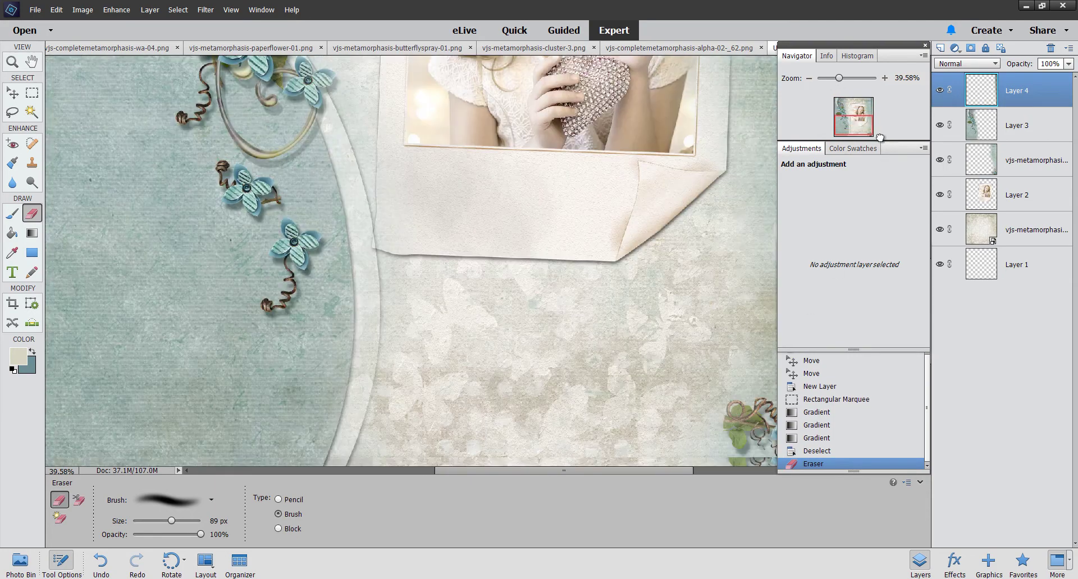
{"action": "scroll", "coordinate": [522, 366], "scroll_direction": "right", "scroll_amount": 5}
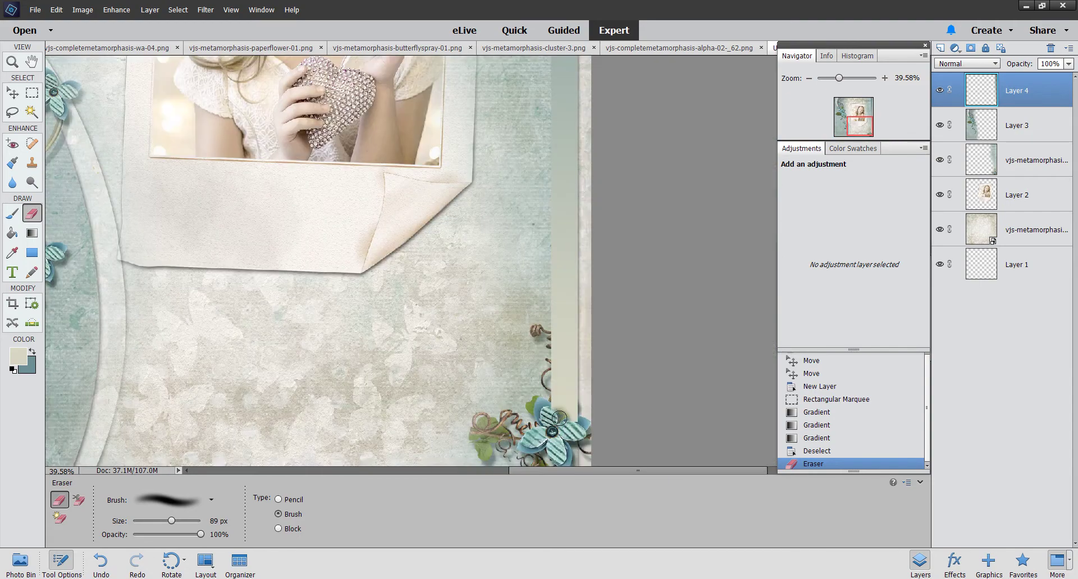
{"action": "mouse_move", "coordinate": [559, 418]}
{"action": "left_mouse_down"}
{"action": "mouse_move", "coordinate": [570, 399]}
{"action": "mouse_move", "coordinate": [564, 416]}
{"action": "mouse_move", "coordinate": [575, 421]}
{"action": "mouse_move", "coordinate": [546, 405]}
{"action": "left_mouse_up"}
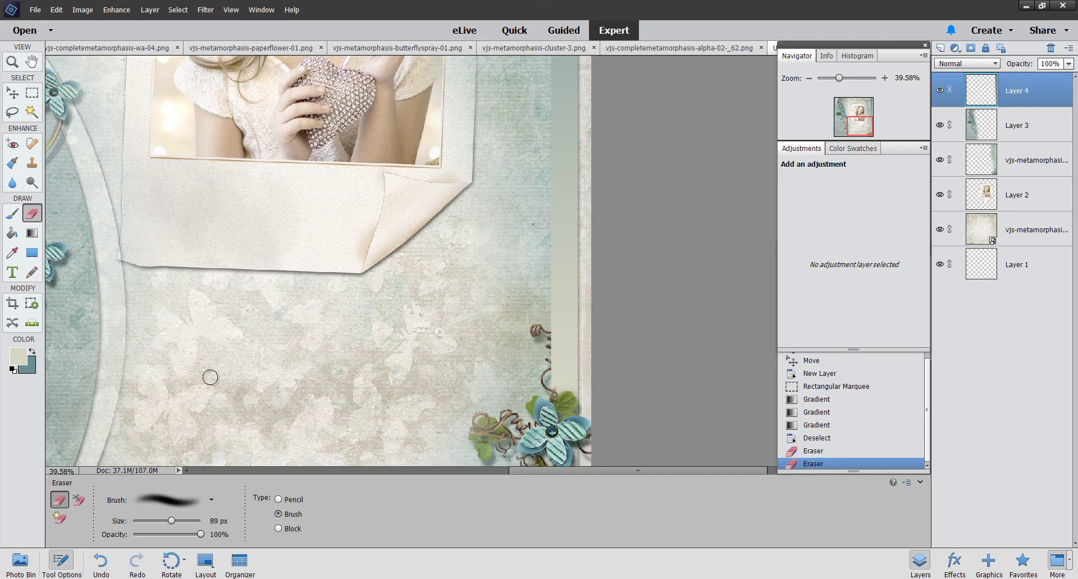
{"action": "left_click_drag", "start_coordinate": [171, 521], "coordinate": [147, 521]}
{"action": "left_click", "coordinate": [556, 393]}
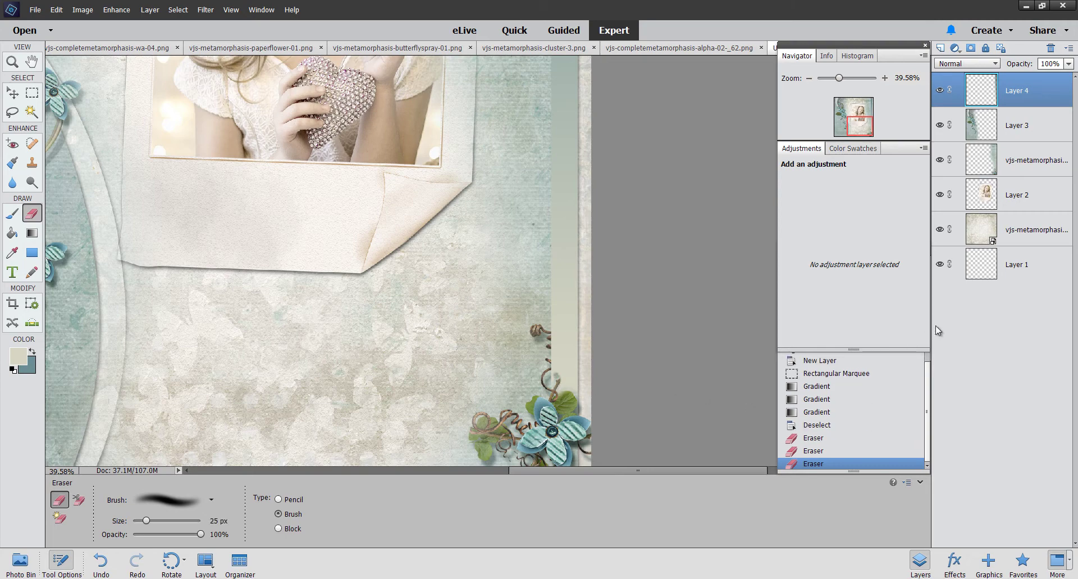
{"action": "left_click", "coordinate": [816, 452]}
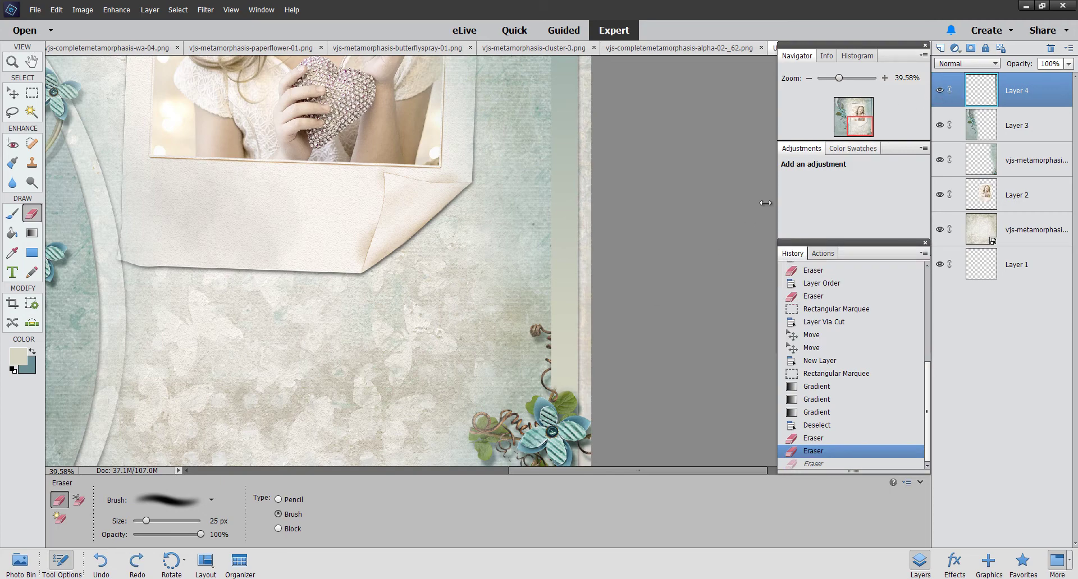
Step: Lower Layer 4's opacity to 48%
{"action": "left_click", "coordinate": [1068, 63]}
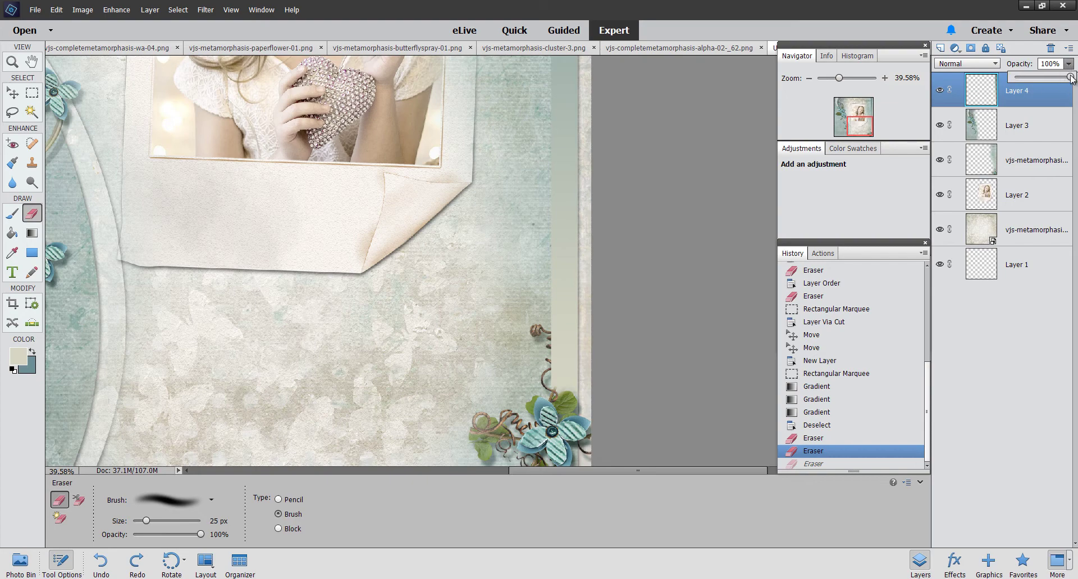
{"action": "left_click_drag", "start_coordinate": [1071, 78], "coordinate": [1046, 81]}
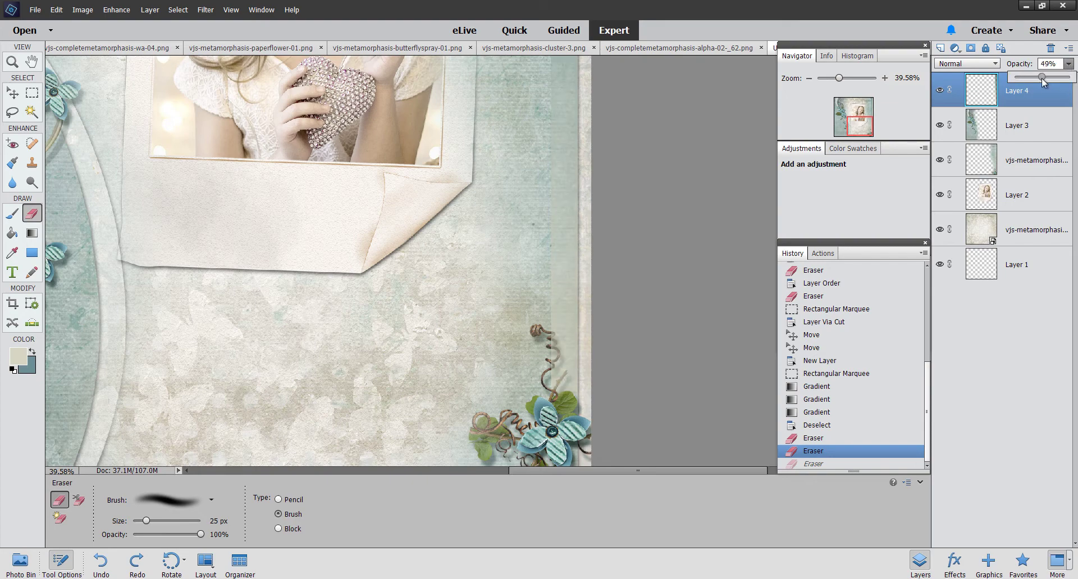
{"action": "left_click_drag", "start_coordinate": [1043, 83], "coordinate": [1041, 83]}
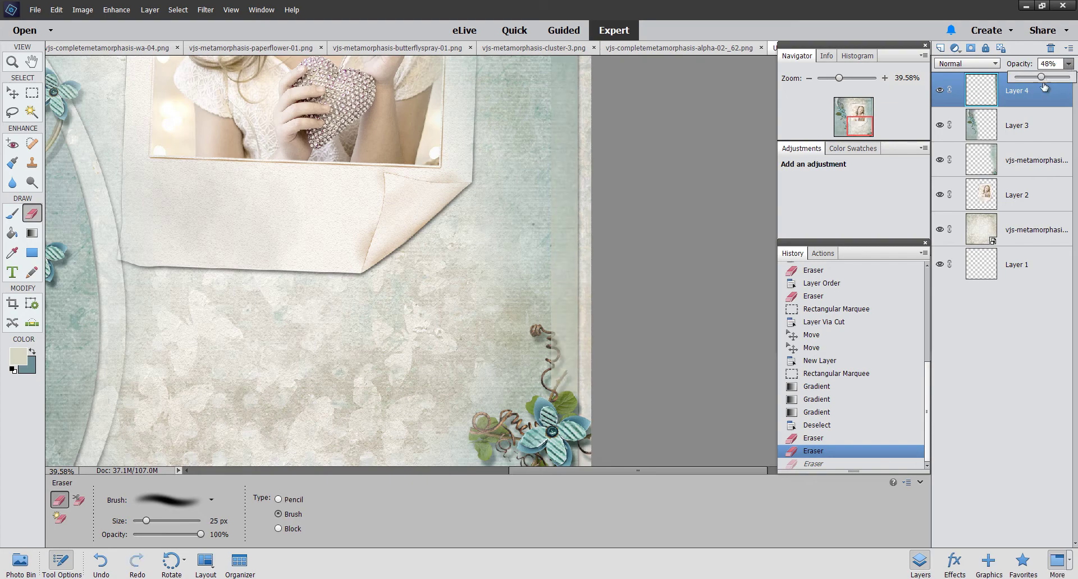
{"action": "left_click", "coordinate": [551, 335]}
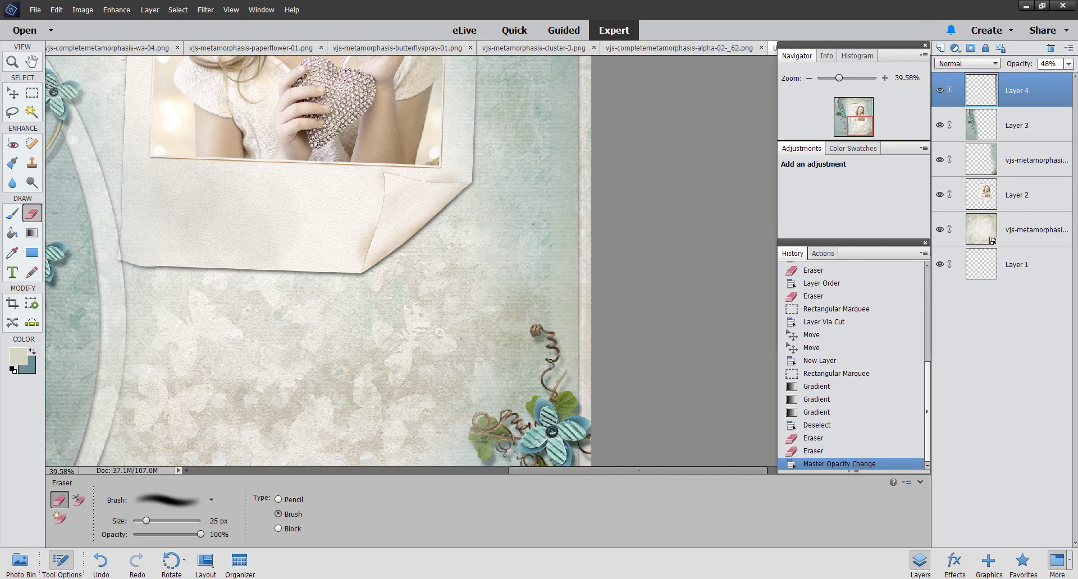
Step: Erase the gradient along the corner flower stem, then restore Layer 4 to 100% opacity
{"action": "left_click", "coordinate": [547, 371]}
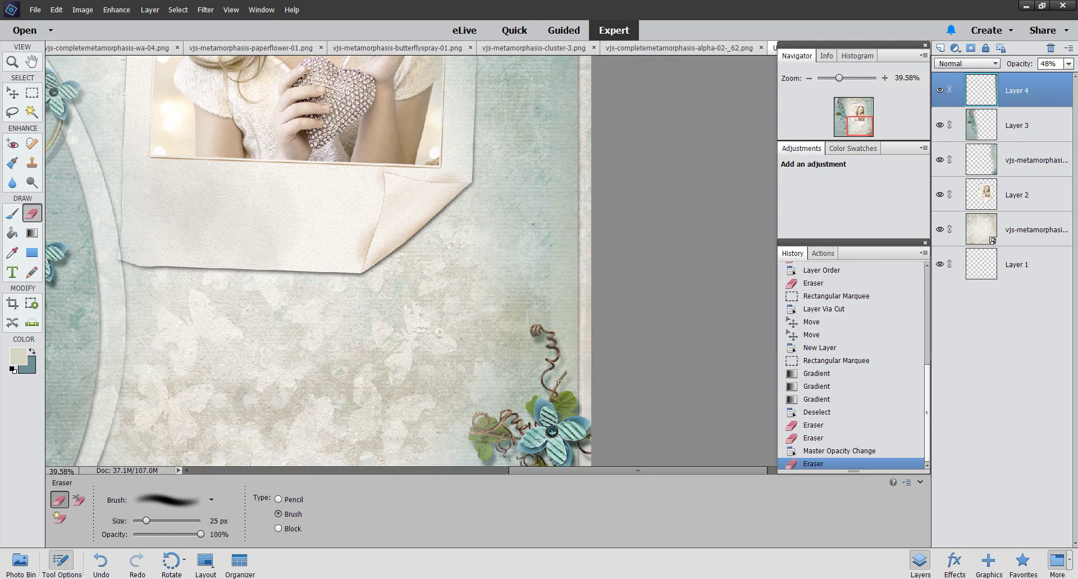
{"action": "left_click", "coordinate": [554, 396]}
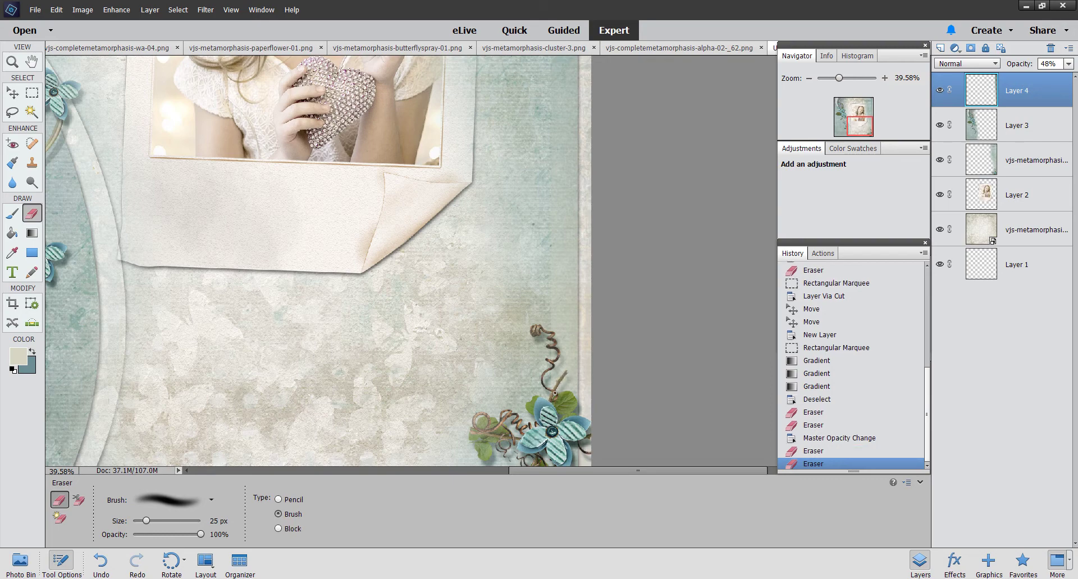
{"action": "left_click_drag", "start_coordinate": [550, 389], "coordinate": [544, 385]}
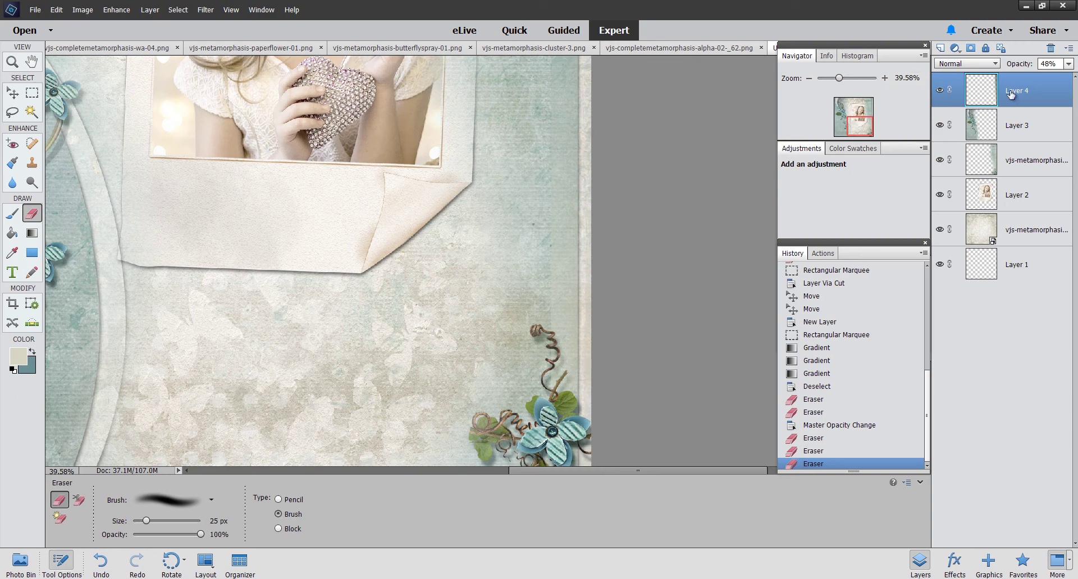
{"action": "left_click", "coordinate": [1069, 64]}
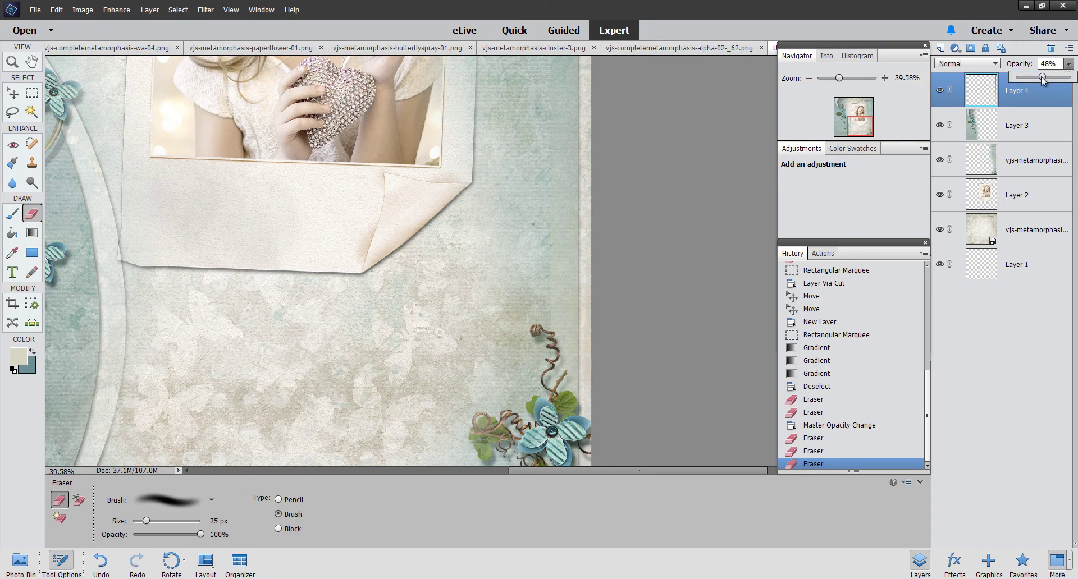
{"action": "left_click_drag", "start_coordinate": [1043, 77], "coordinate": [1073, 77]}
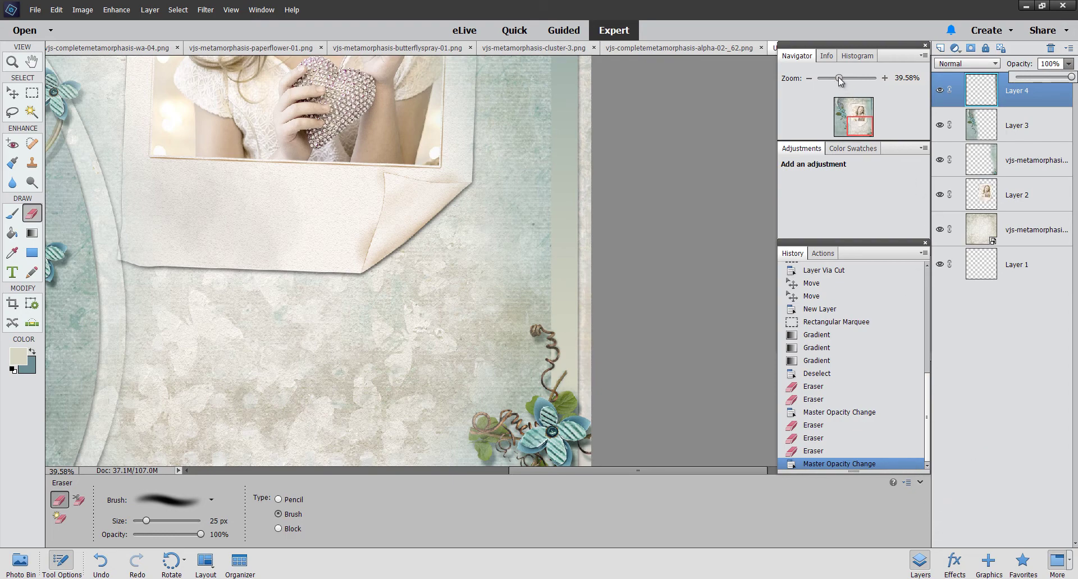
{"action": "left_click_drag", "start_coordinate": [841, 82], "coordinate": [830, 80]}
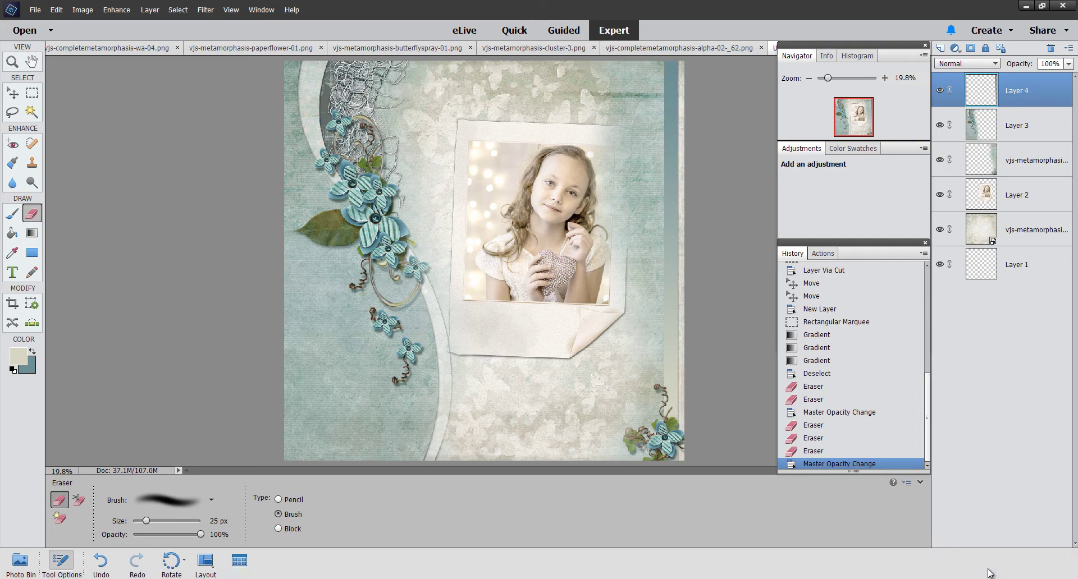
Step: Place the White Scalloped Ring frame from Graphics and move it to the lower left
{"action": "left_click", "coordinate": [990, 572]}
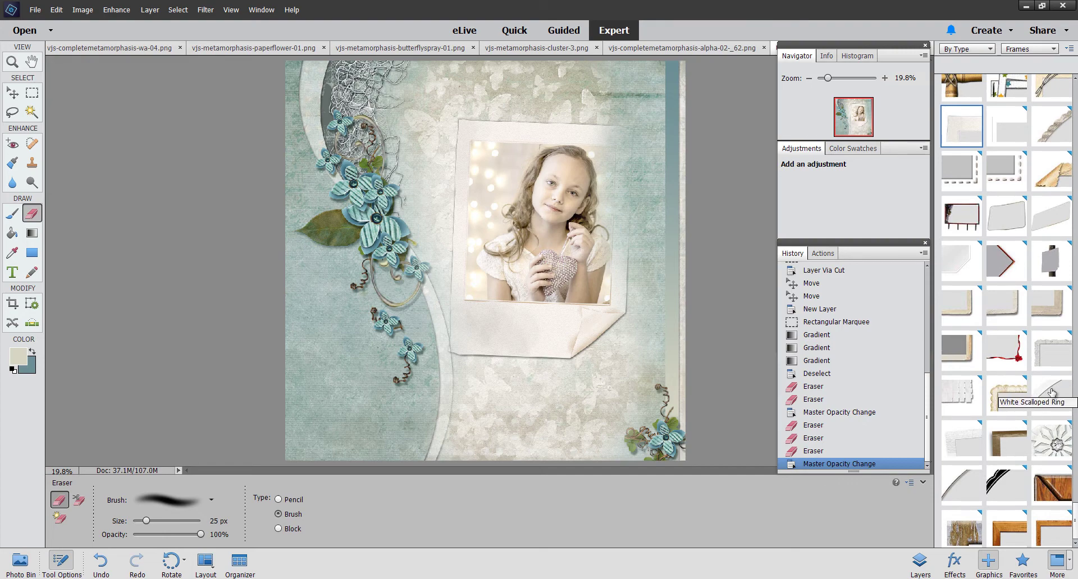
{"action": "left_click_drag", "start_coordinate": [1052, 392], "coordinate": [376, 315]}
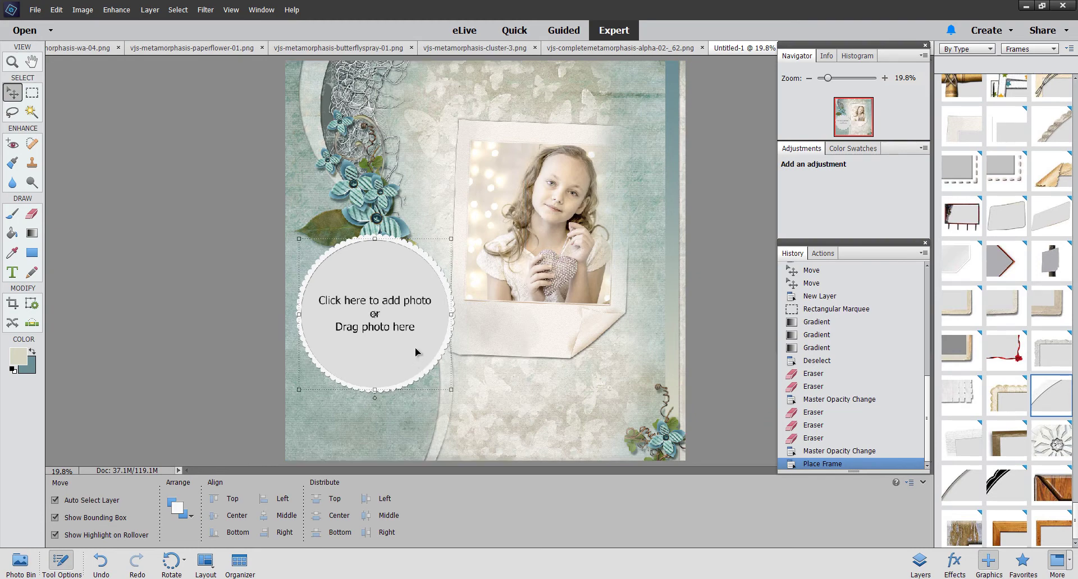
{"action": "left_click_drag", "start_coordinate": [416, 352], "coordinate": [438, 380]}
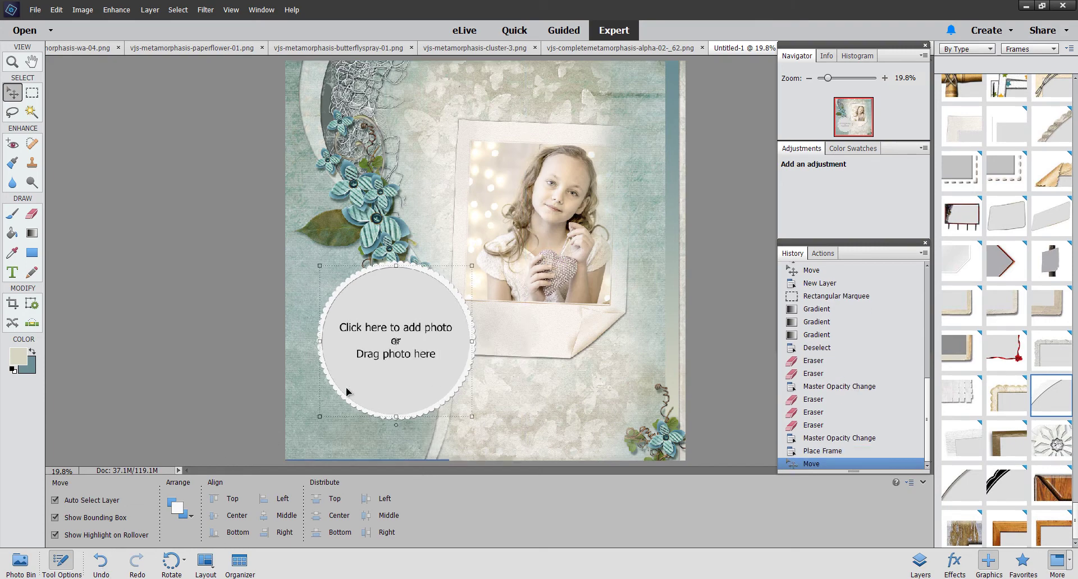
{"action": "left_click", "coordinate": [21, 562]}
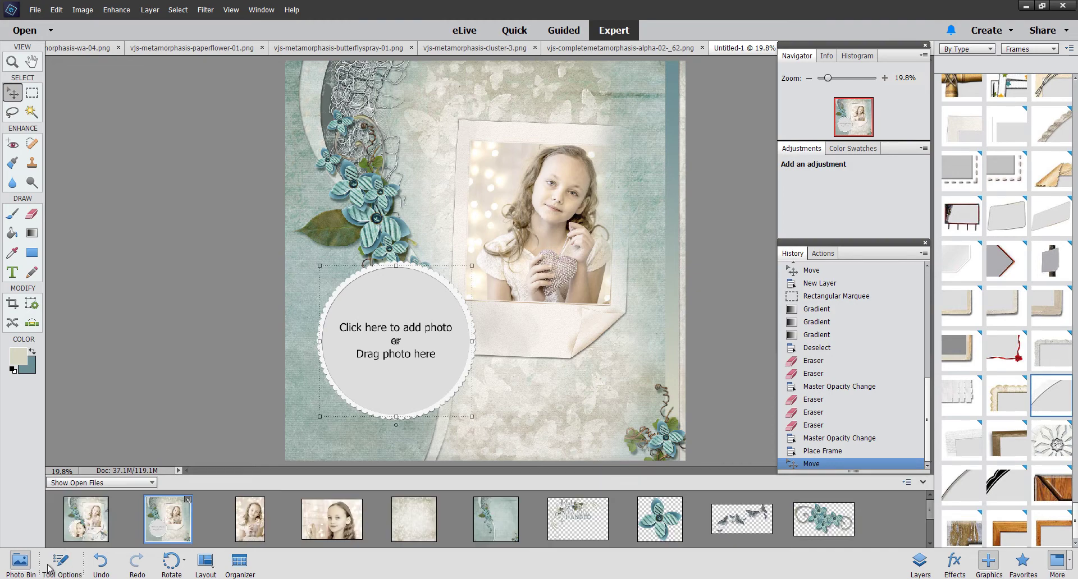
Step: Drop the girl's close-up photo into the scalloped circle frame with her face centred
{"action": "left_click", "coordinate": [335, 527]}
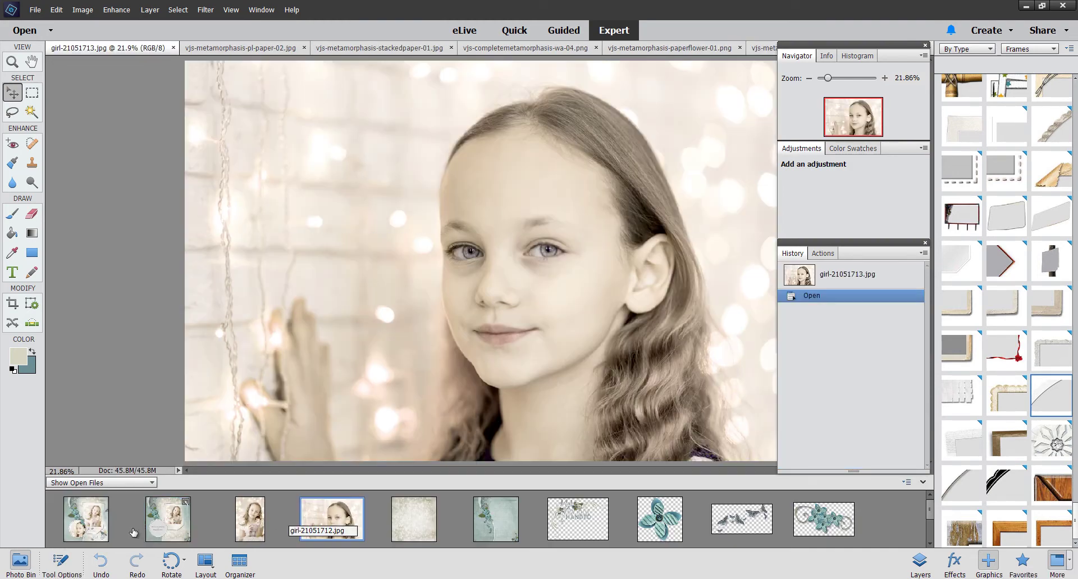
{"action": "left_click", "coordinate": [172, 527]}
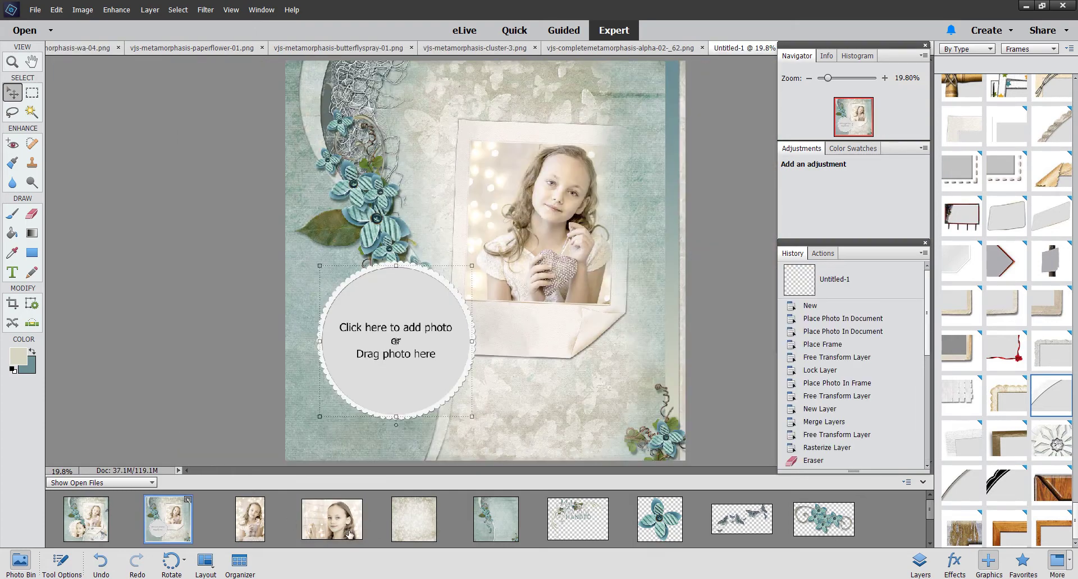
{"action": "left_click_drag", "start_coordinate": [348, 533], "coordinate": [412, 341]}
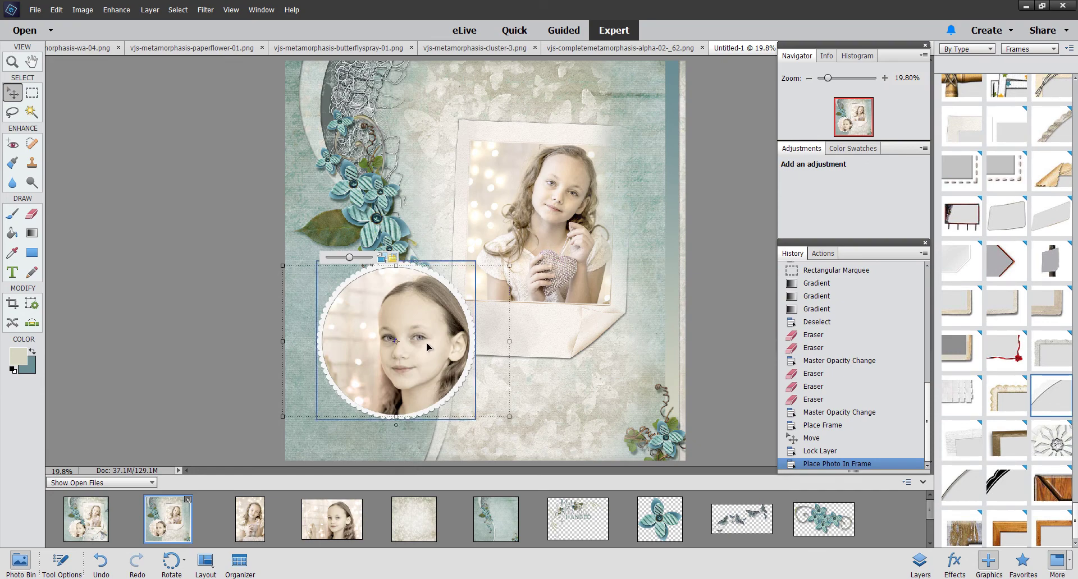
{"action": "mouse_move", "coordinate": [426, 376]}
{"action": "left_mouse_down"}
{"action": "mouse_move", "coordinate": [412, 365]}
{"action": "mouse_move", "coordinate": [427, 375]}
{"action": "left_mouse_up"}
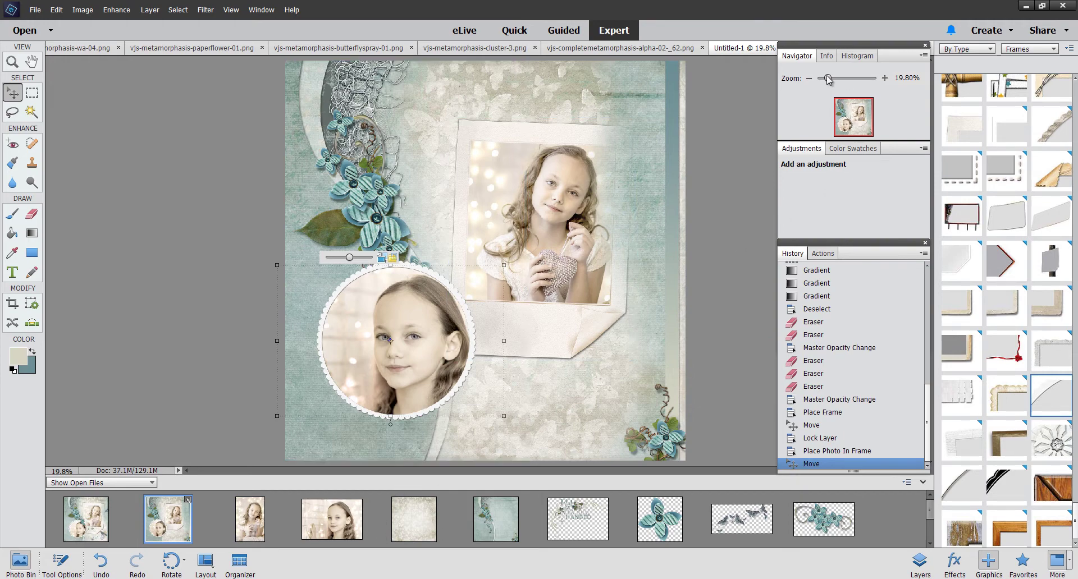
{"action": "left_click_drag", "start_coordinate": [828, 79], "coordinate": [833, 79]}
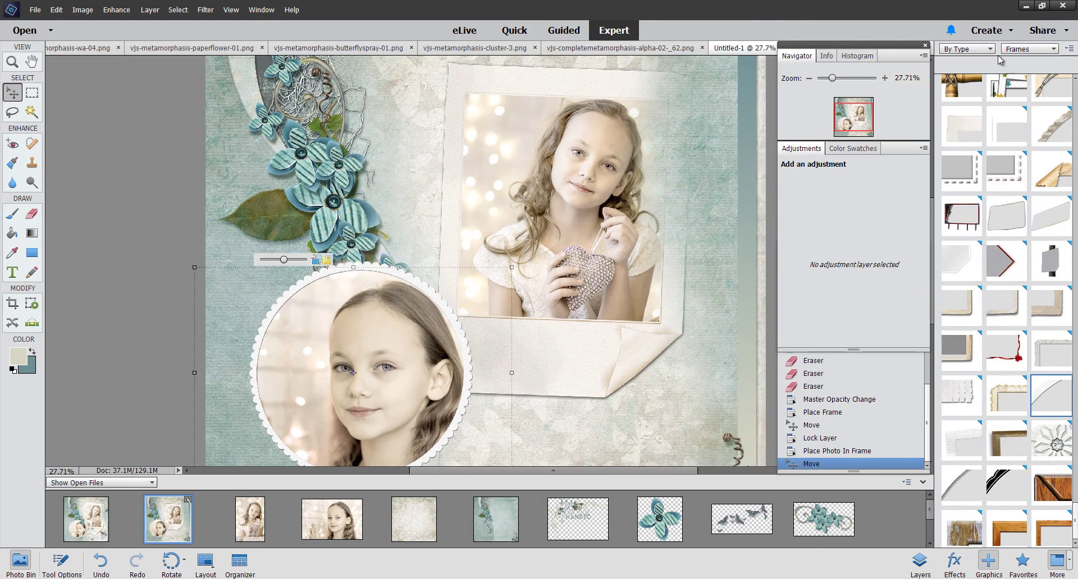
{"action": "left_click_drag", "start_coordinate": [858, 115], "coordinate": [858, 116]}
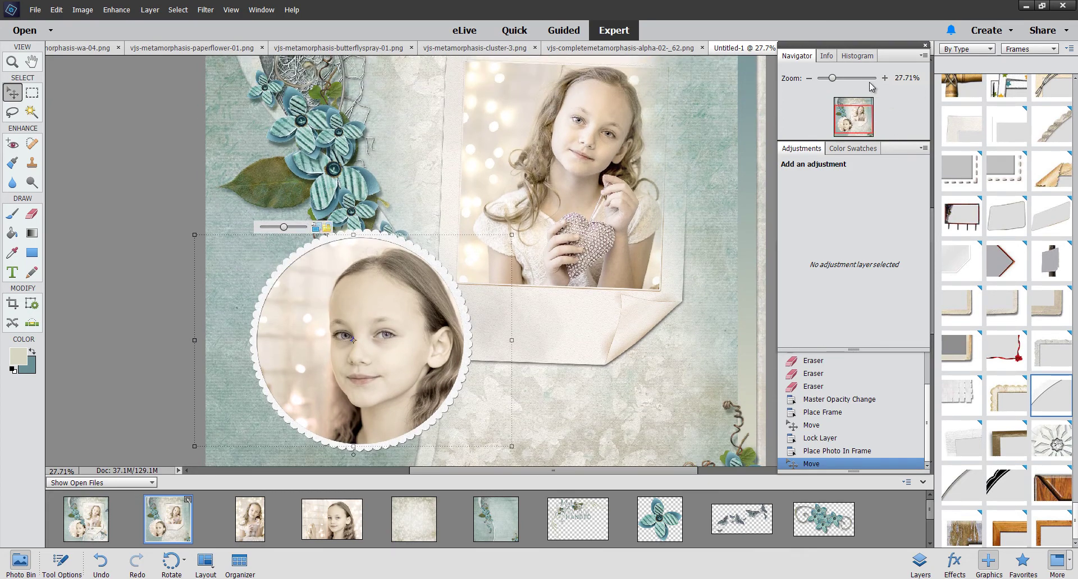
{"action": "left_click_drag", "start_coordinate": [834, 79], "coordinate": [833, 83]}
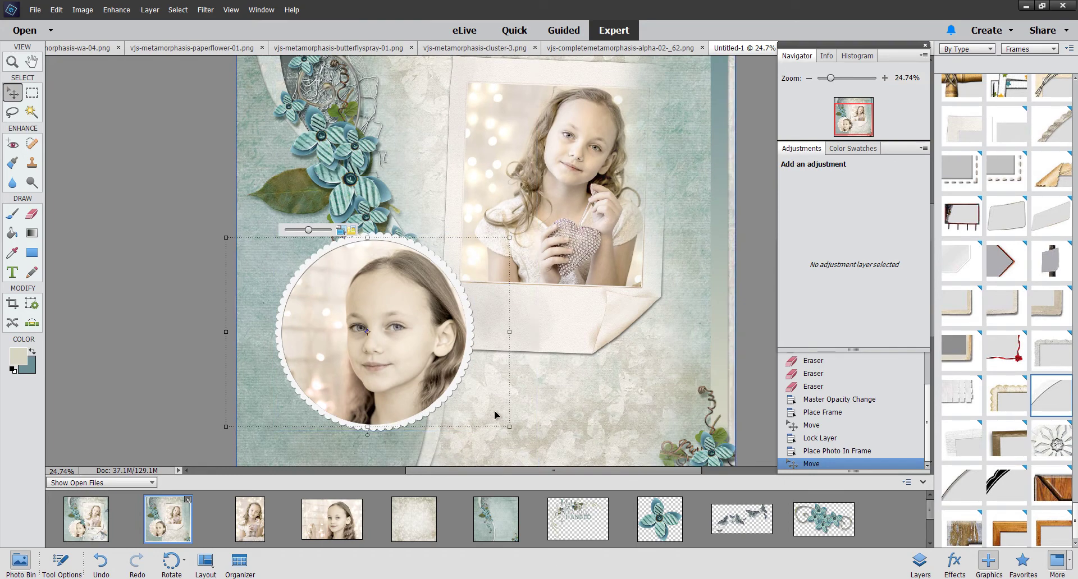
{"action": "left_click", "coordinate": [400, 439]}
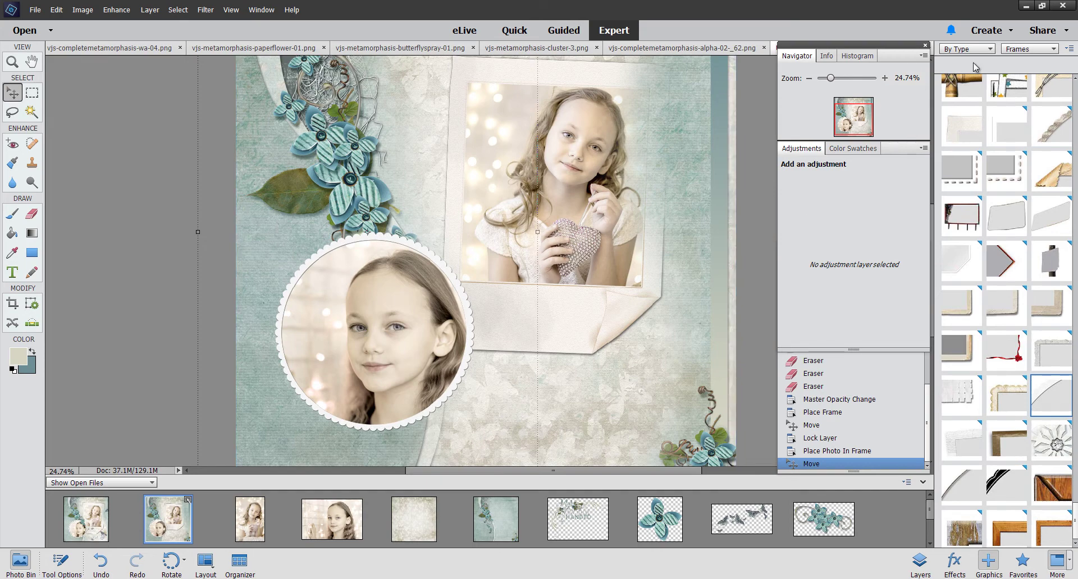
{"action": "left_click_drag", "start_coordinate": [830, 78], "coordinate": [827, 78]}
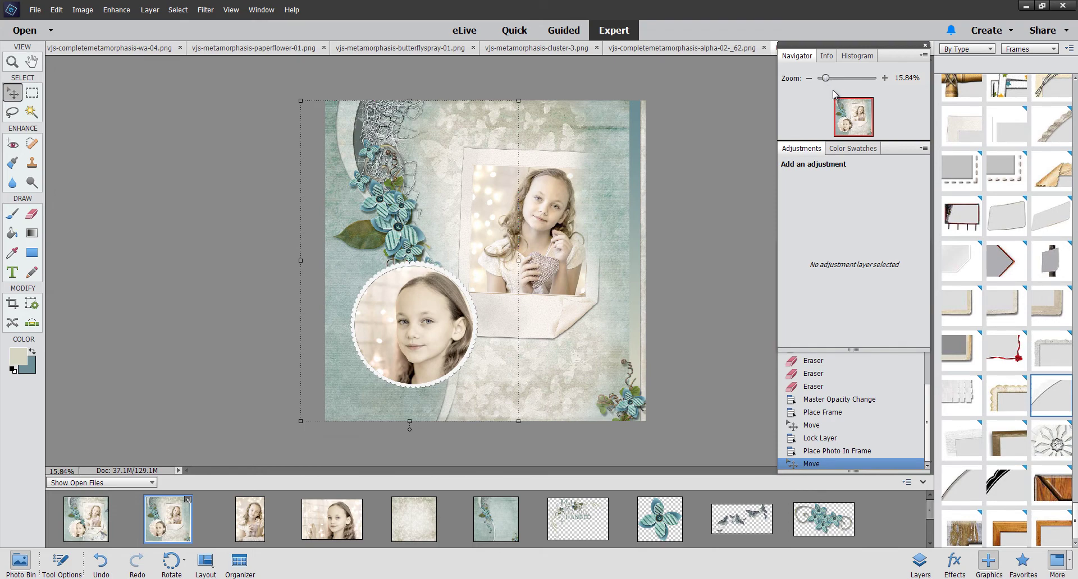
Step: Shrink the scalloped circle frame slightly and nudge it right and down
{"action": "left_click", "coordinate": [921, 561]}
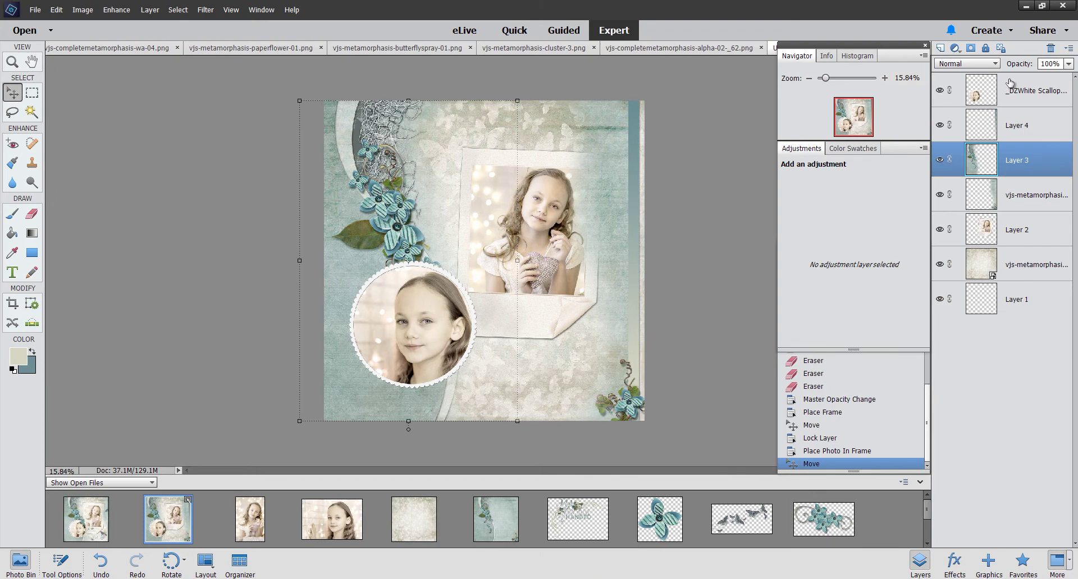
{"action": "left_click", "coordinate": [462, 354]}
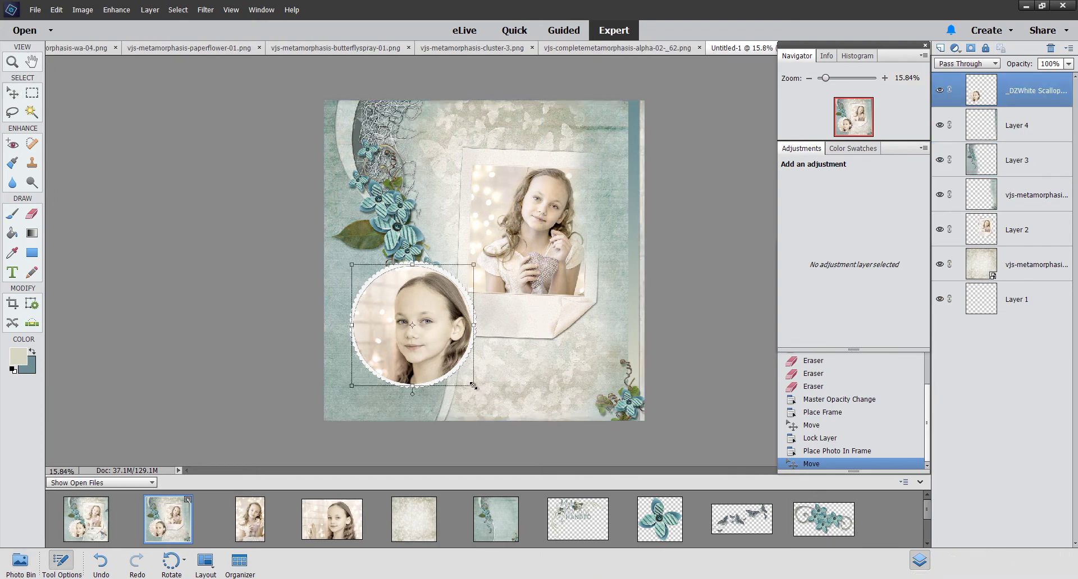
{"action": "left_click_drag", "start_coordinate": [473, 386], "coordinate": [461, 375]}
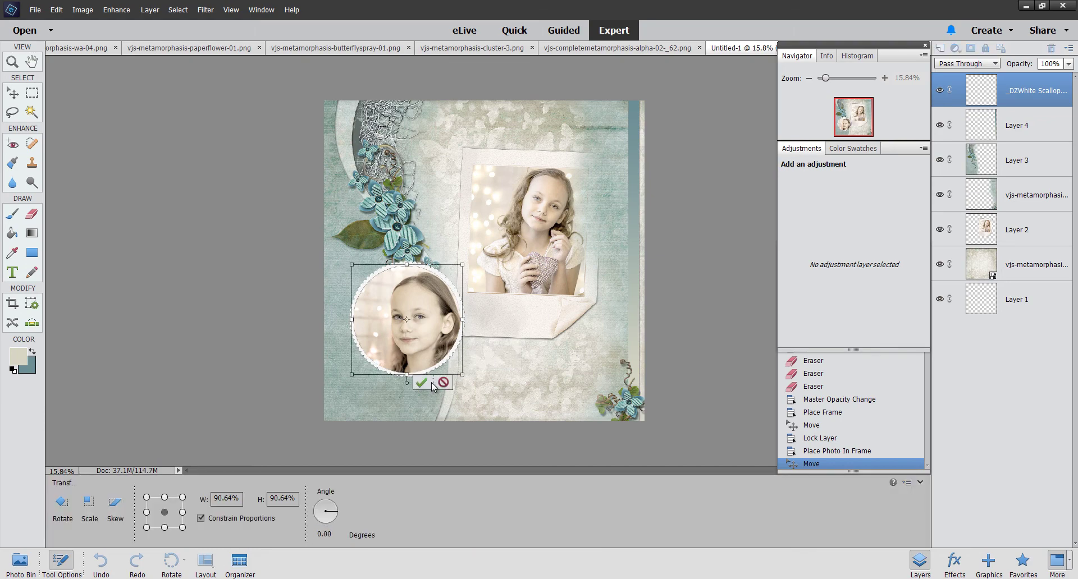
{"action": "left_click", "coordinate": [421, 383]}
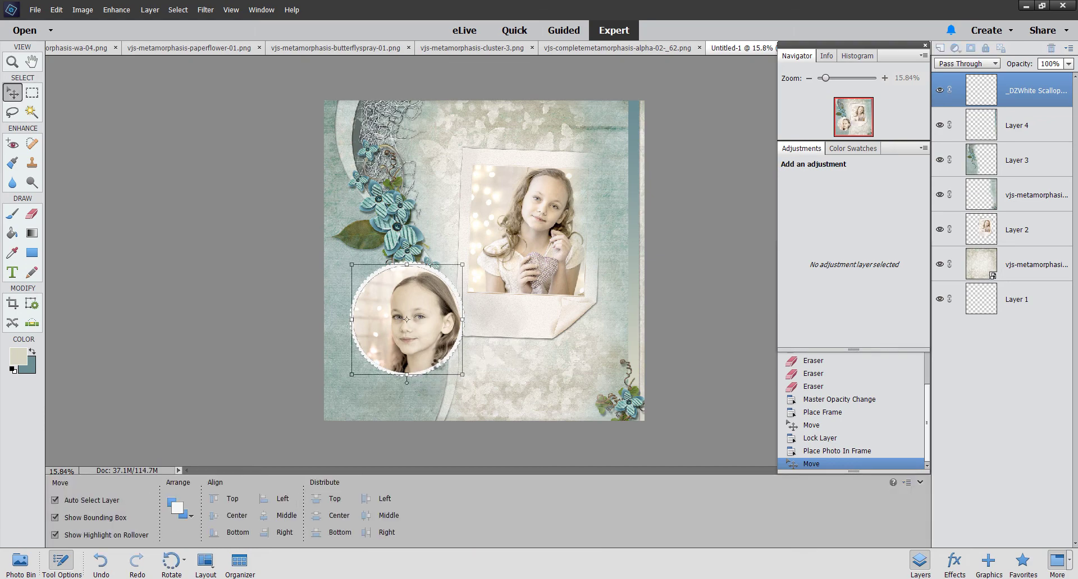
{"action": "left_click_drag", "start_coordinate": [438, 361], "coordinate": [453, 372]}
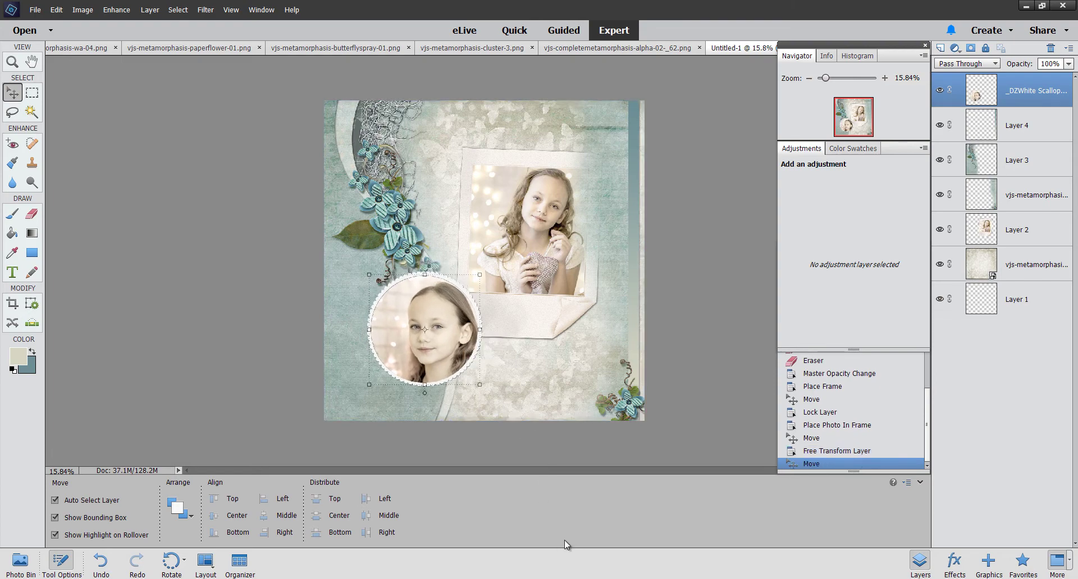
{"action": "left_click", "coordinate": [21, 561]}
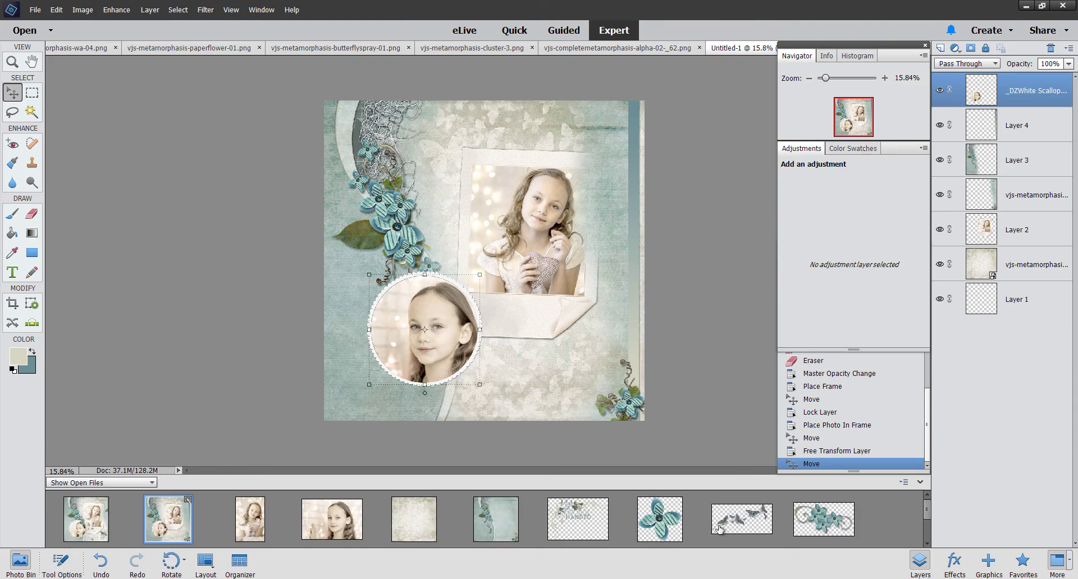
{"action": "left_click", "coordinate": [828, 523]}
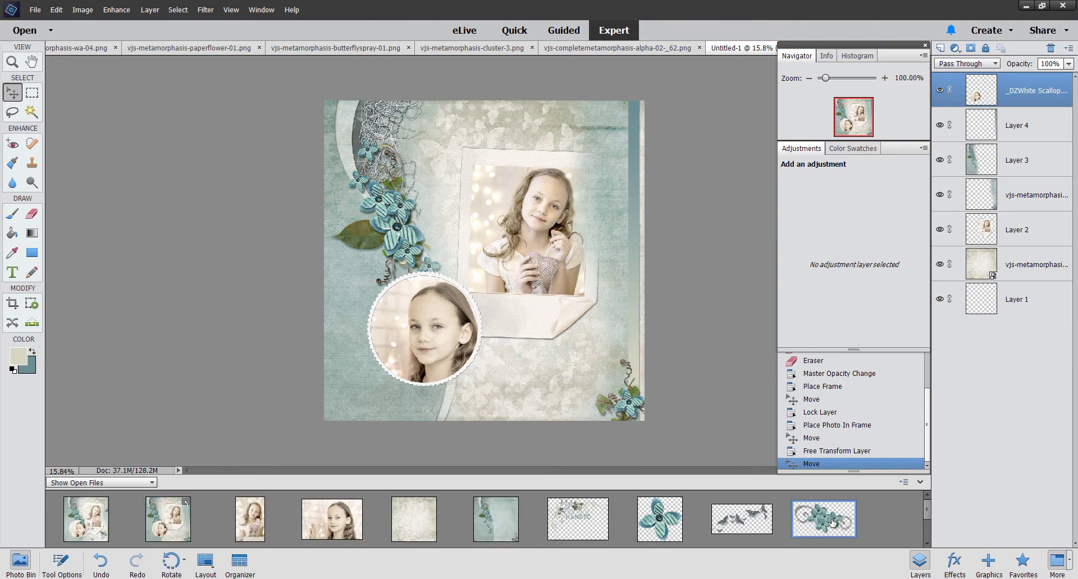
Step: Drag the swirl flower cluster onto the page, then undo it via History when it lands in the frame
{"action": "left_click", "coordinate": [168, 525]}
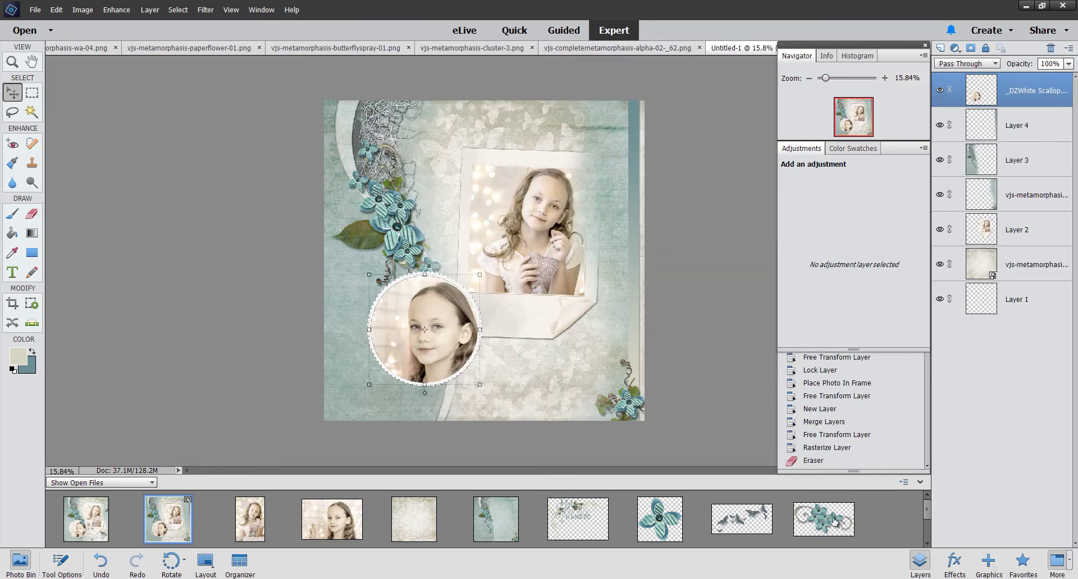
{"action": "left_click_drag", "start_coordinate": [834, 522], "coordinate": [470, 293]}
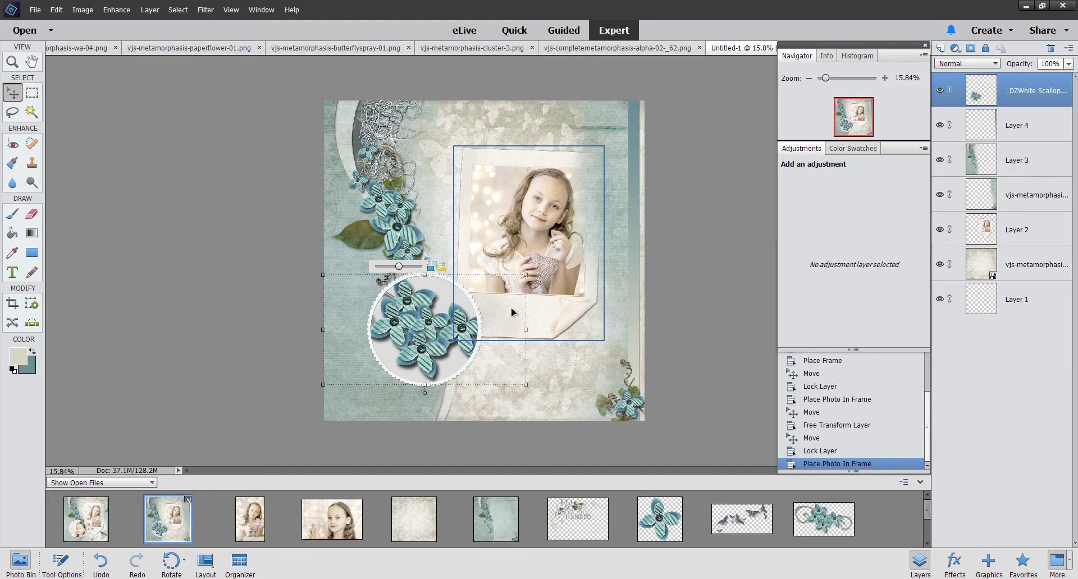
{"action": "left_click", "coordinate": [826, 451]}
{"action": "left_click", "coordinate": [823, 438]}
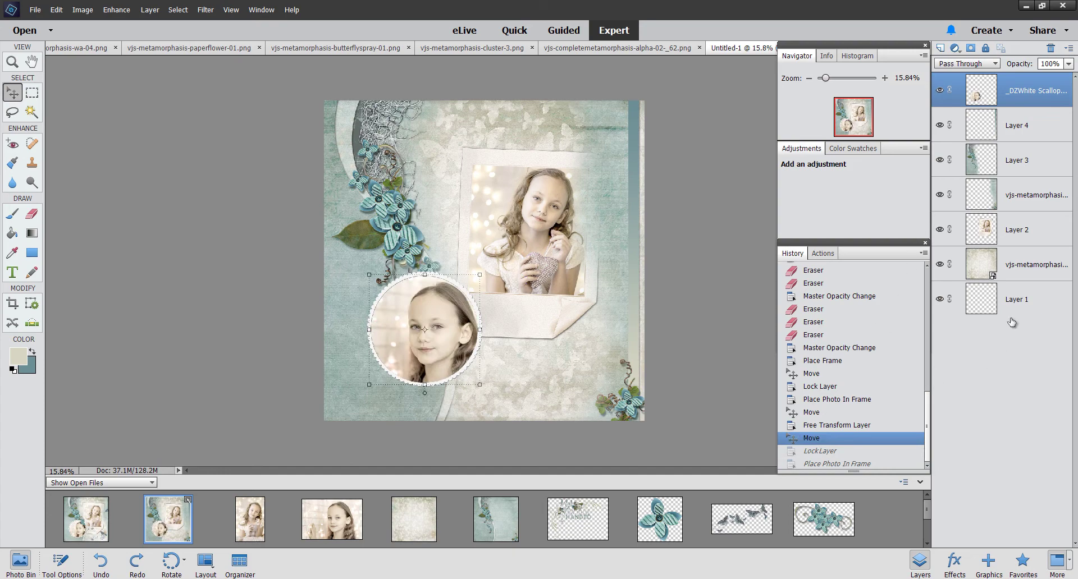
Step: Merge a new empty layer with the circle frame layer into ordinary Layer 5
{"action": "left_click", "coordinate": [941, 50]}
{"action": "left_click", "coordinate": [1026, 123], "text": "ctrl"}
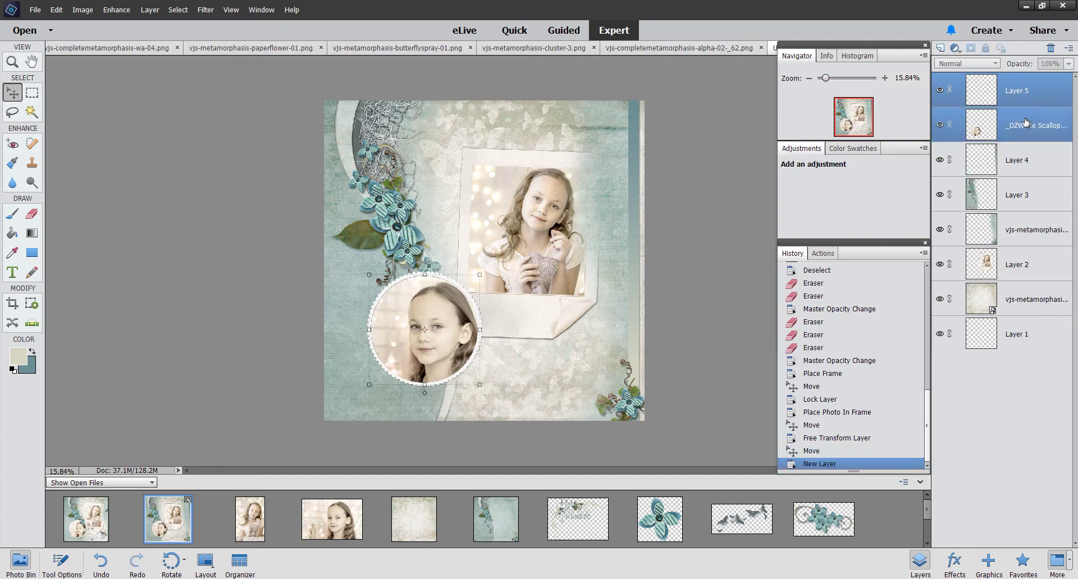
{"action": "right_click", "coordinate": [1014, 123]}
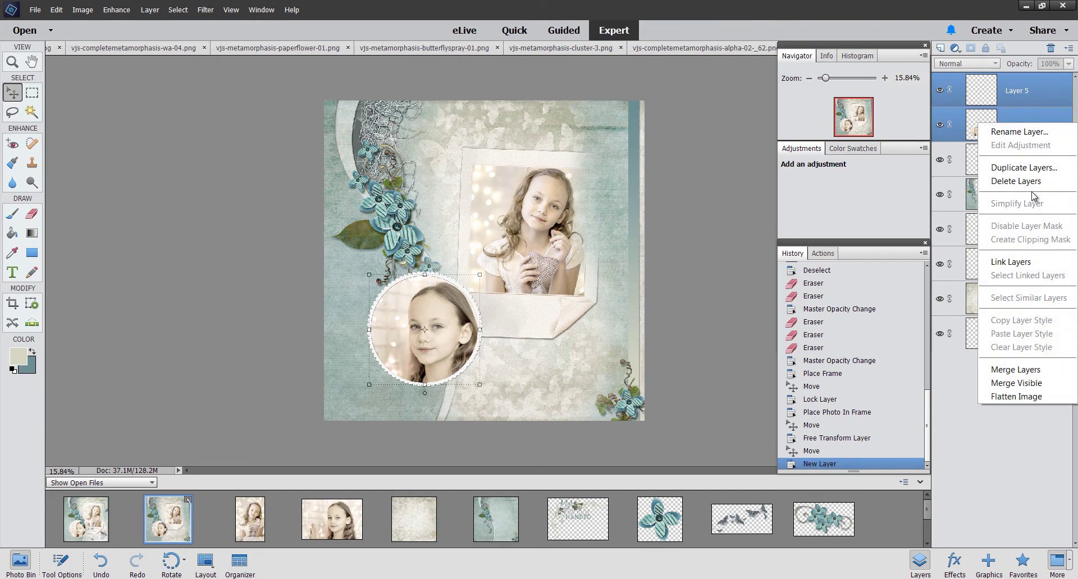
{"action": "left_click", "coordinate": [1027, 372]}
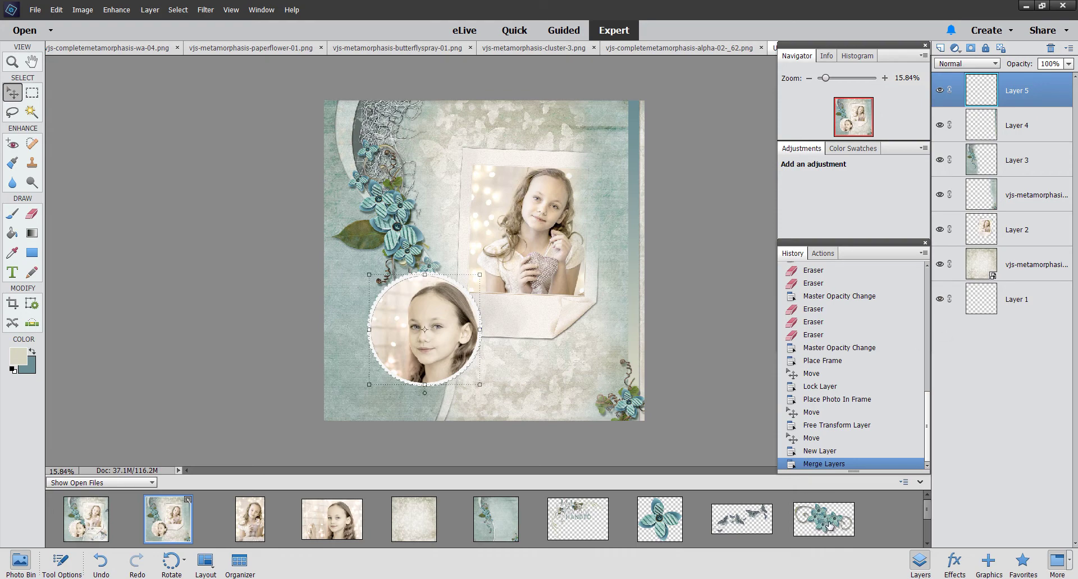
Step: Place the blue swirl flower cluster on the circle frame's upper right, rotated about 40°
{"action": "left_click_drag", "start_coordinate": [824, 520], "coordinate": [513, 391]}
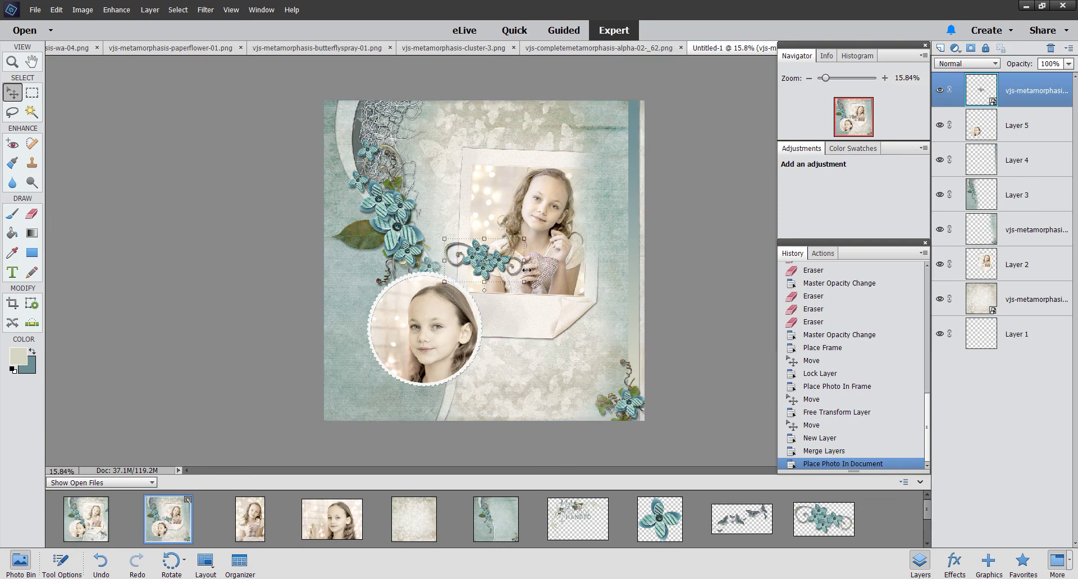
{"action": "left_click_drag", "start_coordinate": [528, 285], "coordinate": [467, 308]}
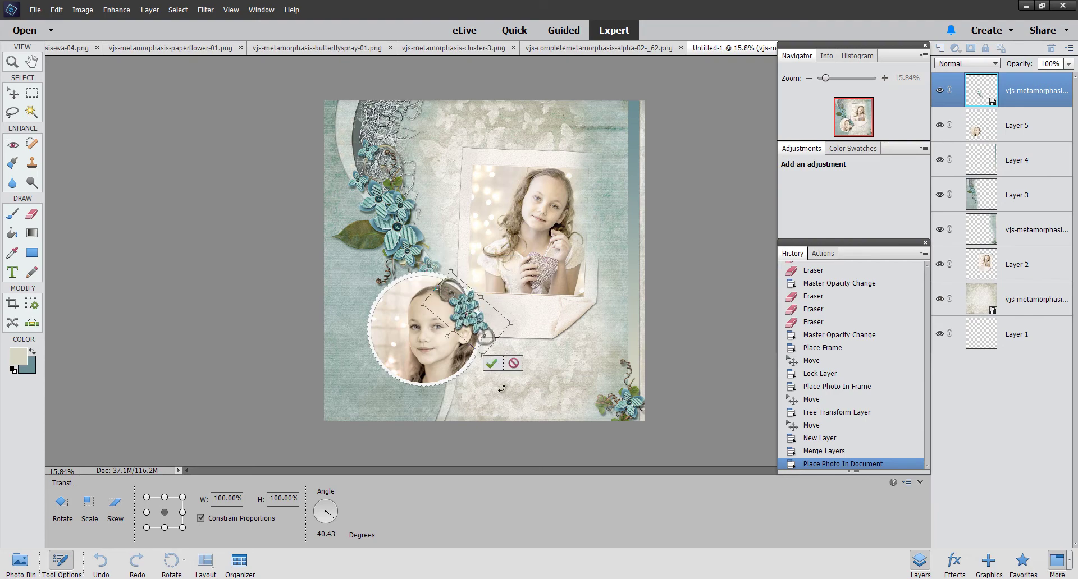
{"action": "left_click", "coordinate": [491, 365]}
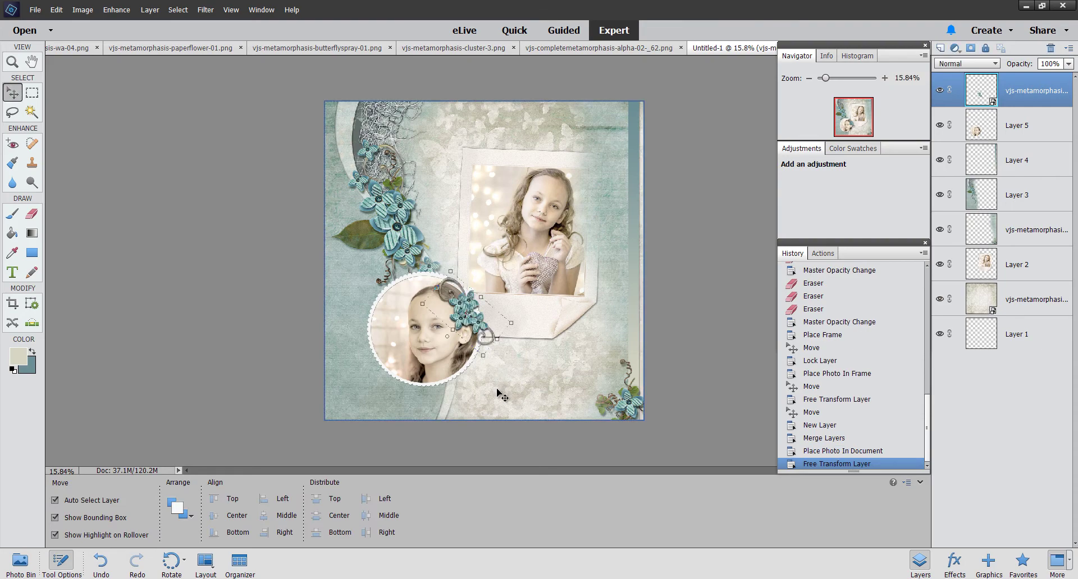
{"action": "left_click", "coordinate": [20, 561]}
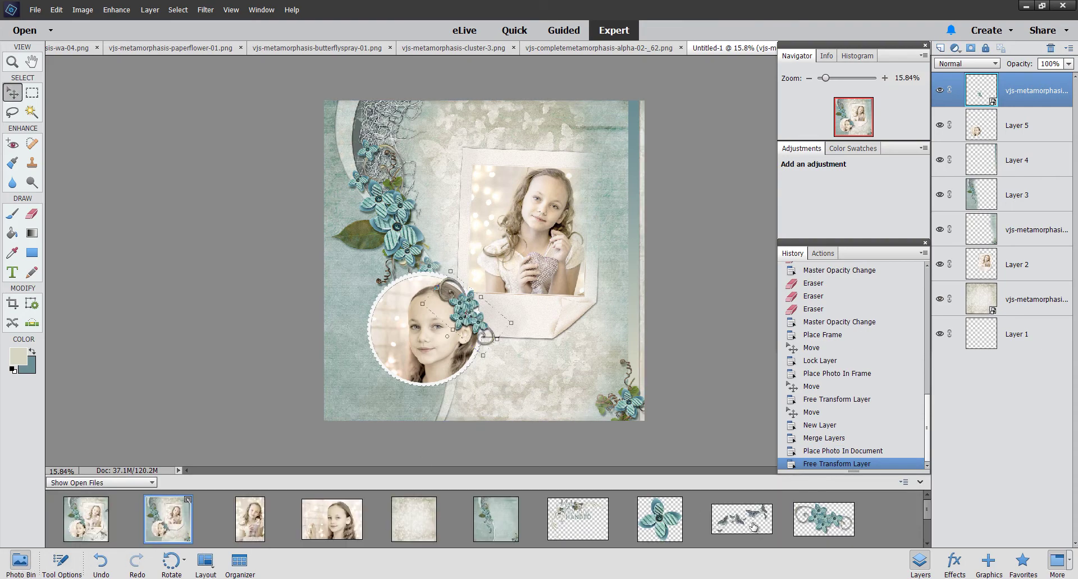
Step: Start a text layer below the circle photo in Sleeplesson Font Regular, 72 pt
{"action": "left_click", "coordinate": [493, 392]}
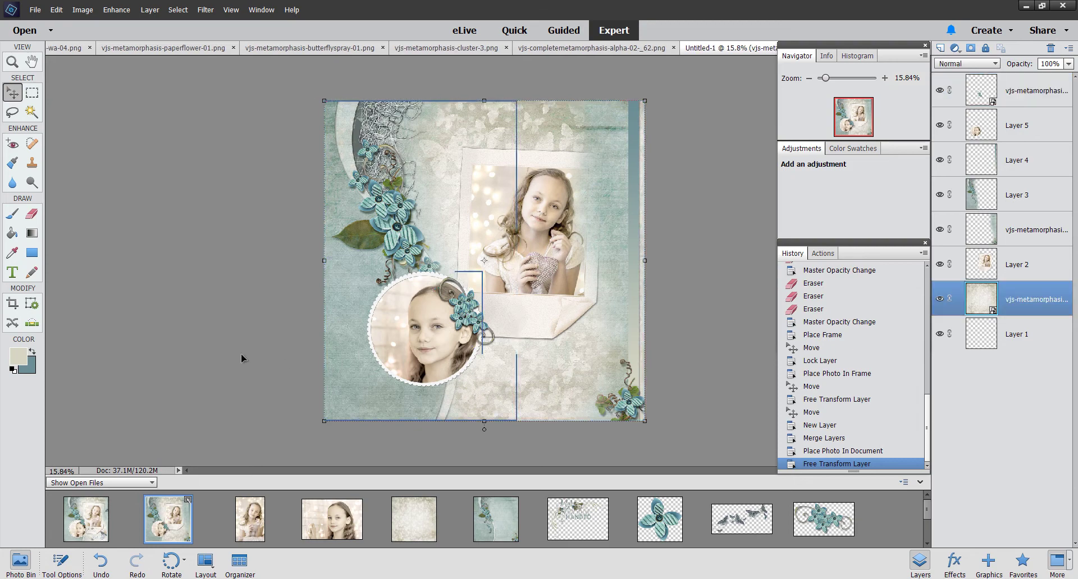
{"action": "left_click", "coordinate": [12, 271]}
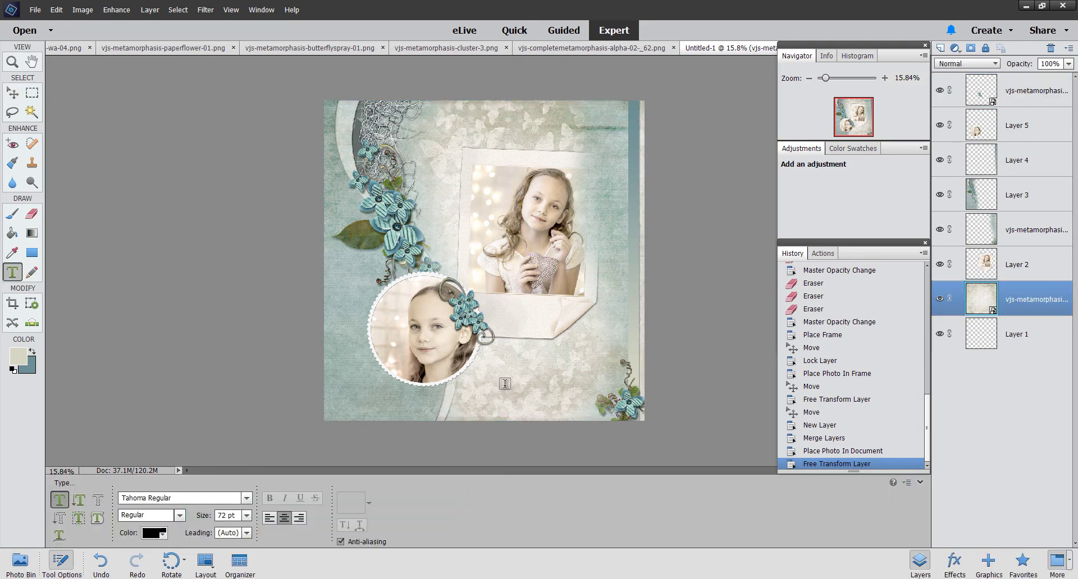
{"action": "left_click", "coordinate": [502, 395]}
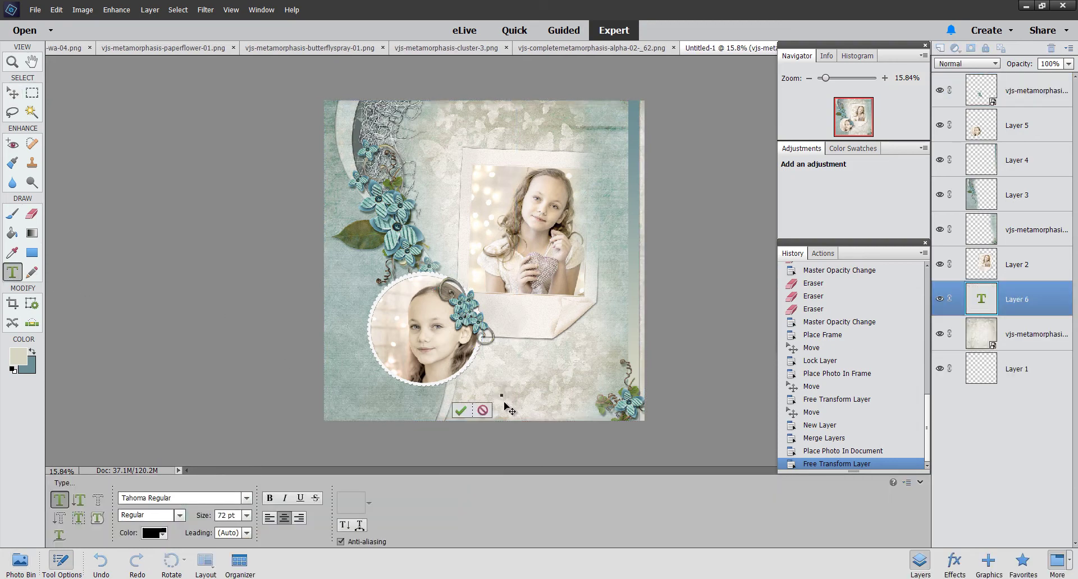
{"action": "left_click", "coordinate": [246, 498]}
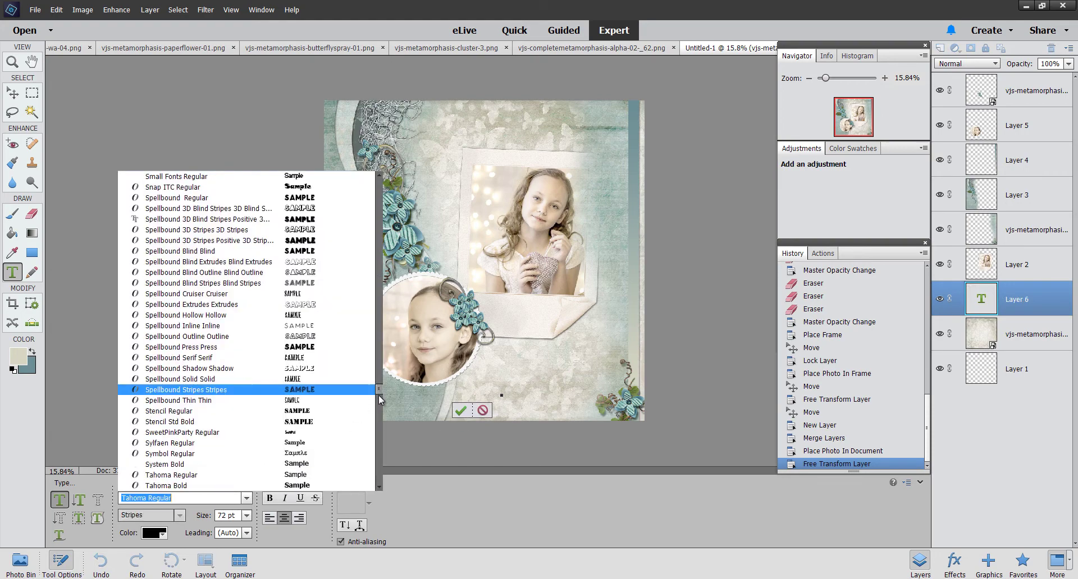
{"action": "scroll", "coordinate": [377, 387], "scroll_direction": "up", "scroll_amount": 3}
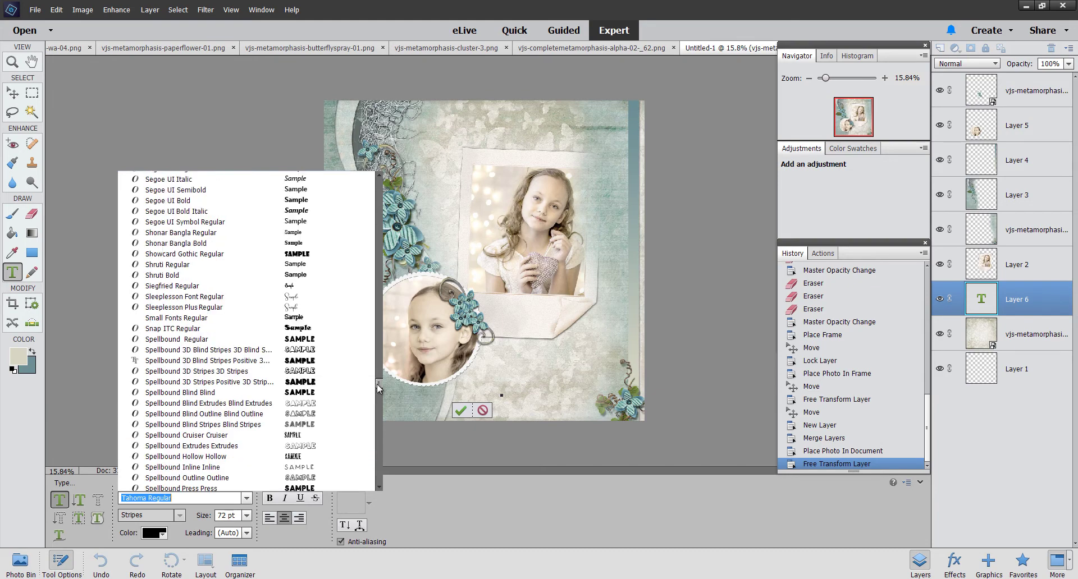
{"action": "left_click", "coordinate": [295, 298]}
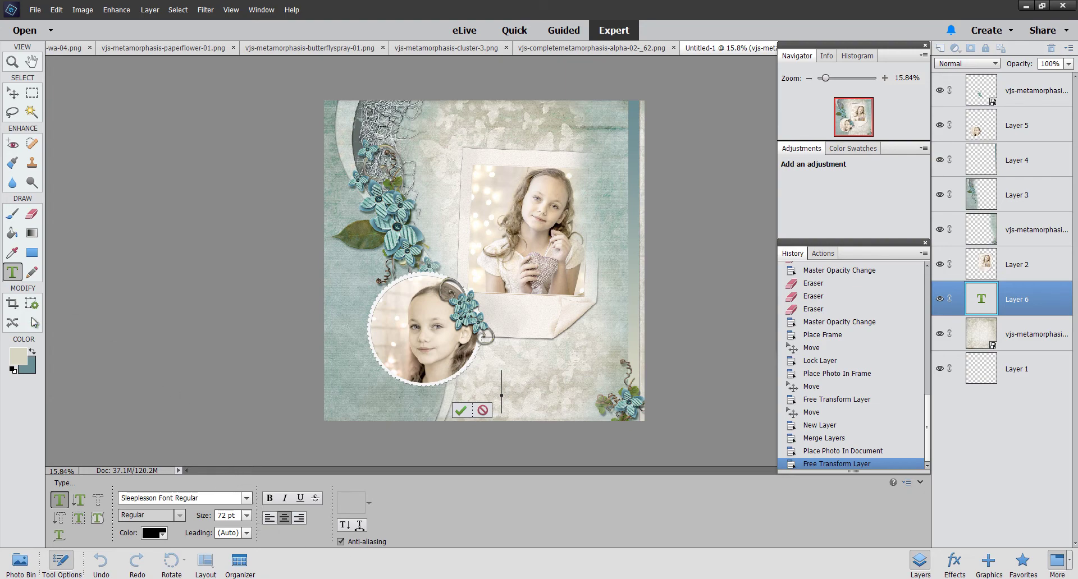
Step: Sample a dark blue from the flowers as the text colour
{"action": "left_click", "coordinate": [18, 360]}
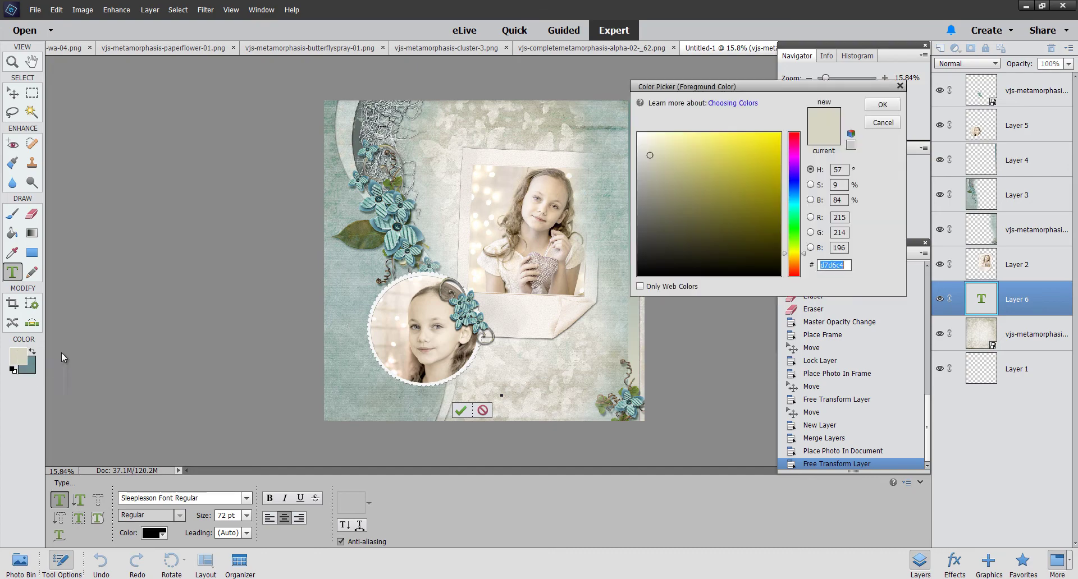
{"action": "left_click", "coordinate": [461, 295]}
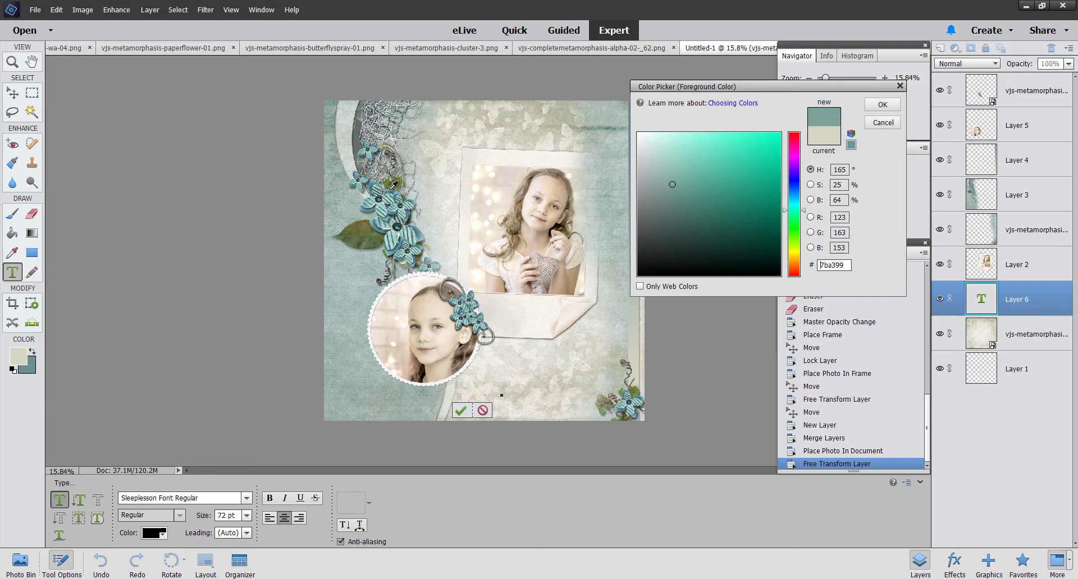
{"action": "left_click", "coordinate": [394, 185]}
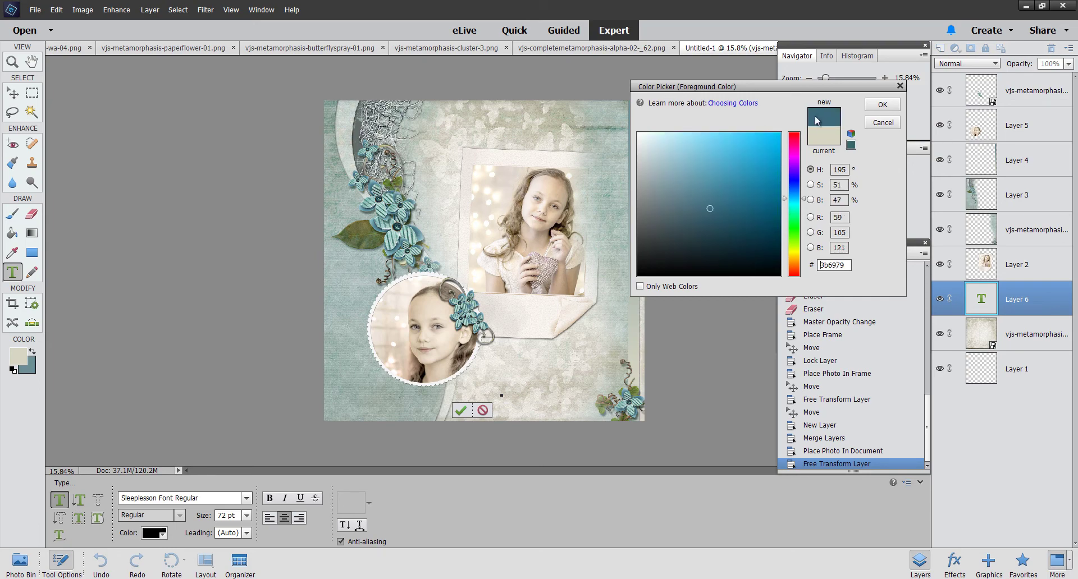
{"action": "left_click", "coordinate": [882, 104]}
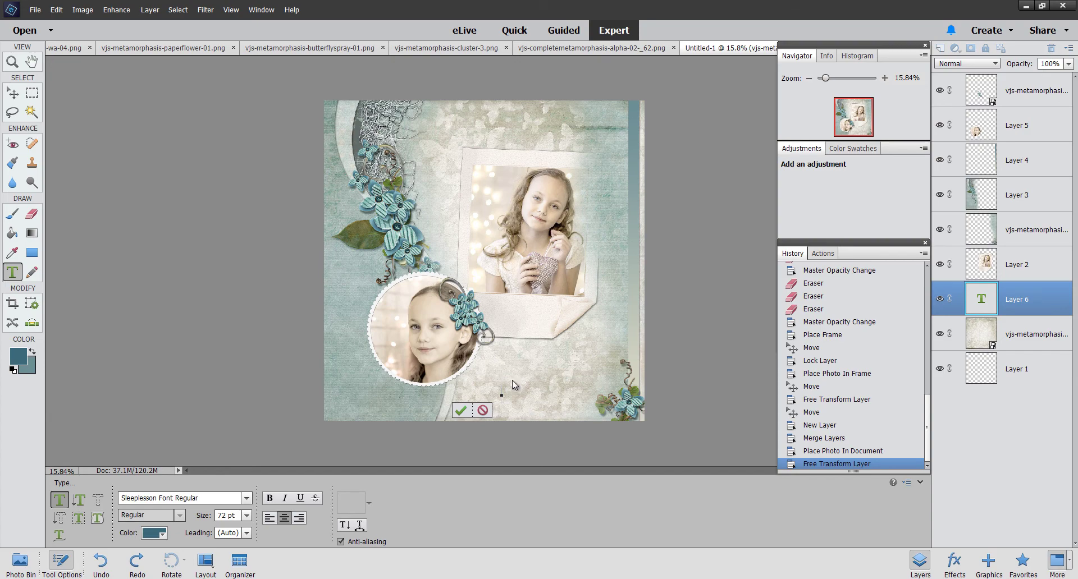
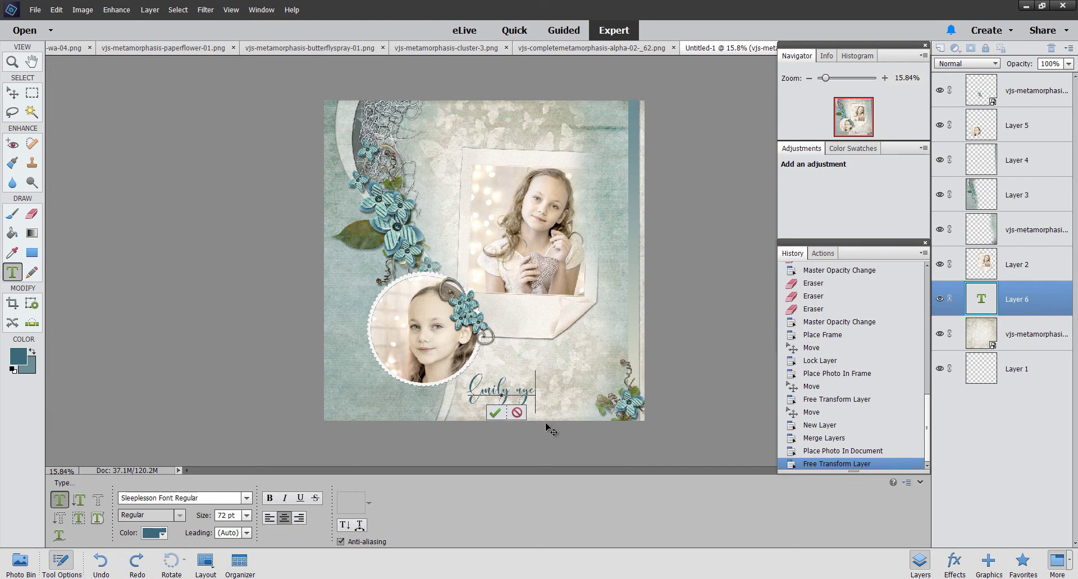
Step: Type the script caption with the girl's name and 'age', move it right, and commit it
{"action": "left_click_drag", "start_coordinate": [549, 426], "coordinate": [600, 425]}
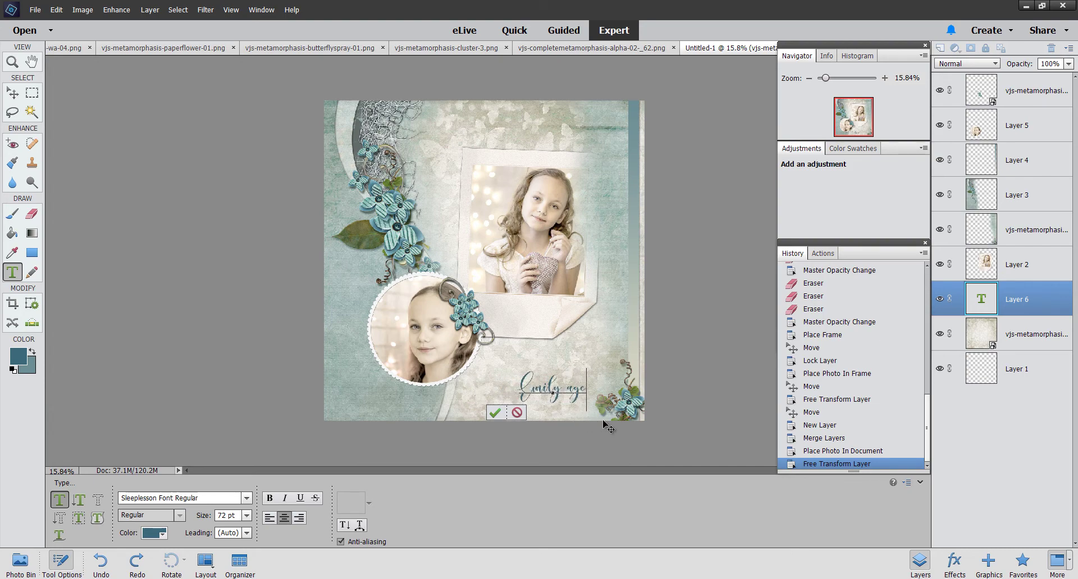
{"action": "key", "text": "ctrl+Return"}
{"action": "key", "text": "v"}
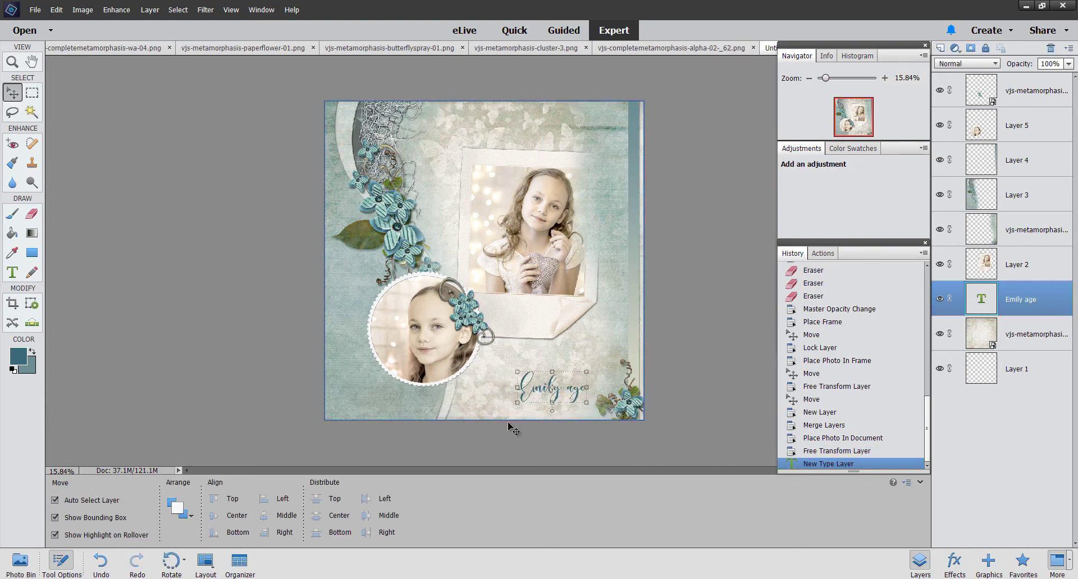
{"action": "left_click", "coordinate": [497, 419]}
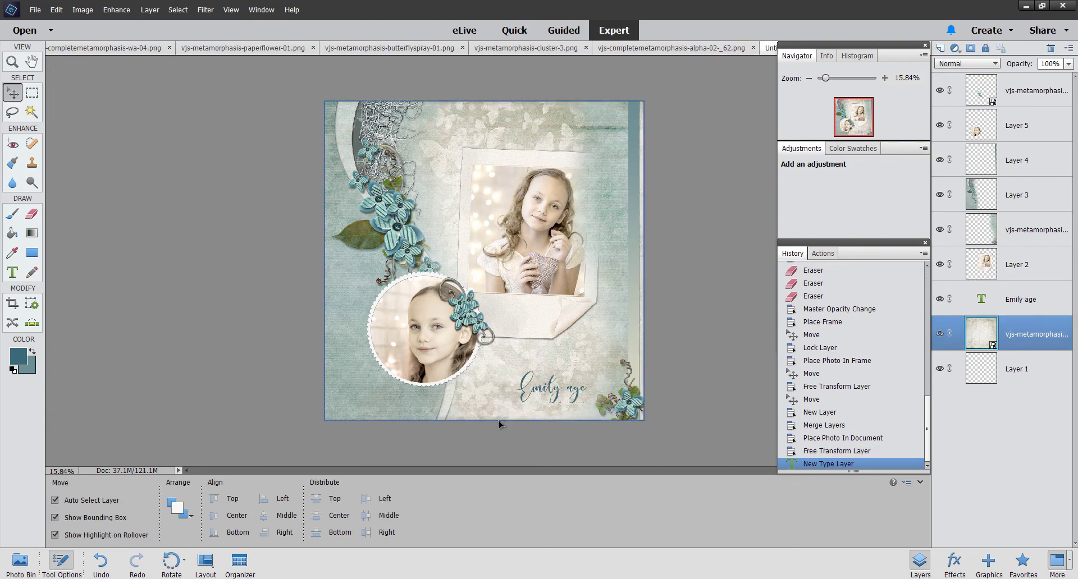
Step: Place the alphabet numeral 9 from the Photo Bin beside the caption at lower right
{"action": "left_click", "coordinate": [29, 570]}
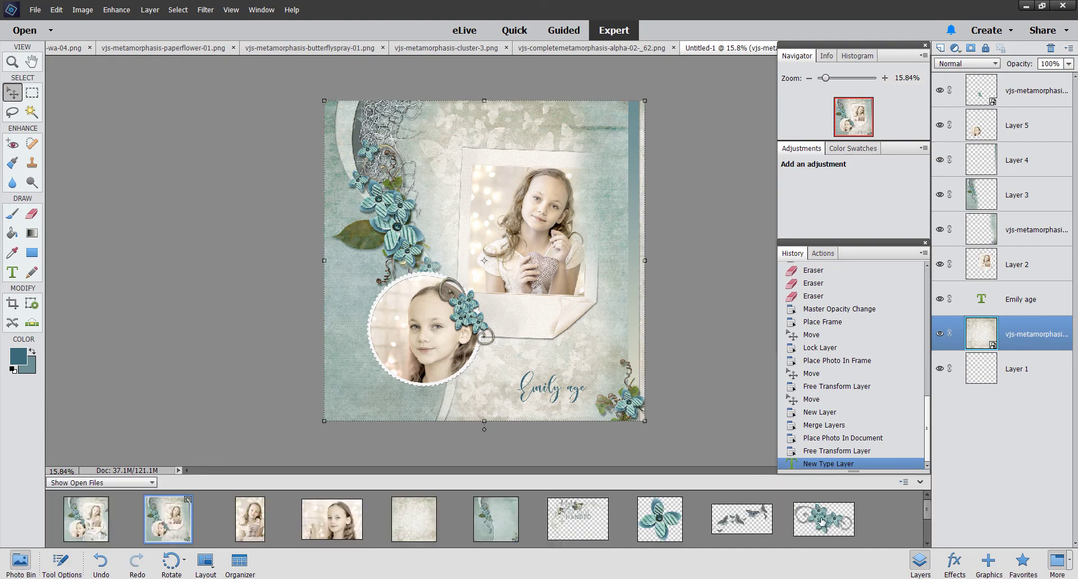
{"action": "left_click_drag", "start_coordinate": [929, 504], "coordinate": [919, 533]}
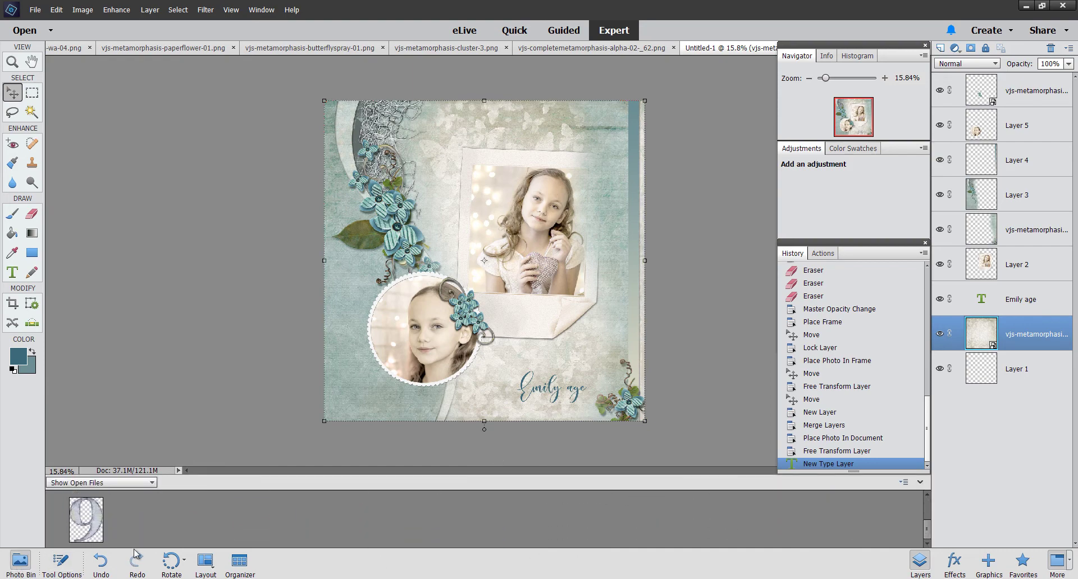
{"action": "left_click_drag", "start_coordinate": [88, 533], "coordinate": [588, 407]}
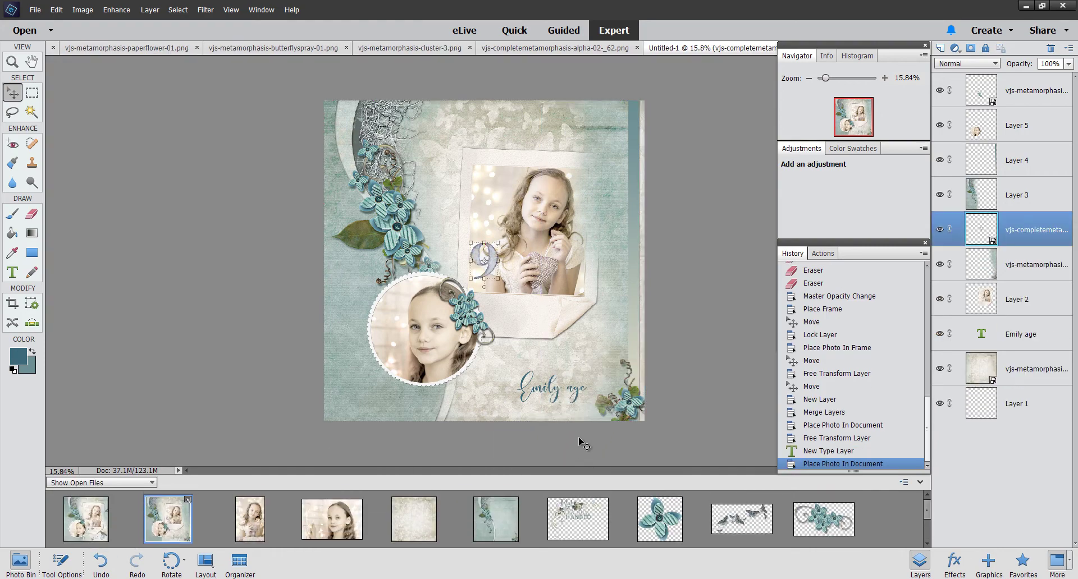
{"action": "left_click_drag", "start_coordinate": [493, 253], "coordinate": [616, 375]}
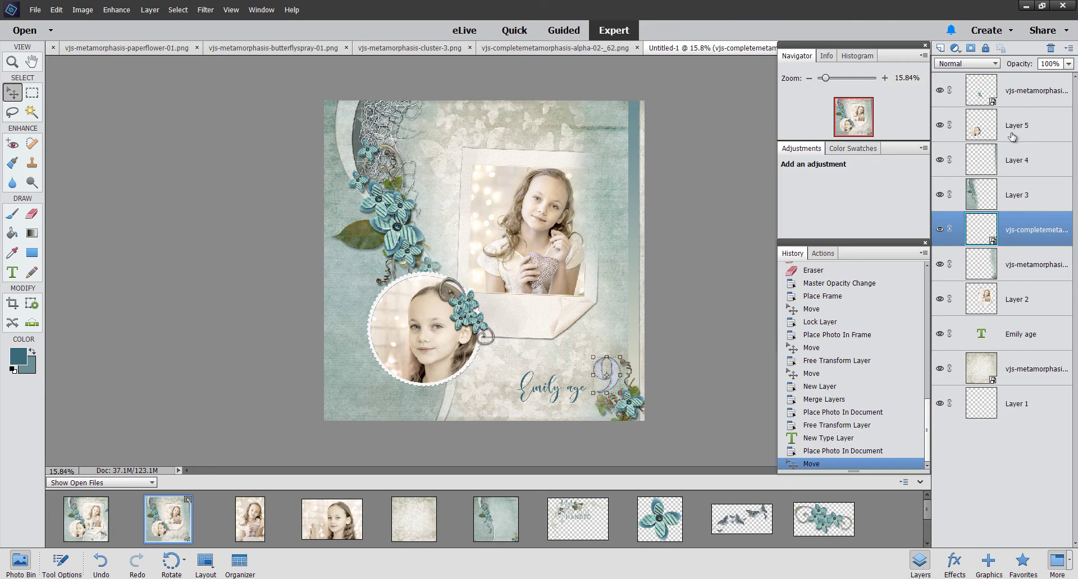
Step: Nudge the Emily age caption layer slightly to line up with the 9
{"action": "left_click", "coordinate": [1022, 99]}
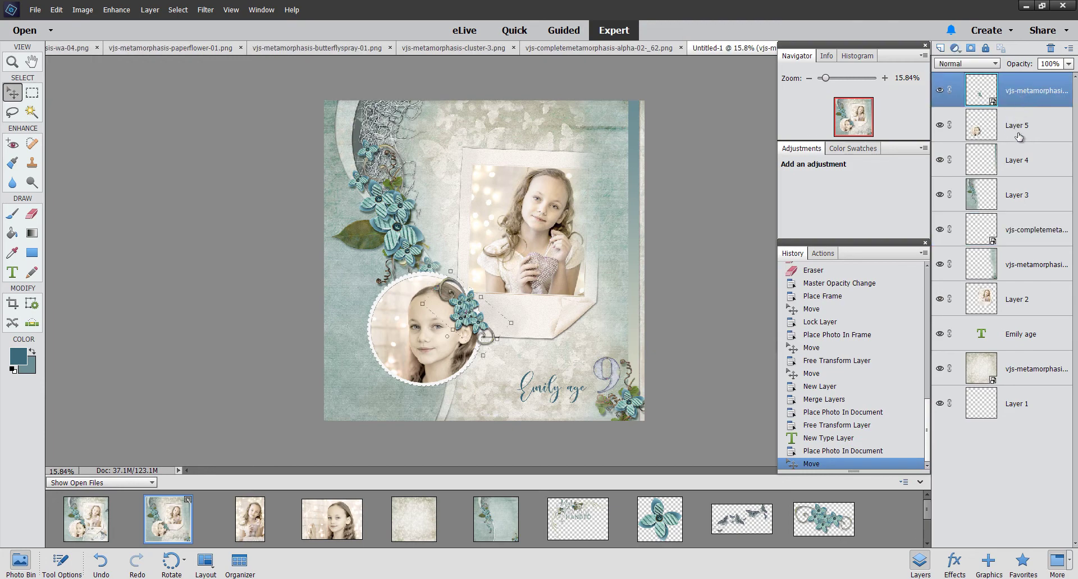
{"action": "left_click", "coordinate": [1008, 336]}
{"action": "left_click_drag", "start_coordinate": [526, 396], "coordinate": [537, 399]}
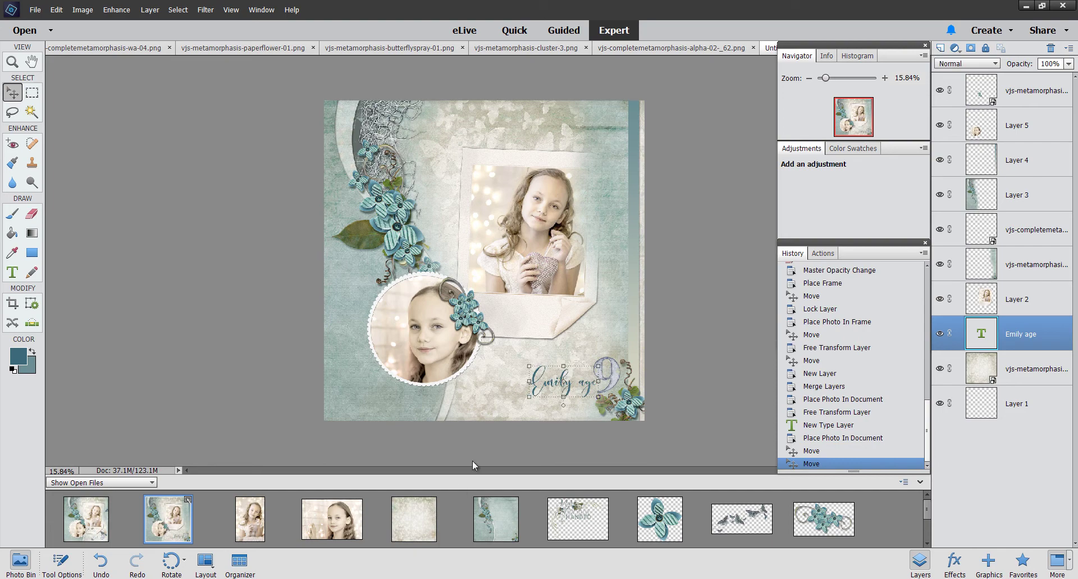
{"action": "left_click", "coordinate": [1027, 370]}
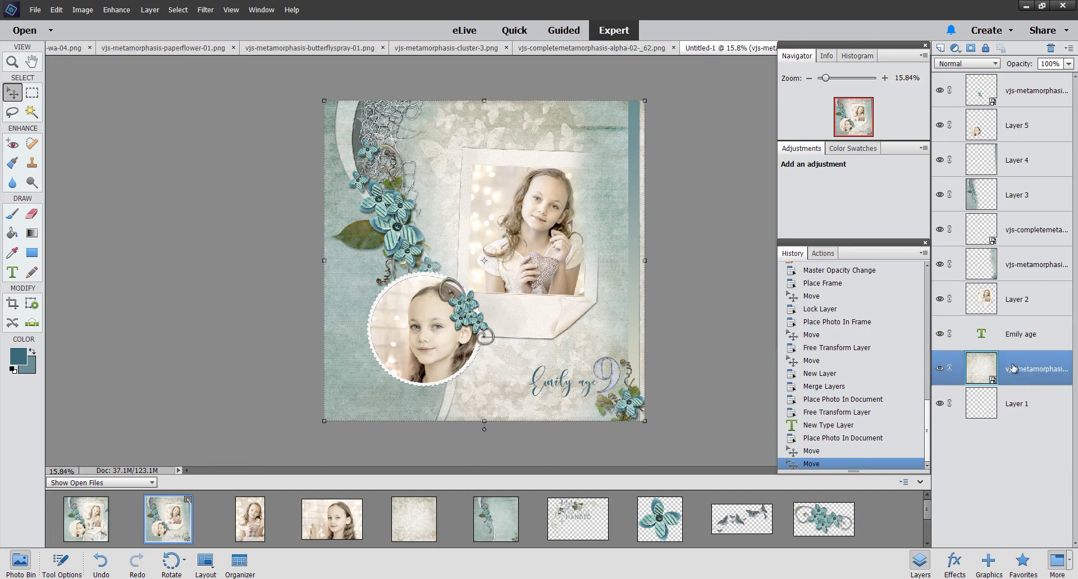
Step: Add a new layer and draw a 120 px feathered oval selection around the title
{"action": "left_click", "coordinate": [940, 49]}
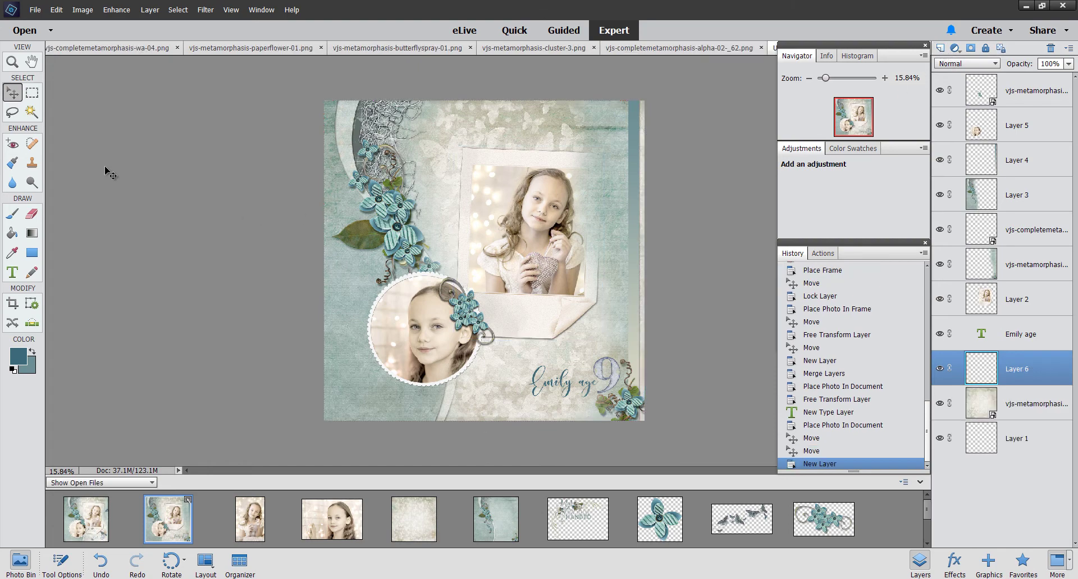
{"action": "left_click", "coordinate": [31, 93]}
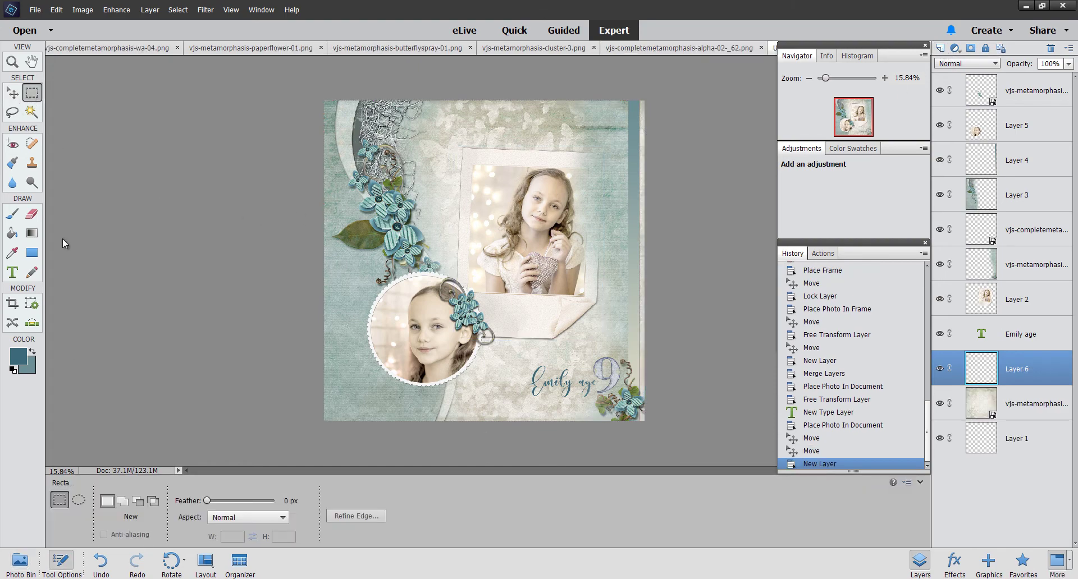
{"action": "left_click", "coordinate": [79, 502]}
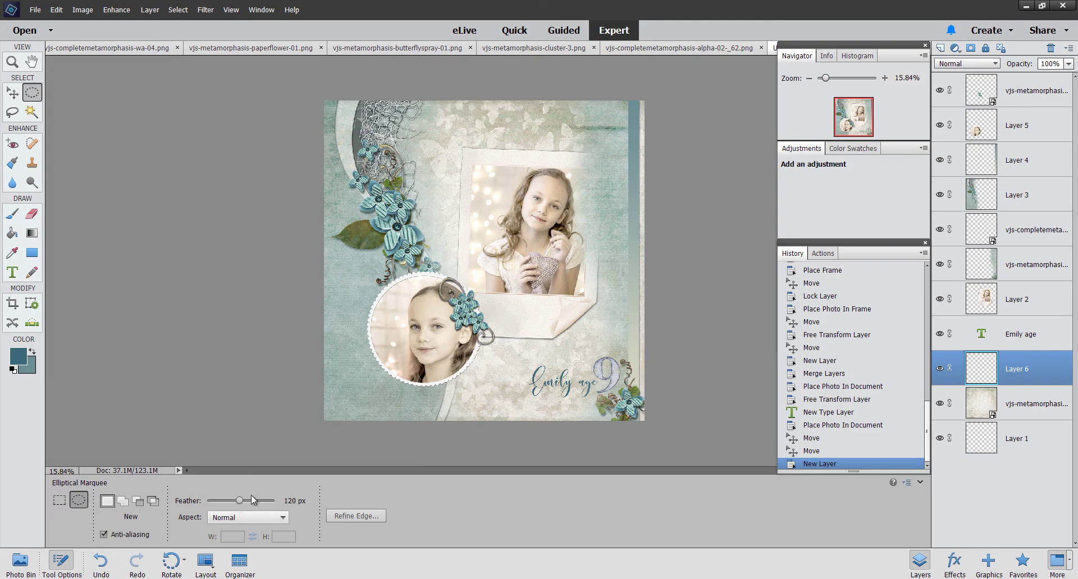
{"action": "left_click_drag", "start_coordinate": [513, 373], "coordinate": [639, 399]}
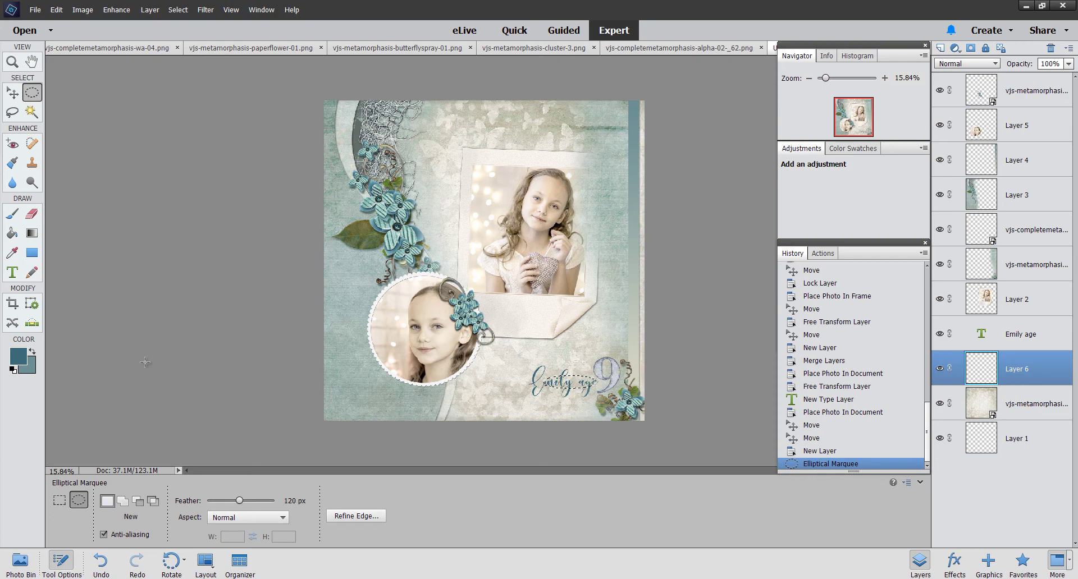
Step: Fill the oval with white twice using the Paint Bucket, then deselect
{"action": "key", "text": "d"}
{"action": "left_click", "coordinate": [31, 352]}
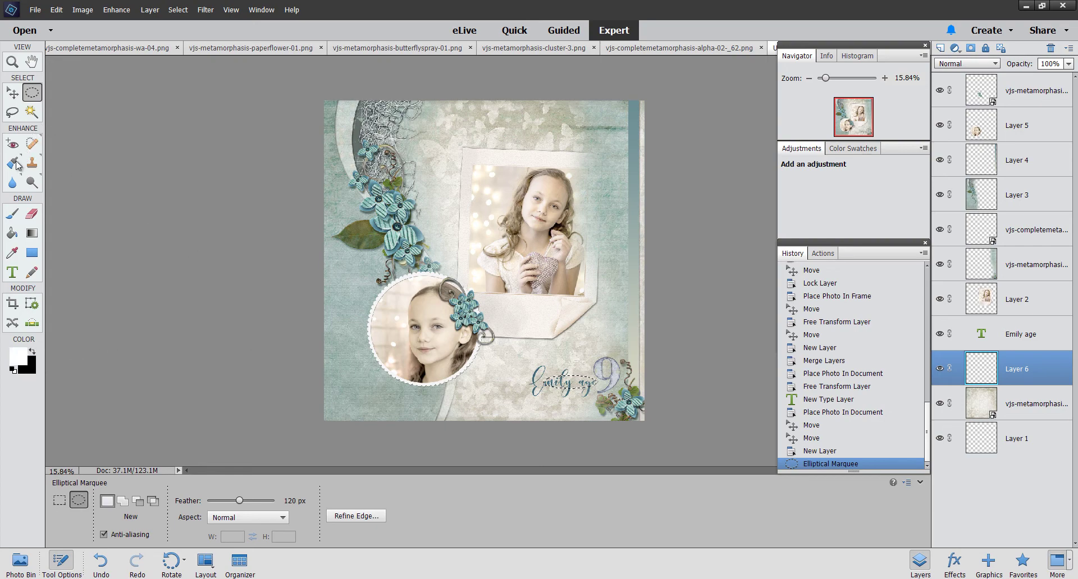
{"action": "left_click", "coordinate": [13, 232]}
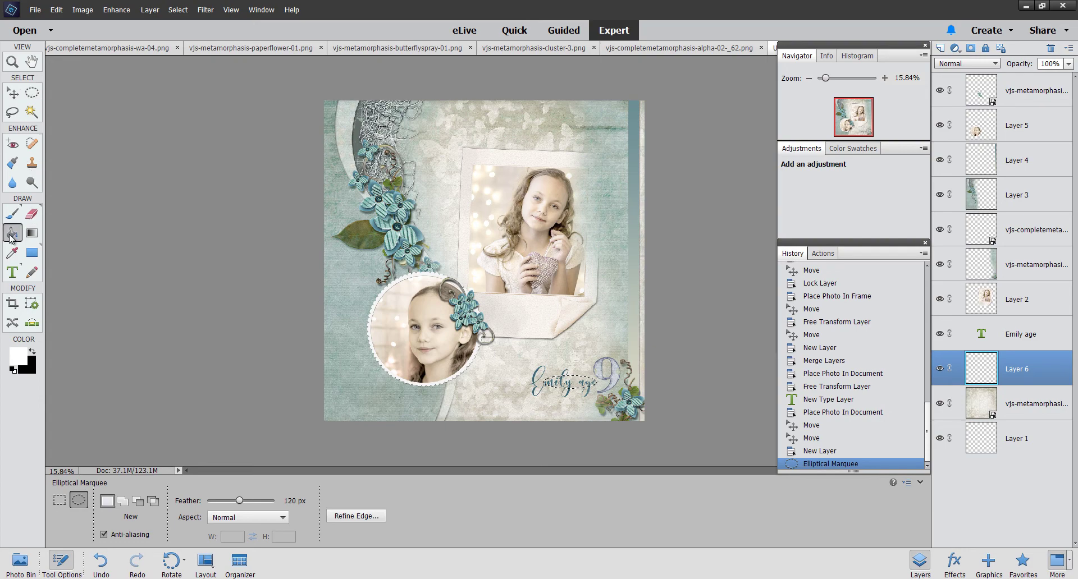
{"action": "left_click", "coordinate": [571, 386]}
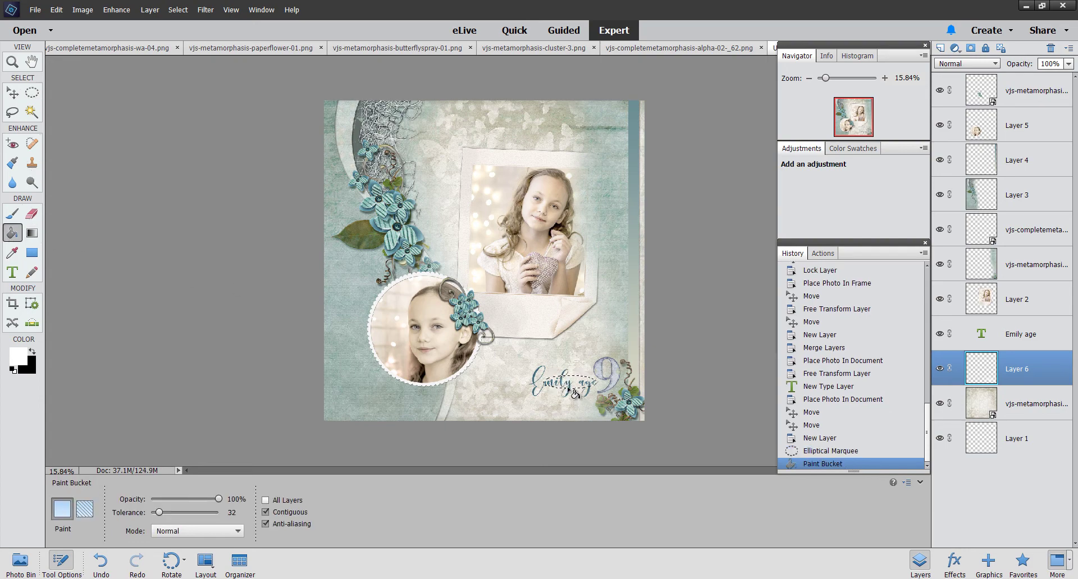
{"action": "left_click", "coordinate": [559, 387]}
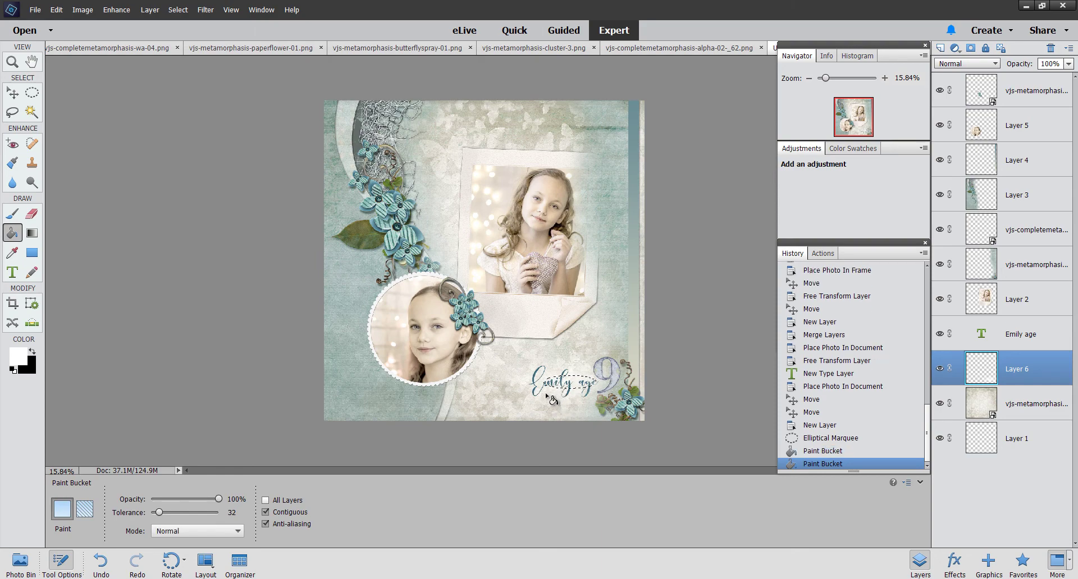
{"action": "left_click", "coordinate": [178, 9]}
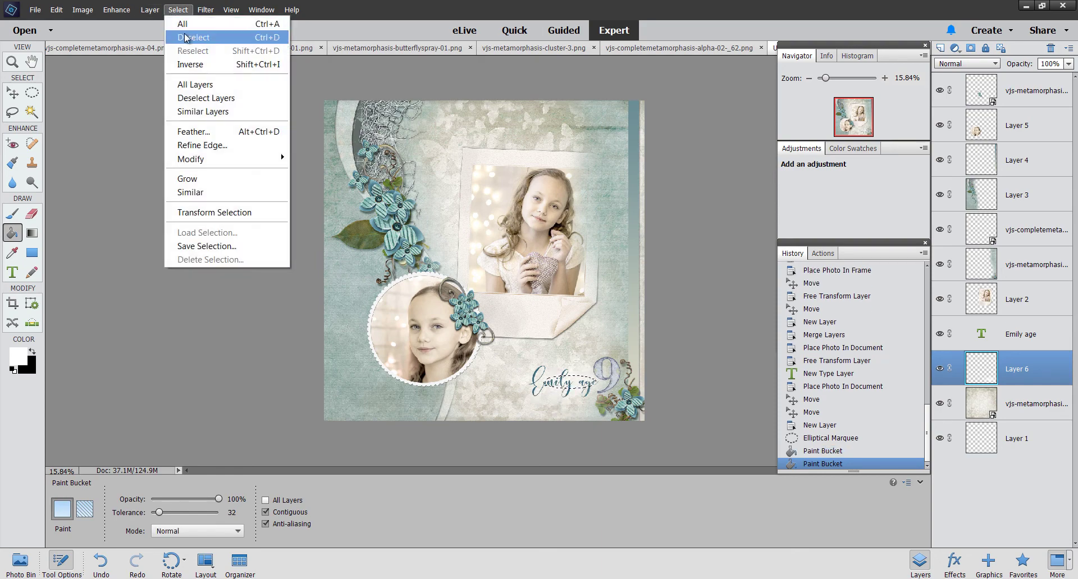
{"action": "left_click", "coordinate": [183, 37]}
{"action": "left_click_drag", "start_coordinate": [825, 78], "coordinate": [829, 77]}
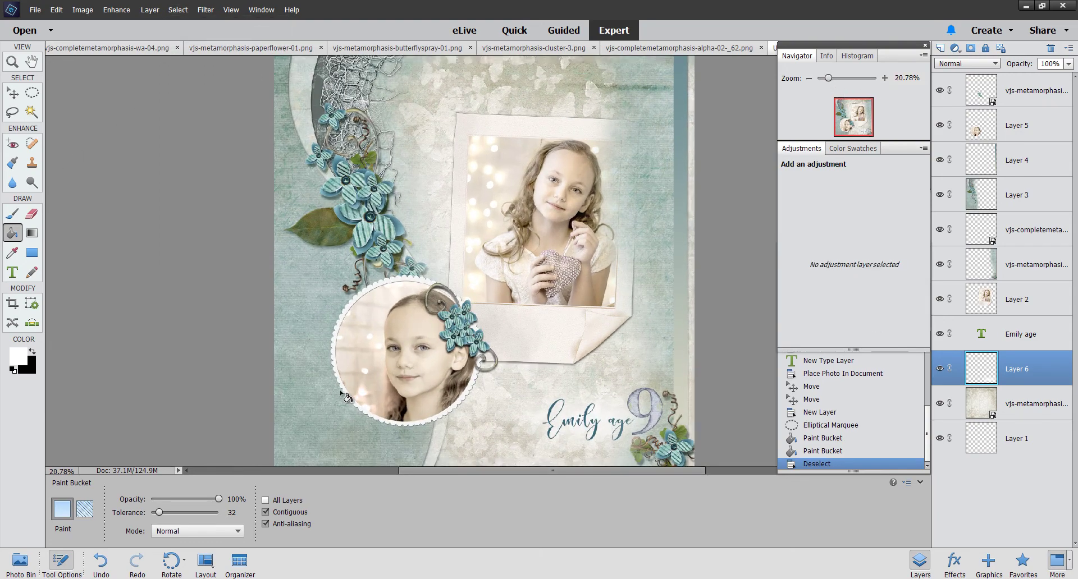
Step: Place a paper flower from the Photo Bin at the large photo's upper right edge
{"action": "left_click", "coordinate": [20, 562]}
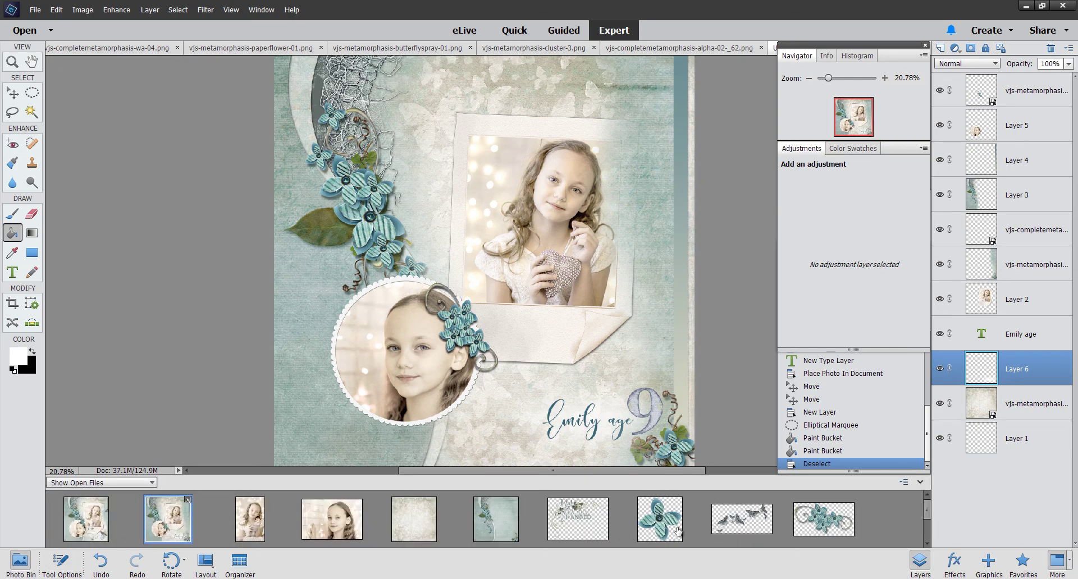
{"action": "left_click_drag", "start_coordinate": [665, 522], "coordinate": [640, 168]}
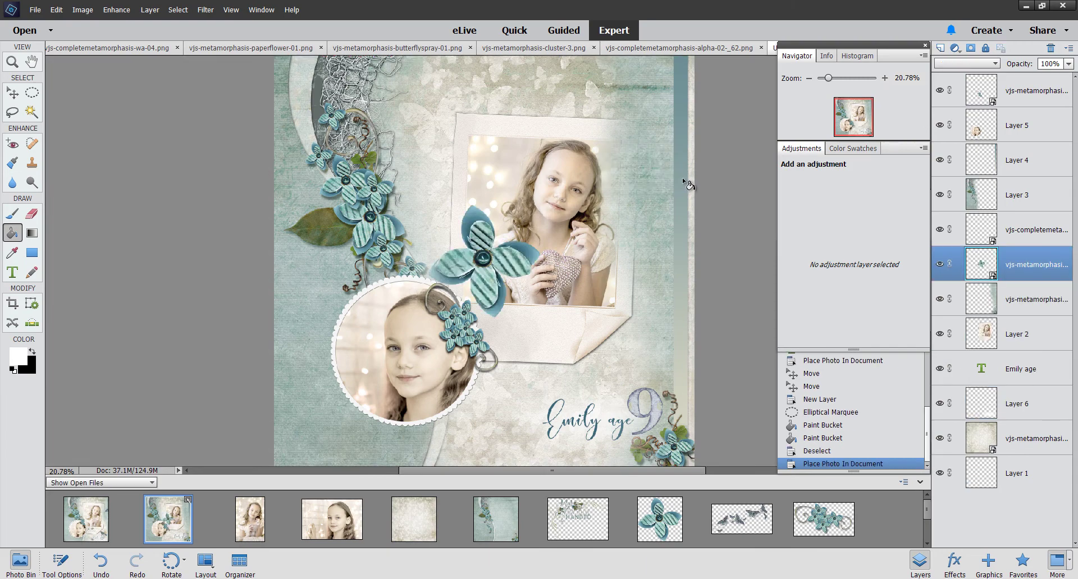
{"action": "left_click", "coordinate": [13, 94]}
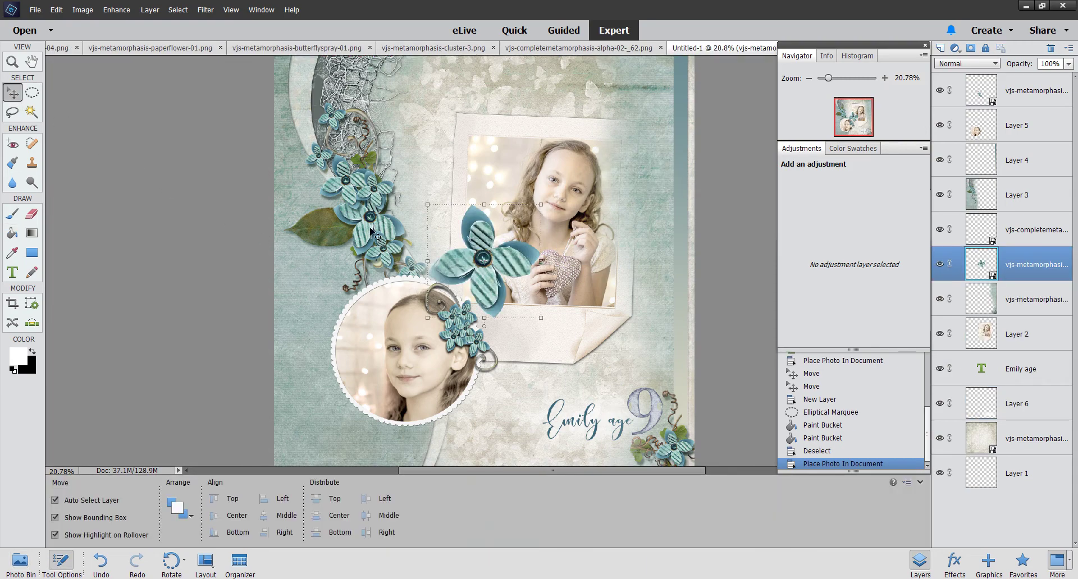
{"action": "left_click_drag", "start_coordinate": [490, 285], "coordinate": [635, 224]}
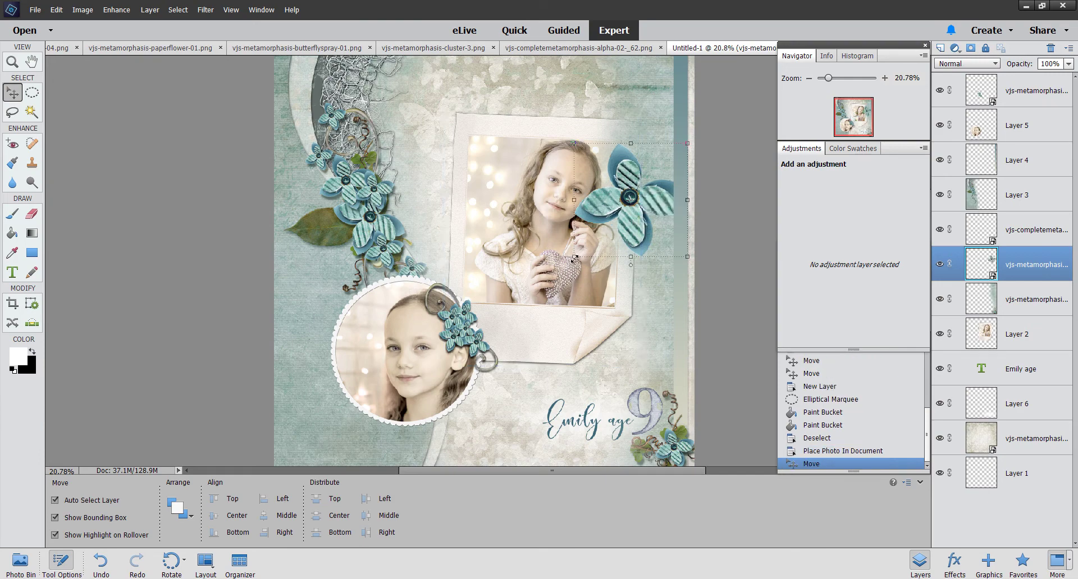
Step: Shrink the paper flower to about 63%, commit it, and bring up the butterfly spray file
{"action": "left_click_drag", "start_coordinate": [574, 257], "coordinate": [615, 222]}
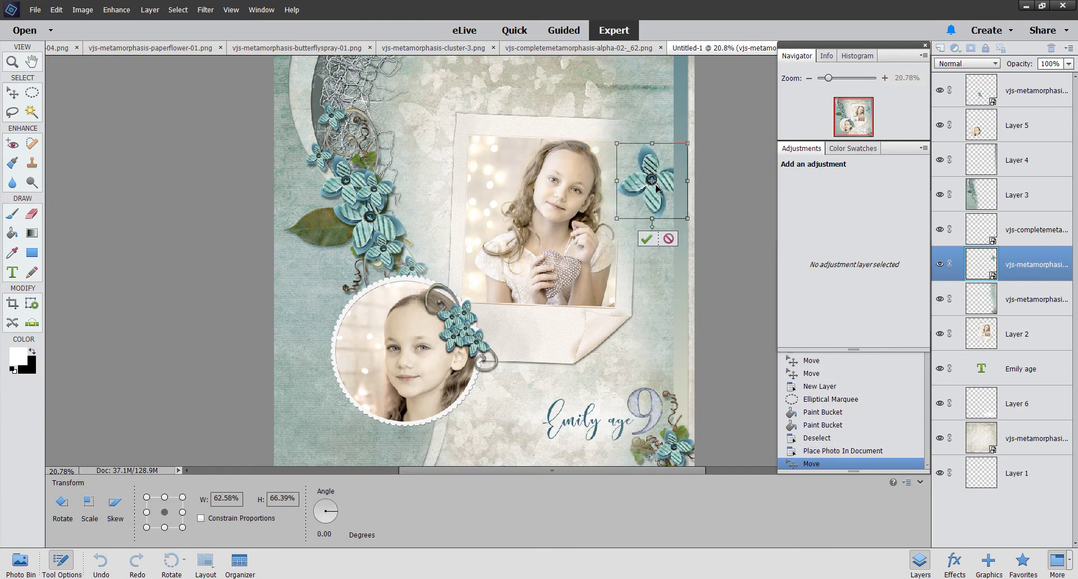
{"action": "left_click_drag", "start_coordinate": [651, 180], "coordinate": [626, 189]}
{"action": "key", "text": "Return"}
{"action": "left_click", "coordinate": [20, 561]}
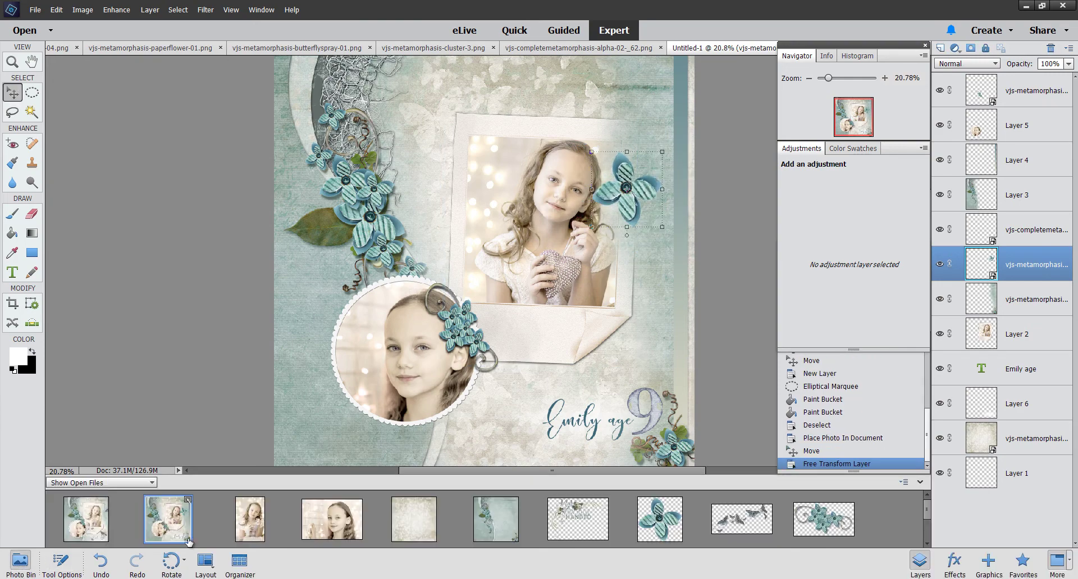
{"action": "left_click", "coordinate": [747, 528]}
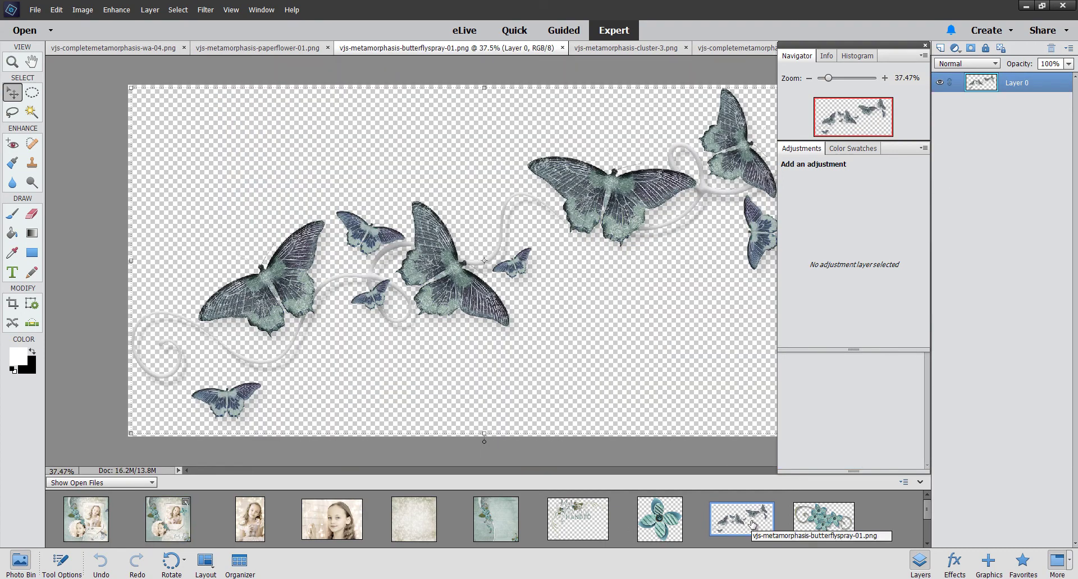
Step: Lasso the small lower-left butterfly and copy it onto its own layer via Layer Via Copy
{"action": "left_click", "coordinate": [11, 112]}
{"action": "mouse_move", "coordinate": [177, 419]}
{"action": "left_mouse_down"}
{"action": "mouse_move", "coordinate": [203, 372]}
{"action": "mouse_move", "coordinate": [280, 382]}
{"action": "mouse_move", "coordinate": [256, 449]}
{"action": "left_mouse_up"}
{"action": "left_click_drag", "start_coordinate": [172, 422], "coordinate": [175, 430]}
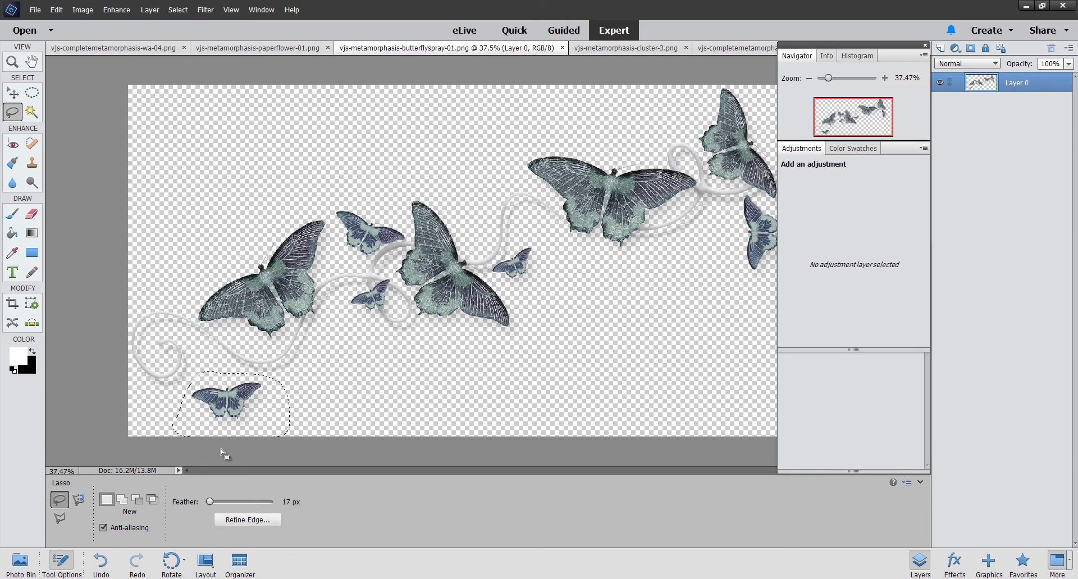
{"action": "right_click", "coordinate": [220, 406]}
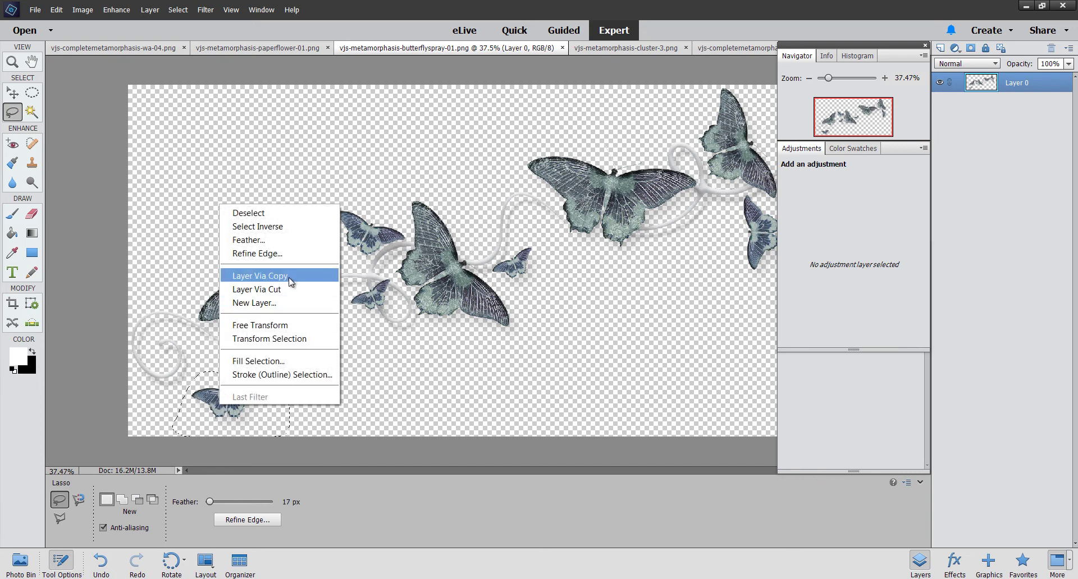
{"action": "left_click", "coordinate": [290, 281]}
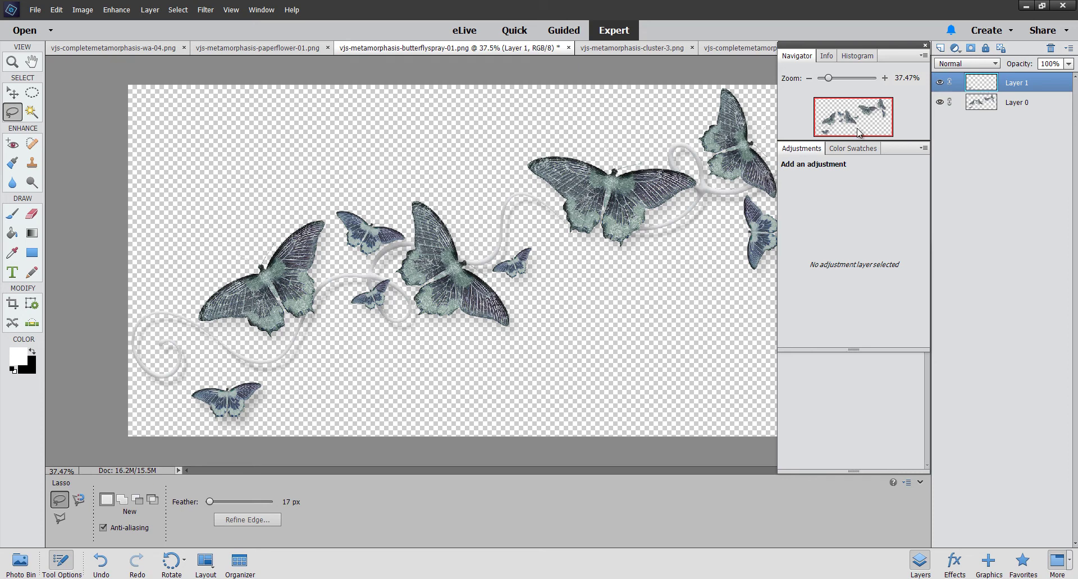
Step: Select all and copy the butterfly, then switch back to the Untitled-1 scrapbook page
{"action": "left_click", "coordinate": [20, 559]}
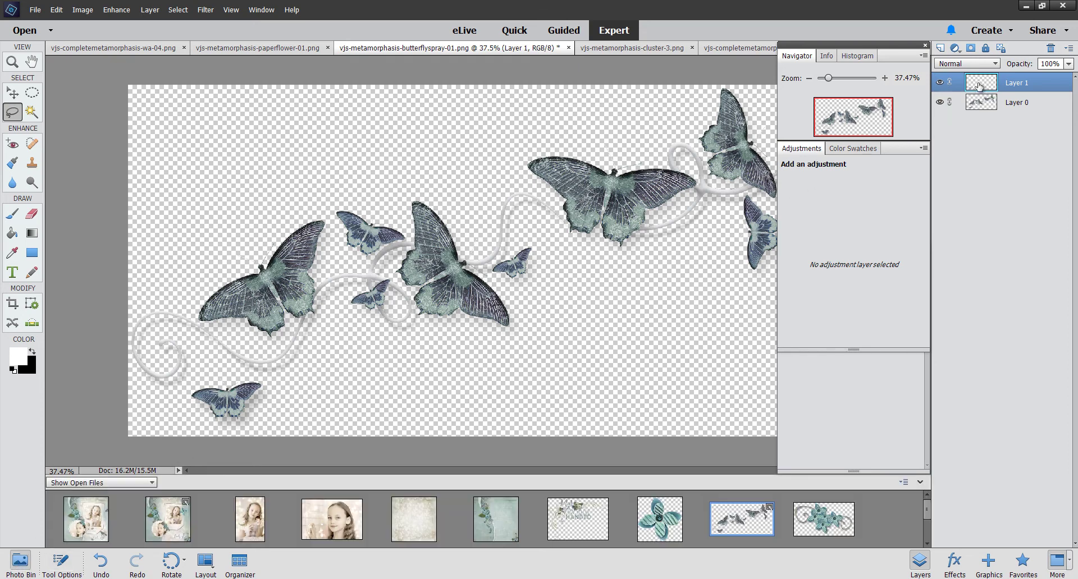
{"action": "left_click", "coordinate": [177, 10]}
{"action": "left_click", "coordinate": [171, 22]}
{"action": "left_click", "coordinate": [57, 10]}
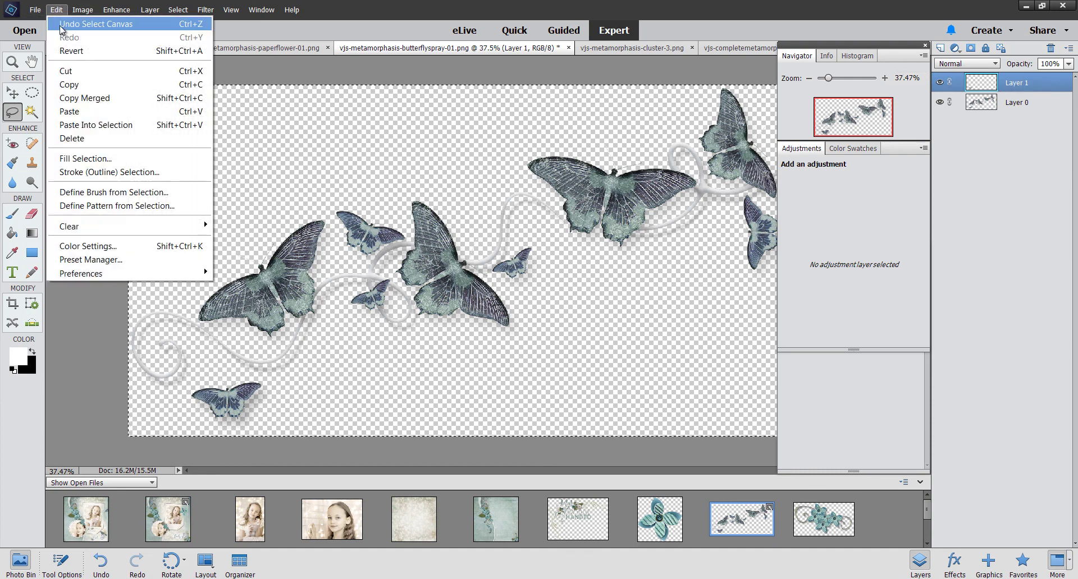
{"action": "left_click", "coordinate": [82, 87]}
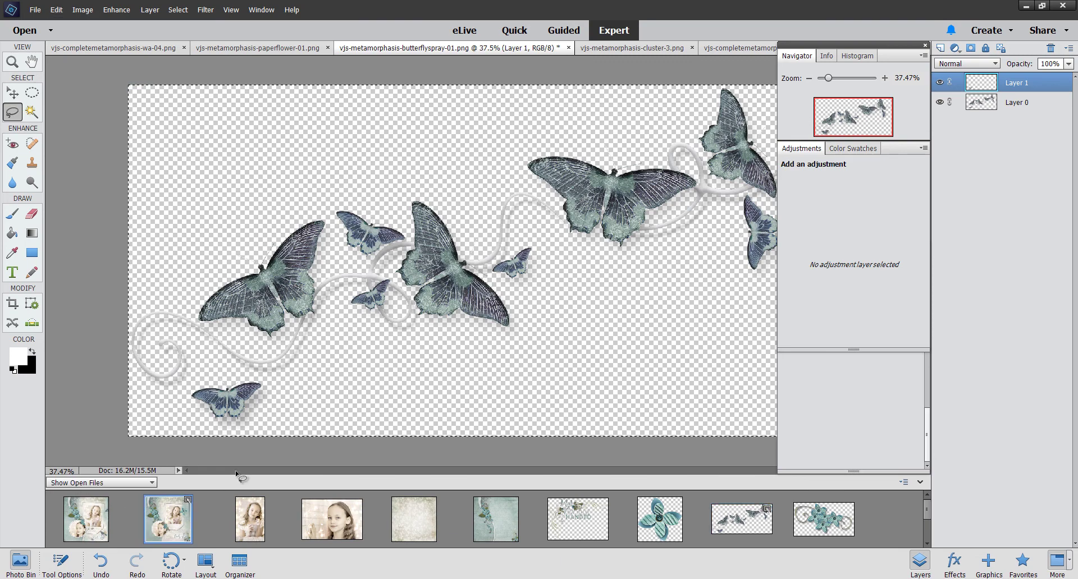
{"action": "key", "text": "ctrl+Tab"}
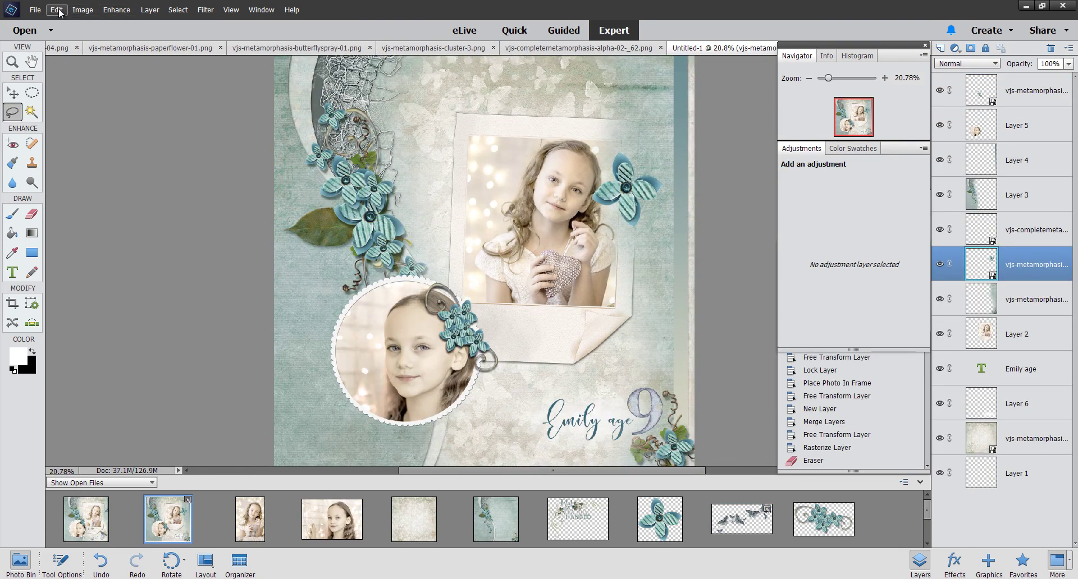
Step: Paste the butterfly beside the age 9 title, move its layer to the top, and tilt it about 25°
{"action": "left_click", "coordinate": [57, 10]}
{"action": "left_click", "coordinate": [89, 116]}
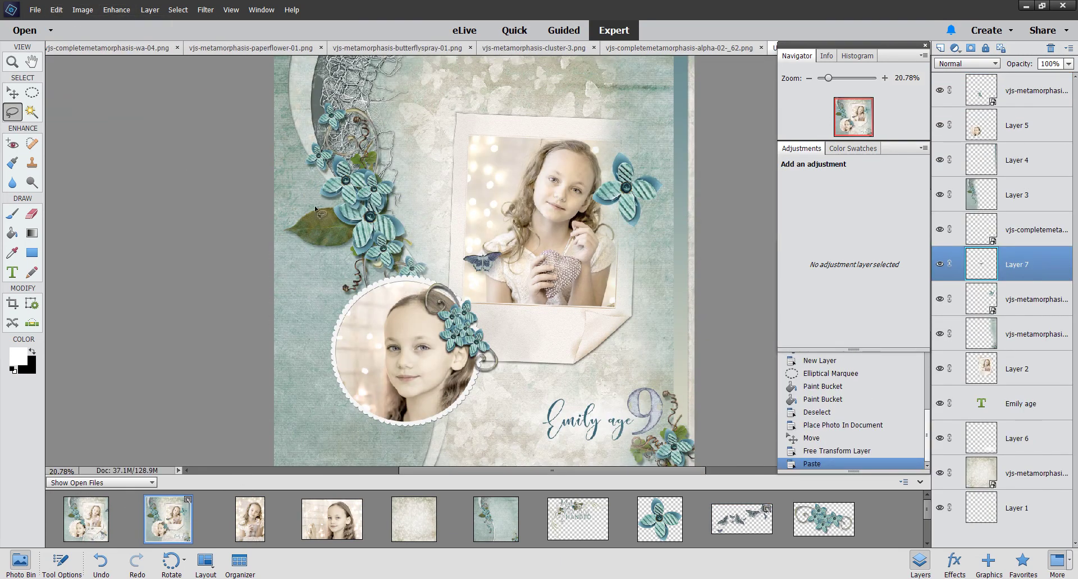
{"action": "left_click", "coordinate": [12, 93]}
{"action": "left_click_drag", "start_coordinate": [478, 264], "coordinate": [647, 428]}
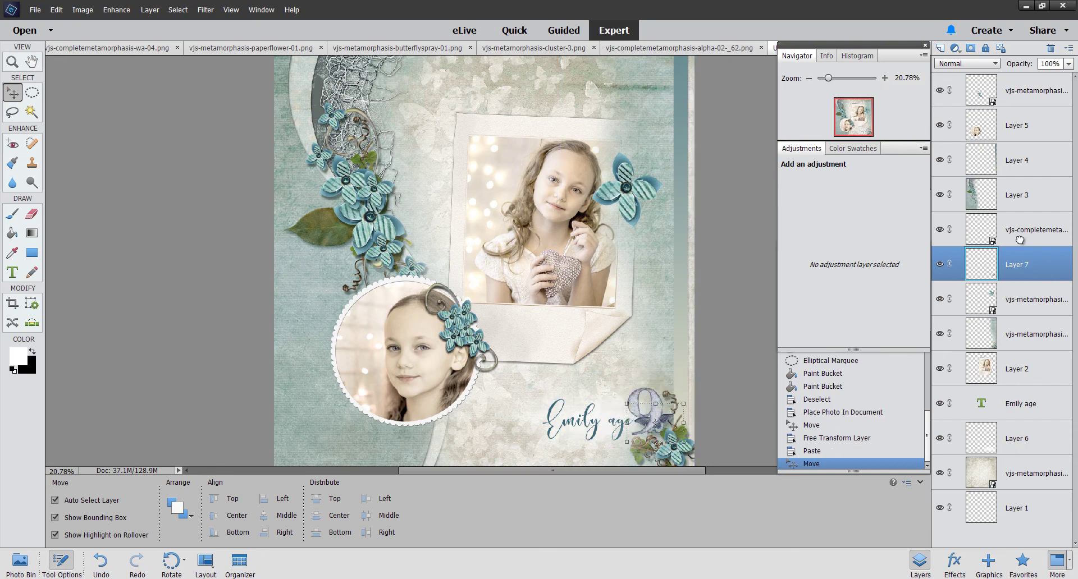
{"action": "left_click_drag", "start_coordinate": [1020, 240], "coordinate": [1001, 97]}
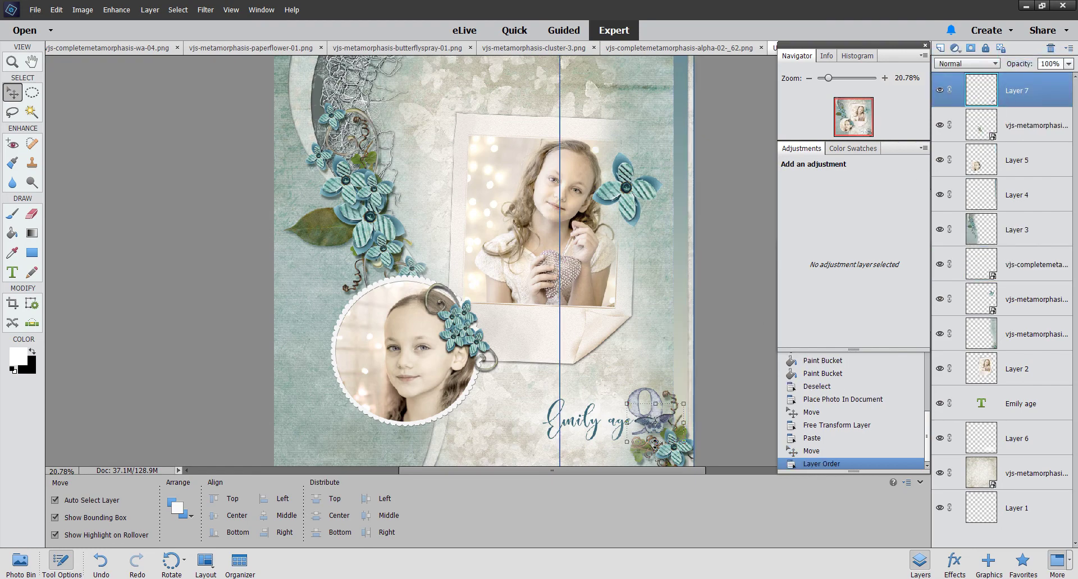
{"action": "left_click_drag", "start_coordinate": [622, 449], "coordinate": [670, 397]}
{"action": "key", "text": "Return"}
Step: Duplicate the butterfly layer as Layer 7 copy and place it above the photo's top-right corner
{"action": "right_click", "coordinate": [1006, 96]}
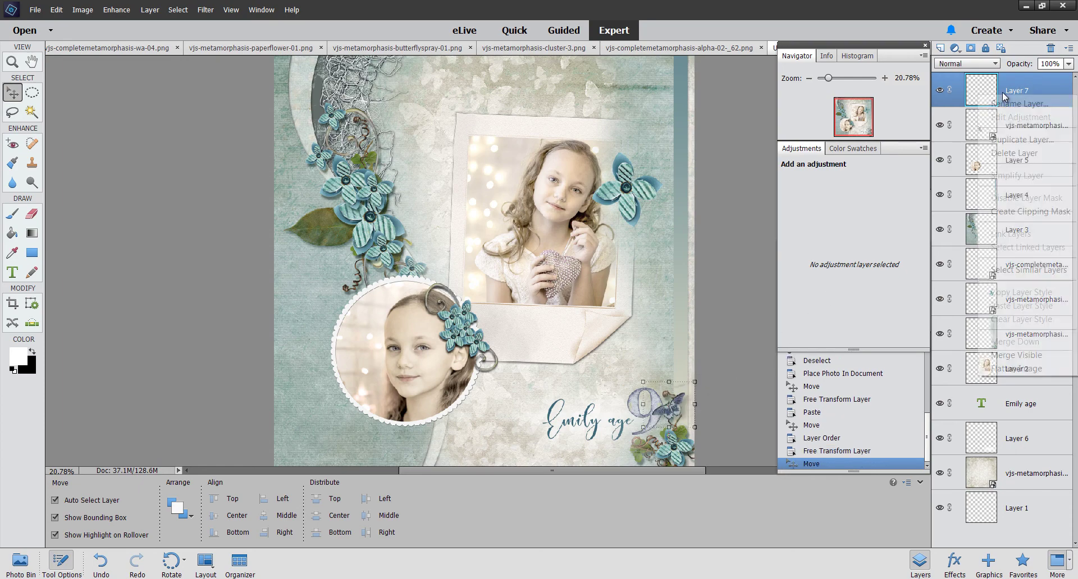
{"action": "left_click", "coordinate": [1018, 141]}
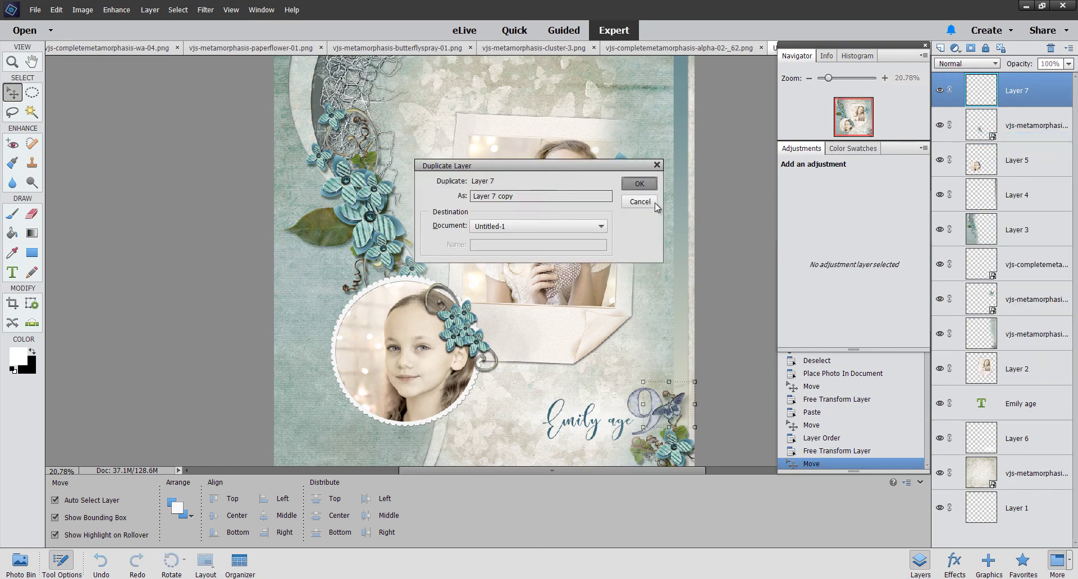
{"action": "left_click", "coordinate": [639, 186]}
{"action": "left_click_drag", "start_coordinate": [664, 414], "coordinate": [667, 138]}
{"action": "left_click_drag", "start_coordinate": [666, 145], "coordinate": [669, 141]}
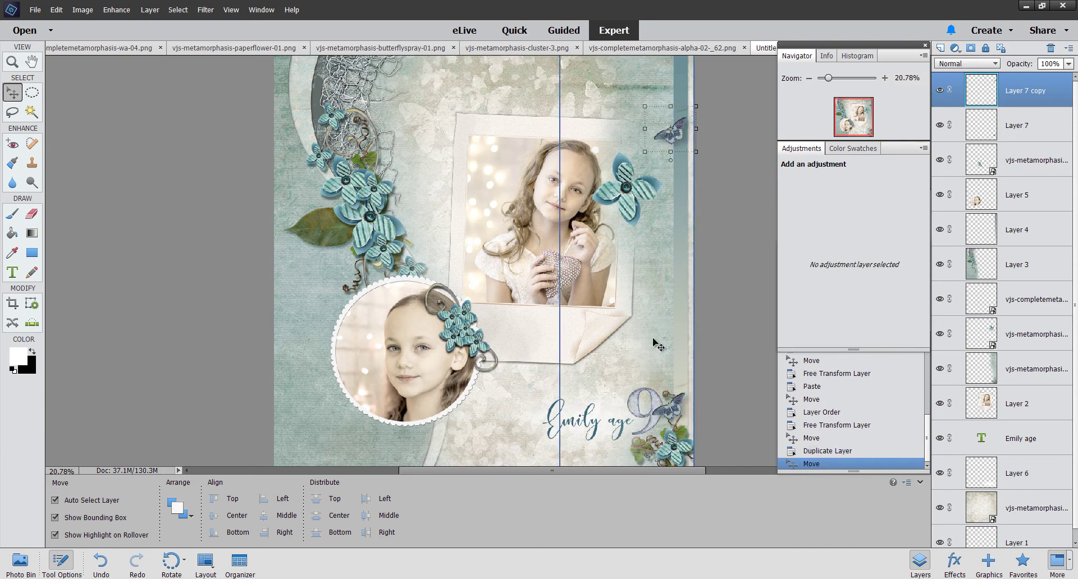
Step: Shrink the teal flower on the photo to 77.67%
{"action": "left_click", "coordinate": [629, 202]}
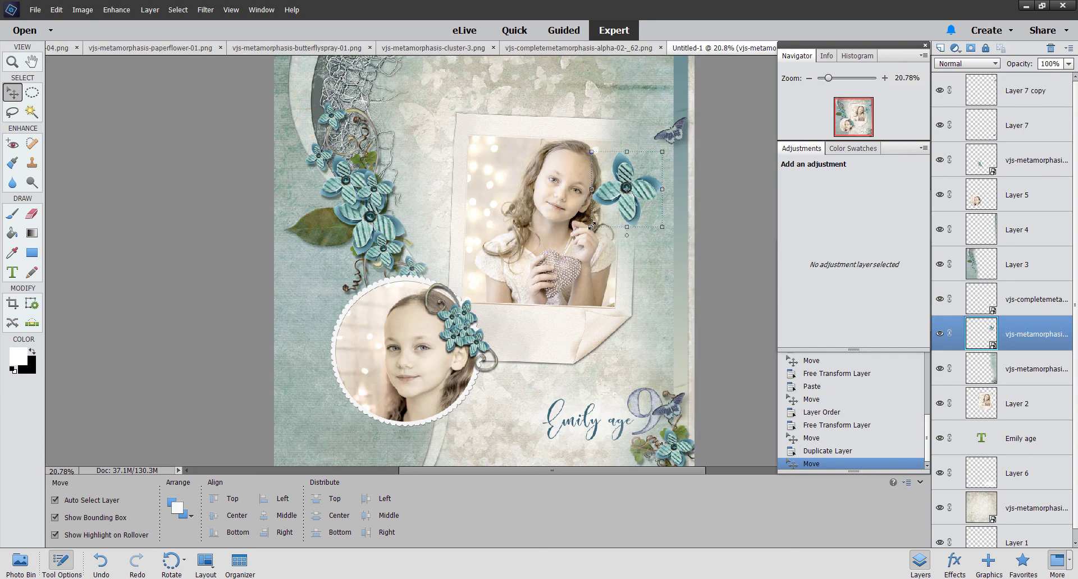
{"action": "left_click_drag", "start_coordinate": [593, 229], "coordinate": [607, 210]}
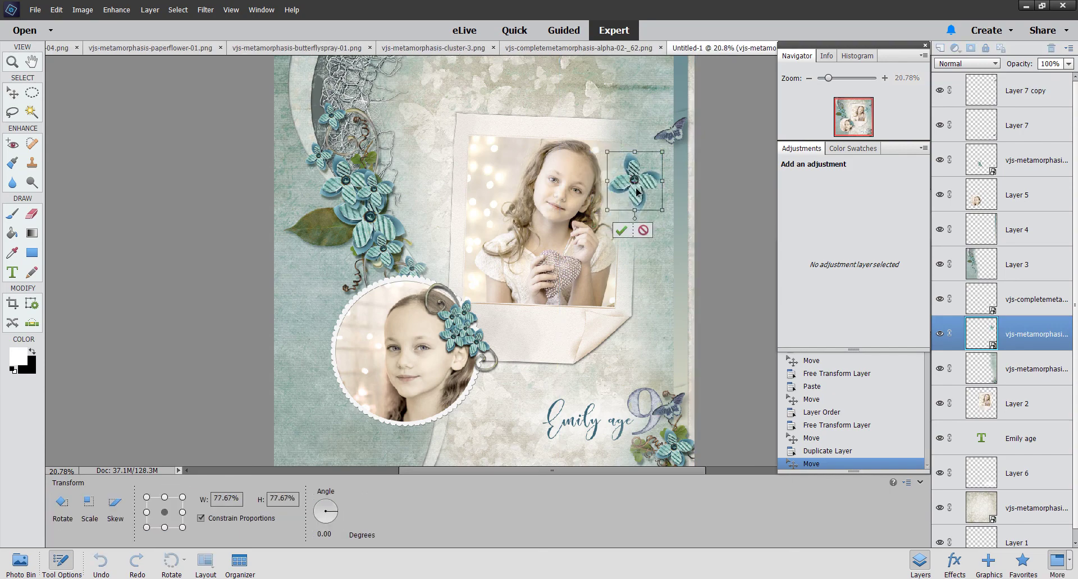
{"action": "key", "text": "Return"}
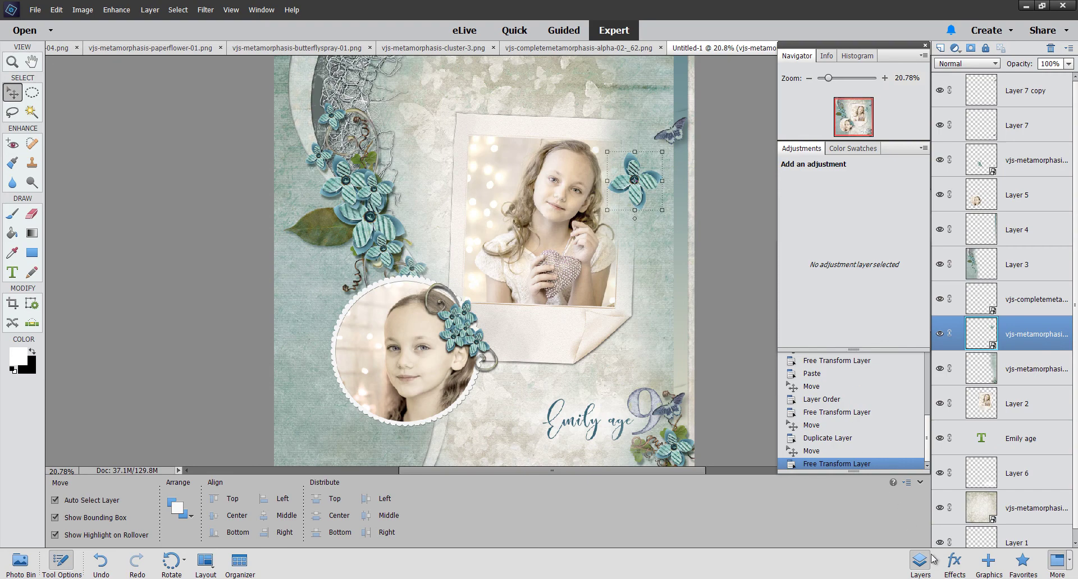
Step: Apply the third Drop Shadows style to the teal flower
{"action": "left_click", "coordinate": [954, 566]}
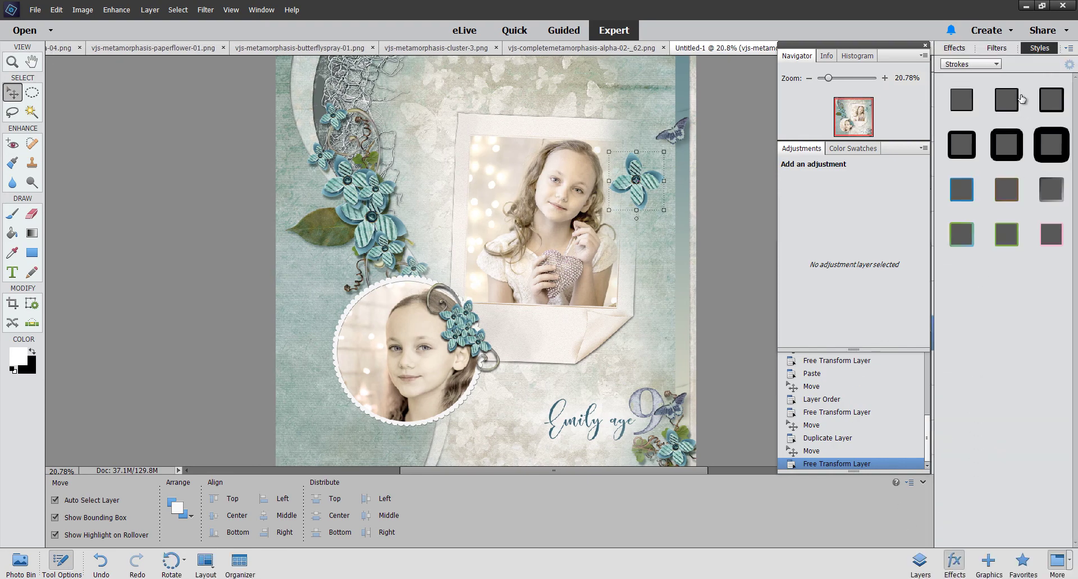
{"action": "left_click", "coordinate": [996, 65]}
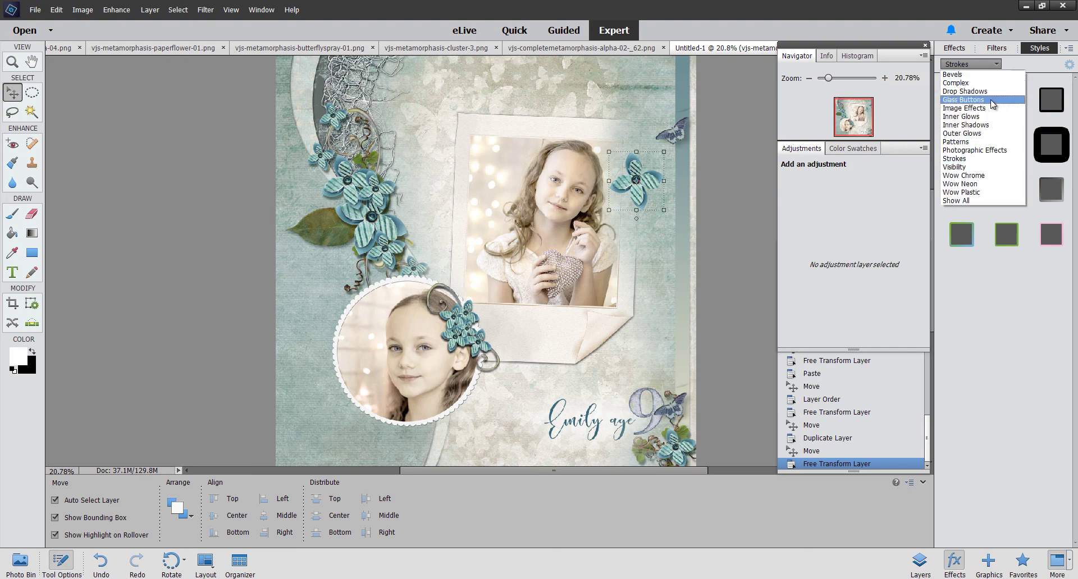
{"action": "left_click", "coordinate": [990, 91]}
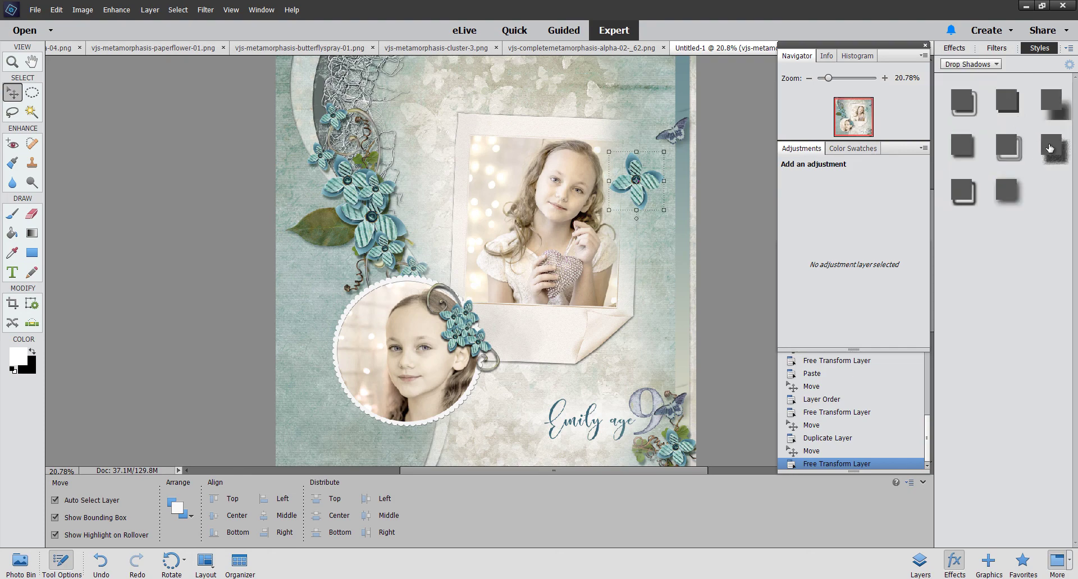
{"action": "left_click_drag", "start_coordinate": [1059, 110], "coordinate": [634, 194]}
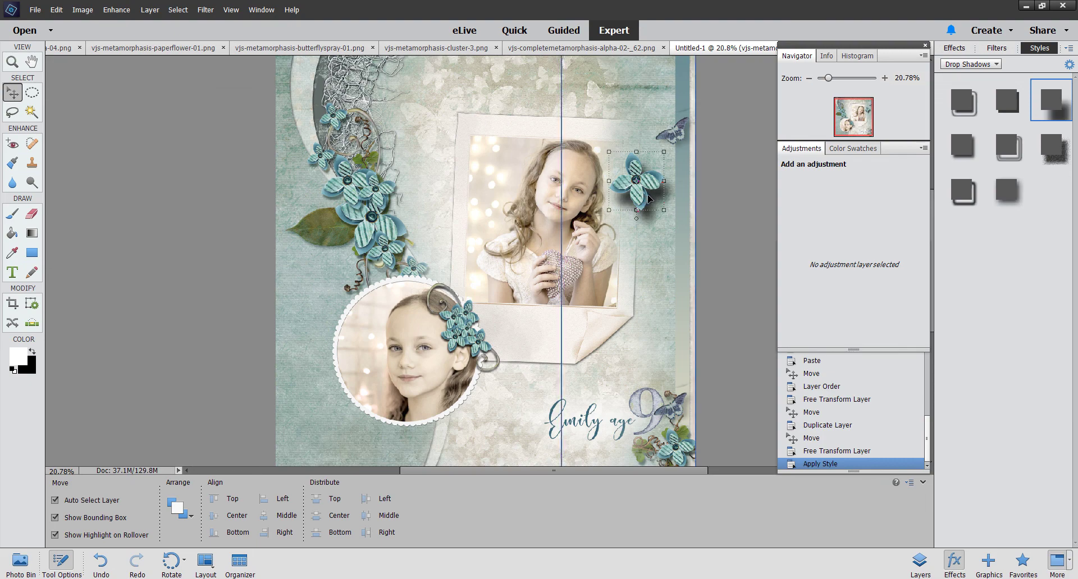
Step: Set the shadow to a sage colour, size 89 px, distance 75 px, 68% opacity
{"action": "left_click", "coordinate": [1069, 65]}
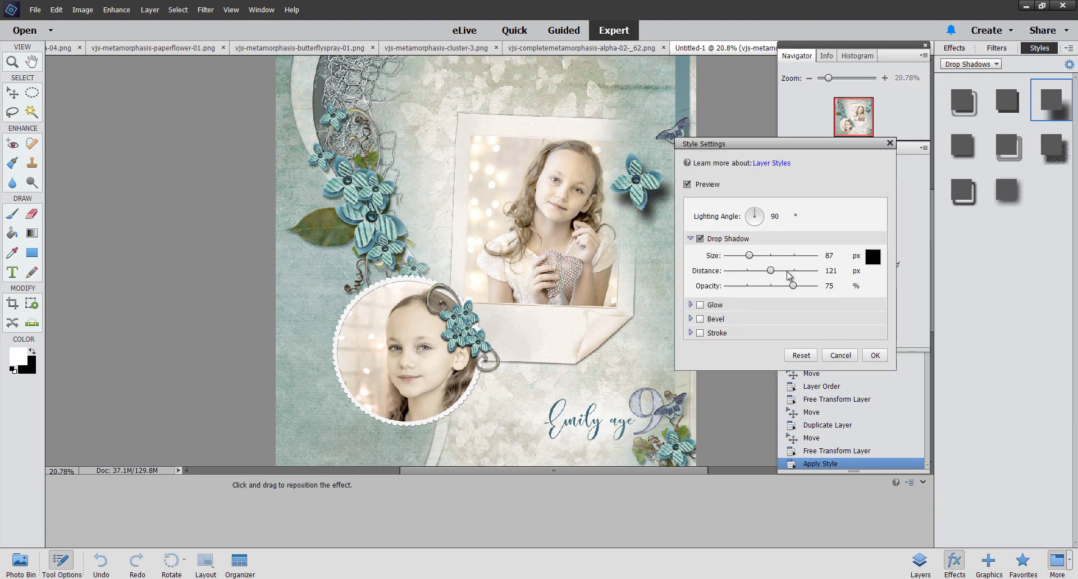
{"action": "left_click", "coordinate": [872, 256]}
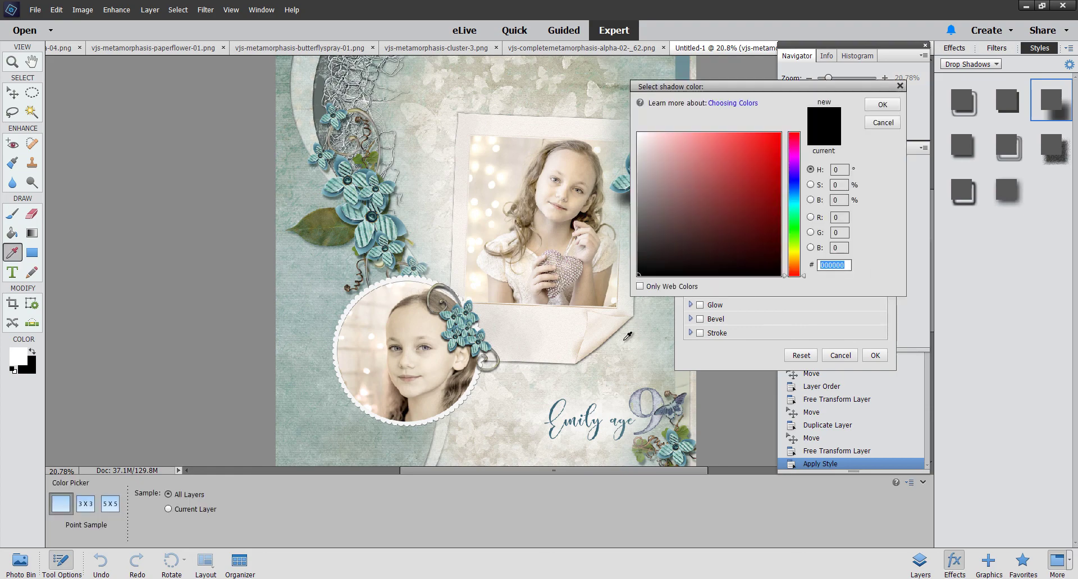
{"action": "left_click", "coordinate": [661, 323]}
{"action": "left_click_drag", "start_coordinate": [770, 88], "coordinate": [857, 93]}
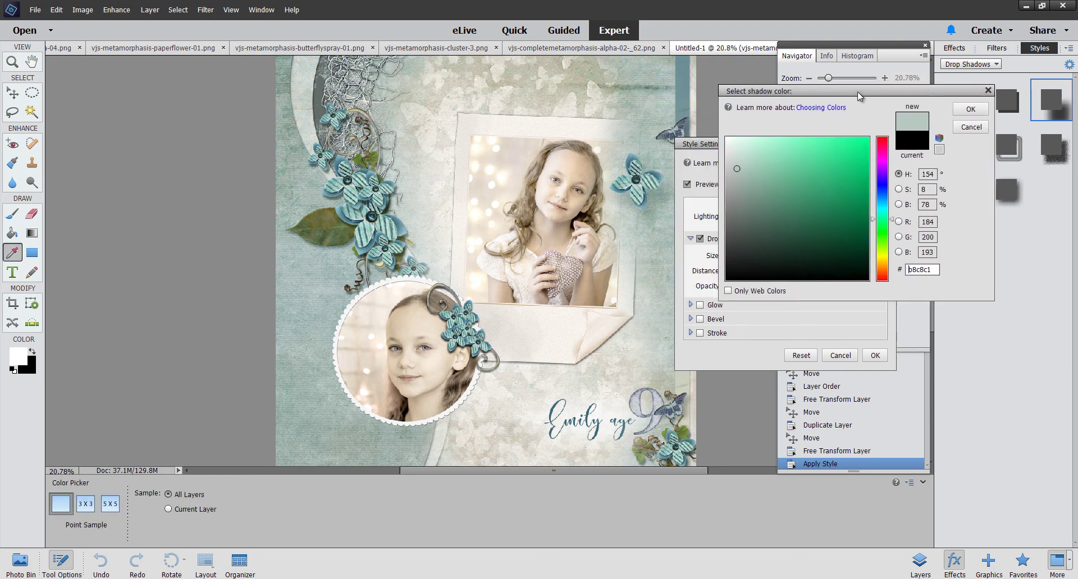
{"action": "left_click", "coordinate": [751, 217]}
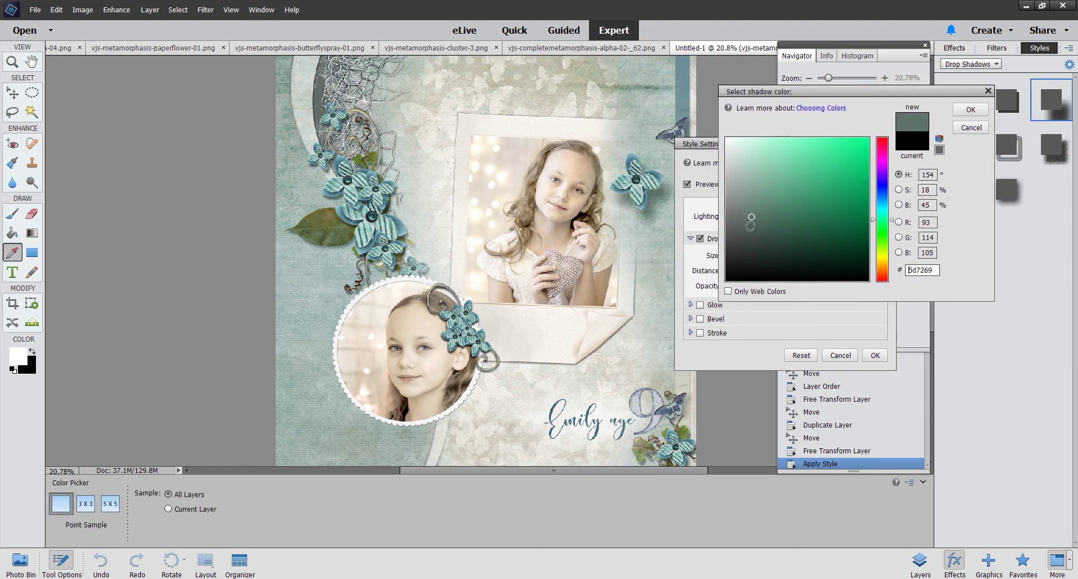
{"action": "left_click_drag", "start_coordinate": [749, 217], "coordinate": [745, 204]}
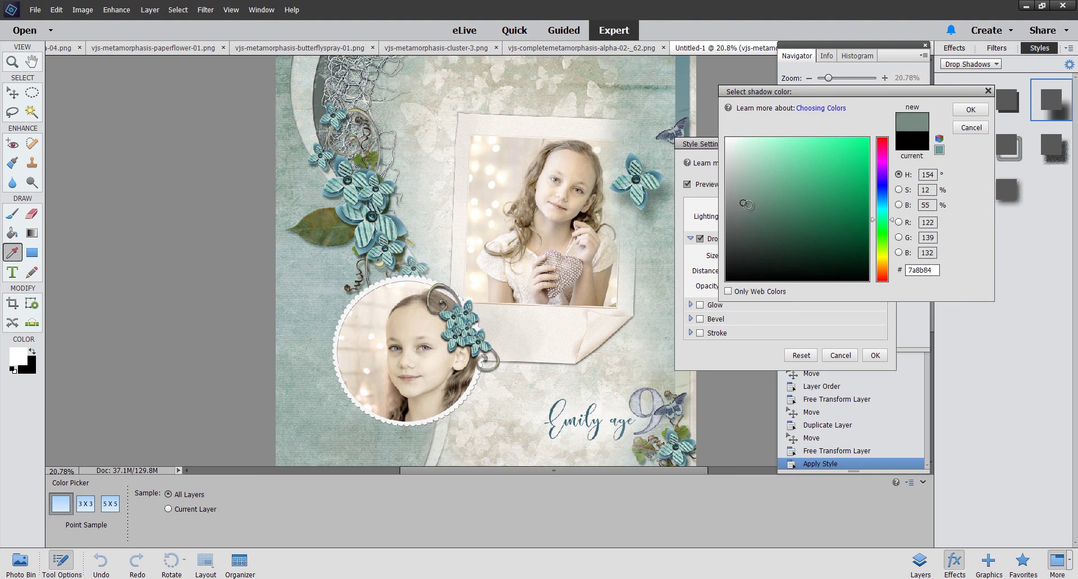
{"action": "left_click", "coordinate": [971, 110]}
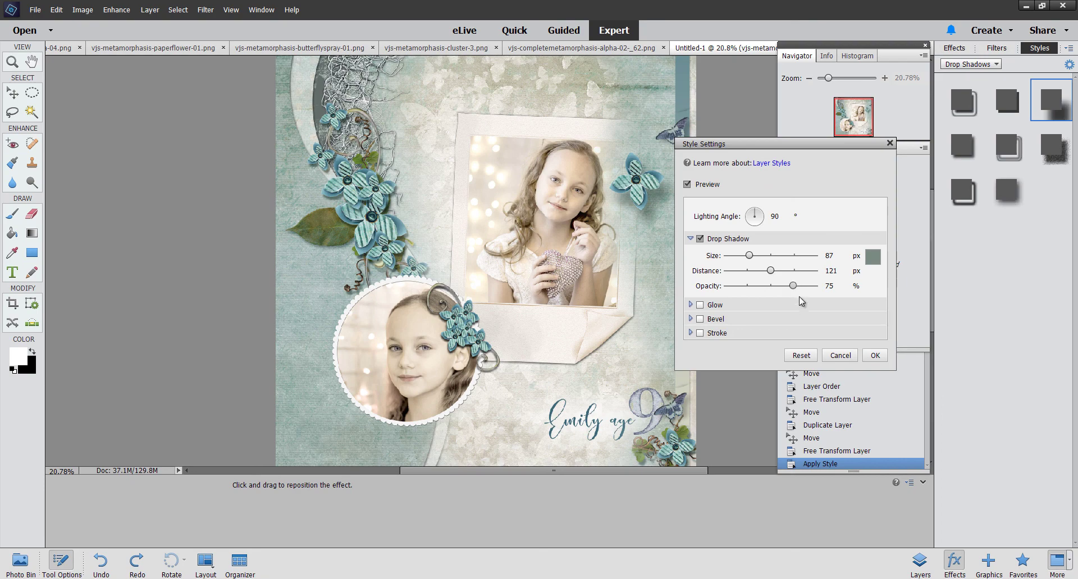
{"action": "mouse_move", "coordinate": [793, 286]}
{"action": "left_mouse_down"}
{"action": "mouse_move", "coordinate": [759, 275]}
{"action": "mouse_move", "coordinate": [764, 257]}
{"action": "mouse_move", "coordinate": [751, 257]}
{"action": "mouse_move", "coordinate": [789, 285]}
{"action": "left_mouse_up"}
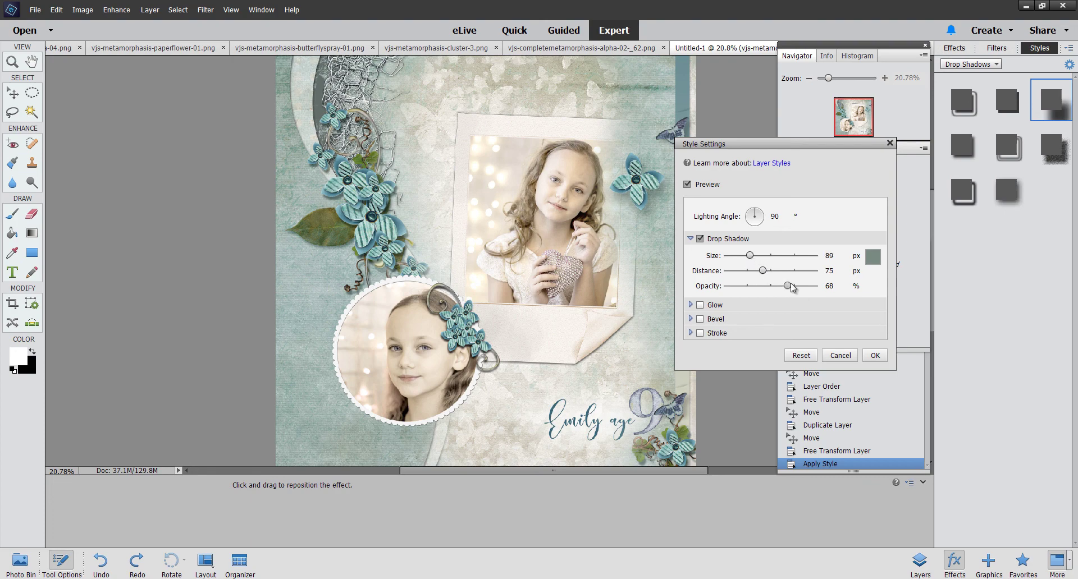
{"action": "left_click", "coordinate": [874, 355]}
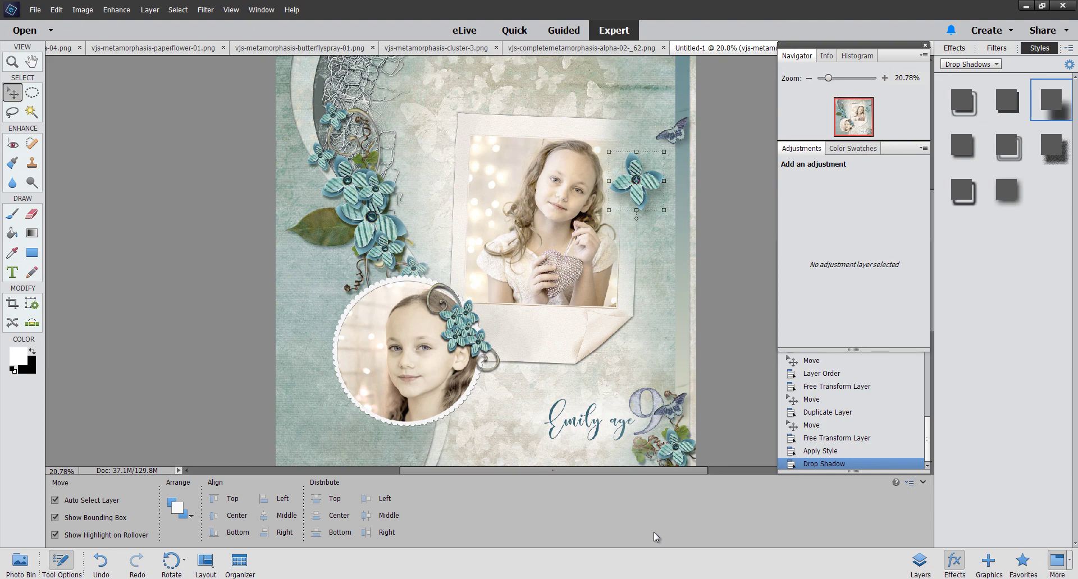
{"action": "left_click", "coordinate": [105, 383]}
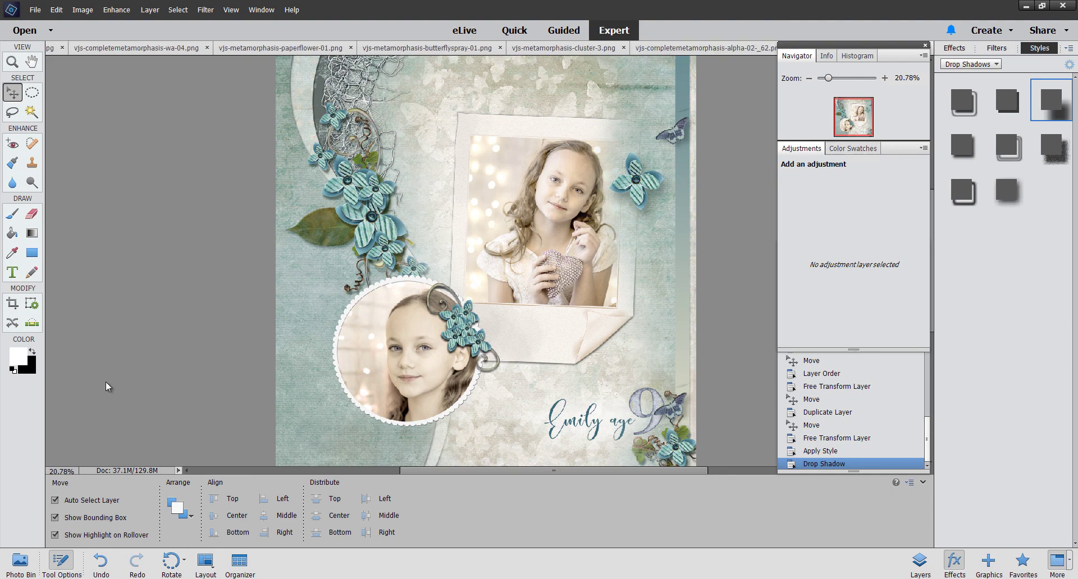